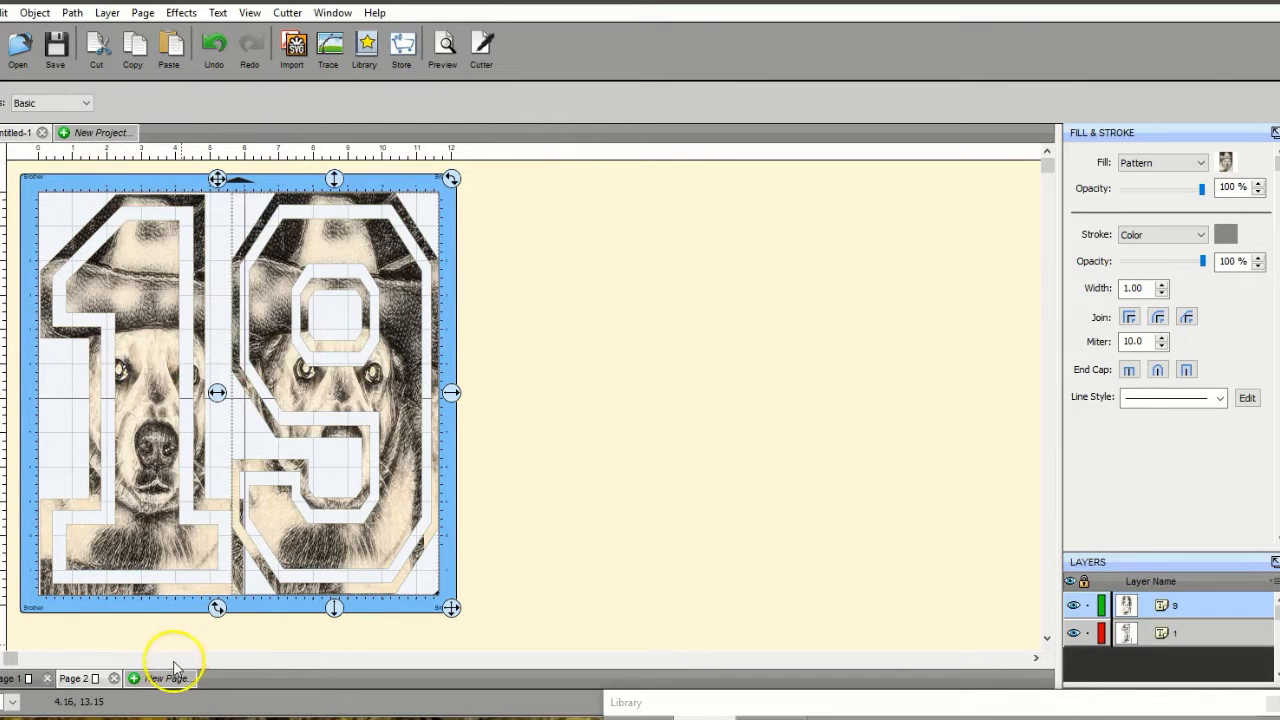
- Add Page 3 and place "1" and "9" on it as two separate text objects
{"action": "left_click", "coordinate": [156, 688]}
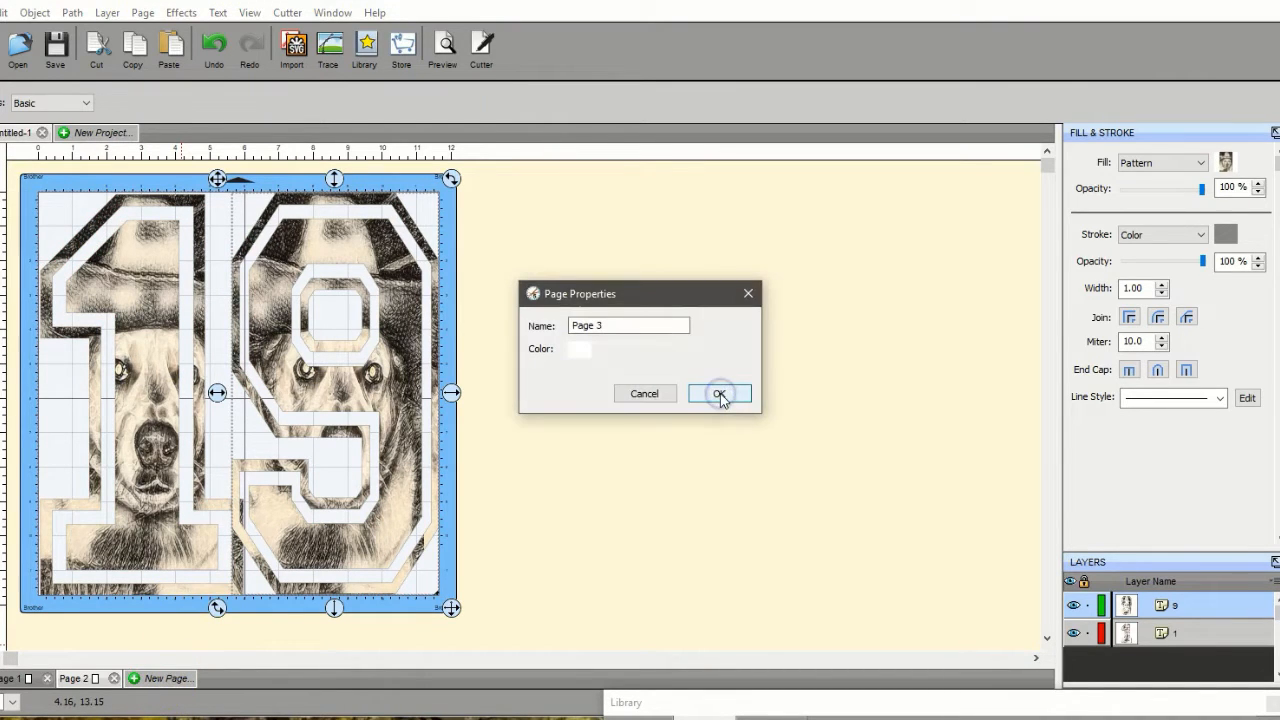
{"action": "left_click", "coordinate": [727, 396]}
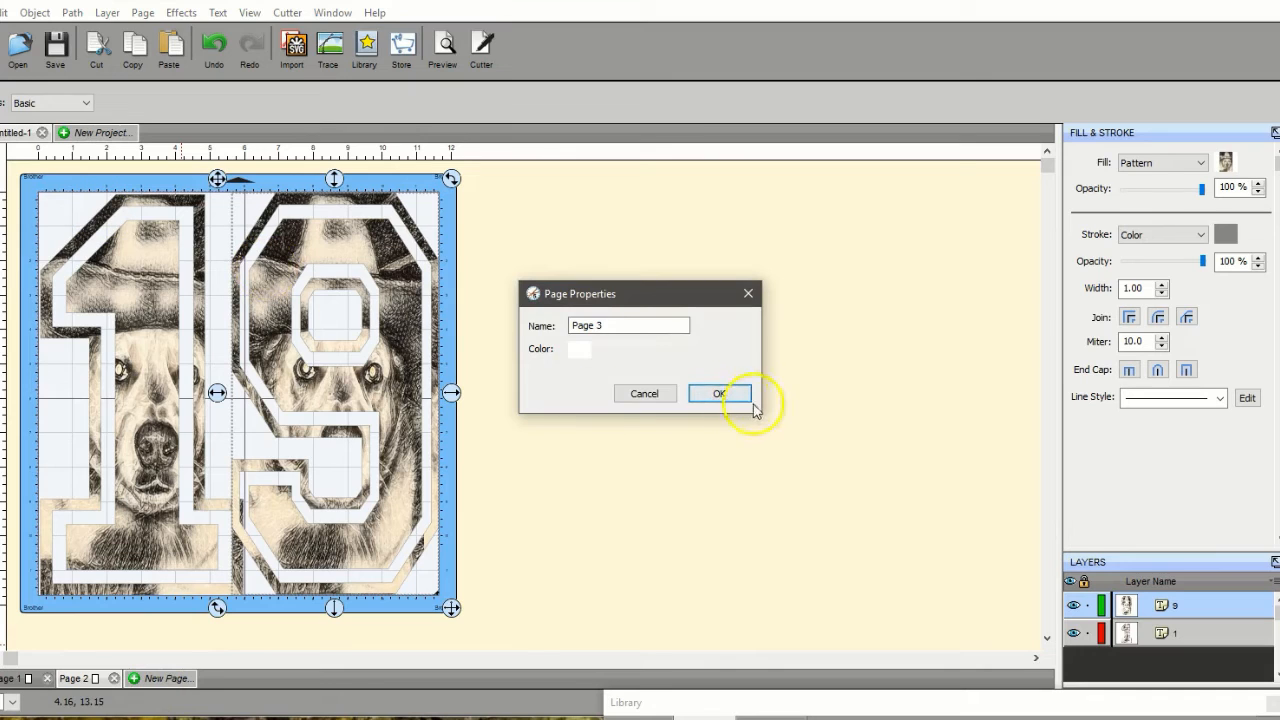
{"action": "left_click", "coordinate": [1, 224]}
{"action": "left_click", "coordinate": [89, 310]}
{"action": "type", "text": "1"}
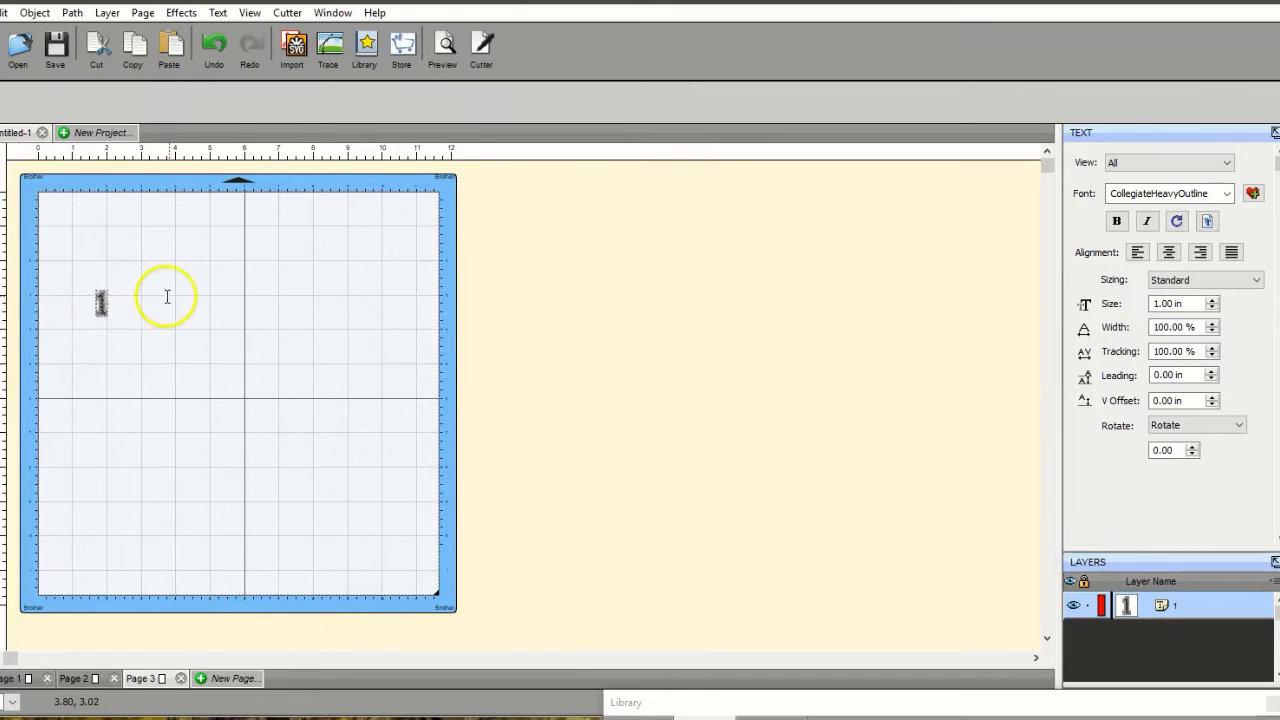
{"action": "left_click", "coordinate": [207, 304]}
{"action": "type", "text": "9"}
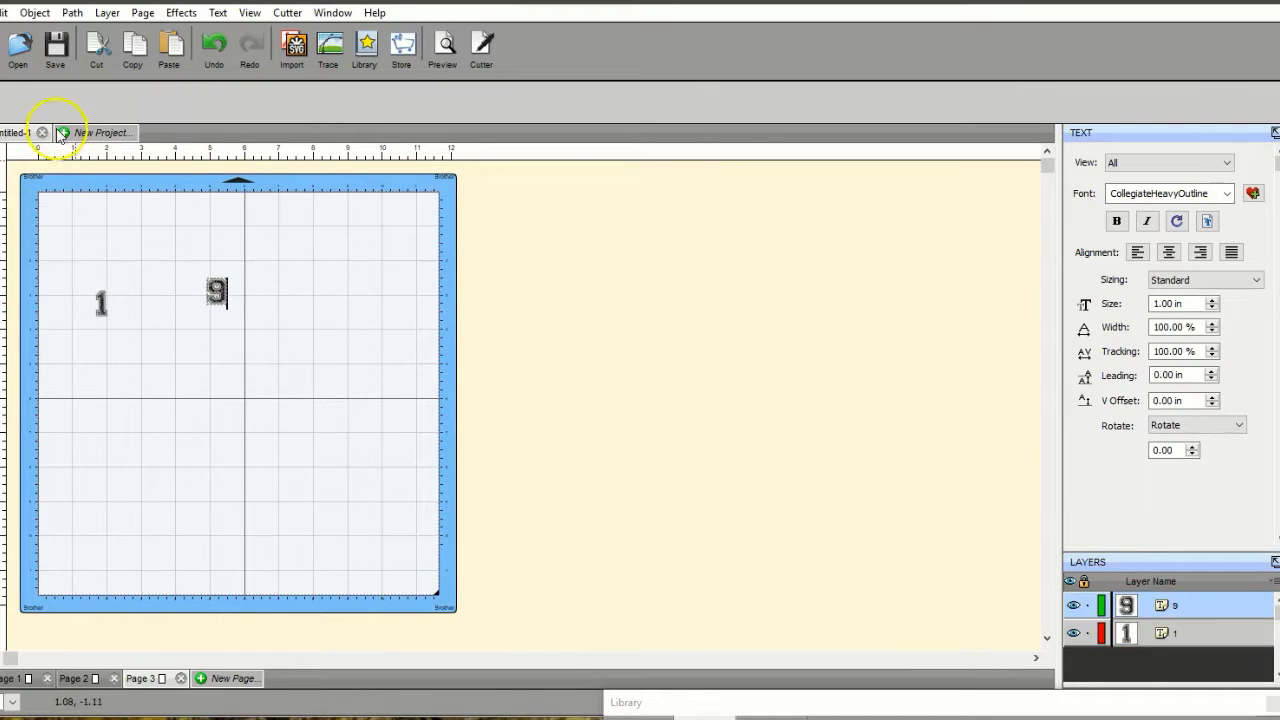
- Enlarge the 9 to about the full height of the mat, keeping it within the mat, and delete the small 1
{"action": "left_click", "coordinate": [1, 148]}
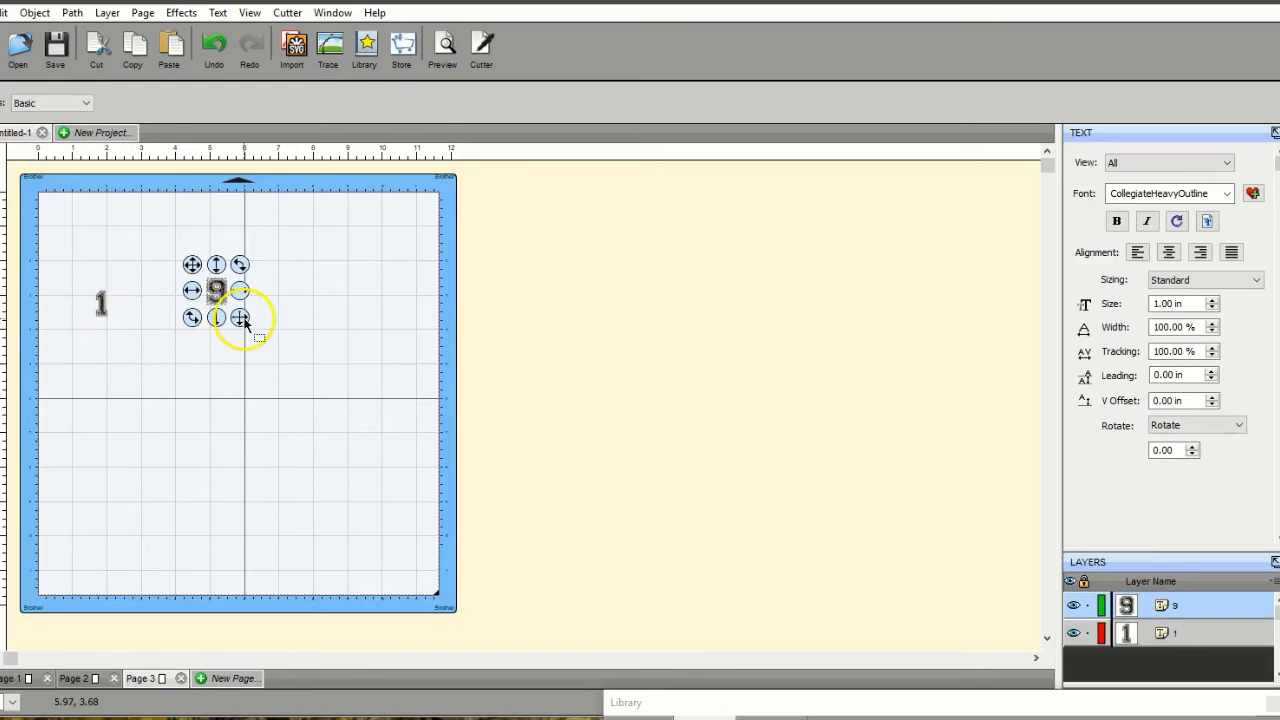
{"action": "left_click_drag", "start_coordinate": [240, 318], "coordinate": [518, 703]}
{"action": "left_click_drag", "start_coordinate": [449, 528], "coordinate": [387, 443]}
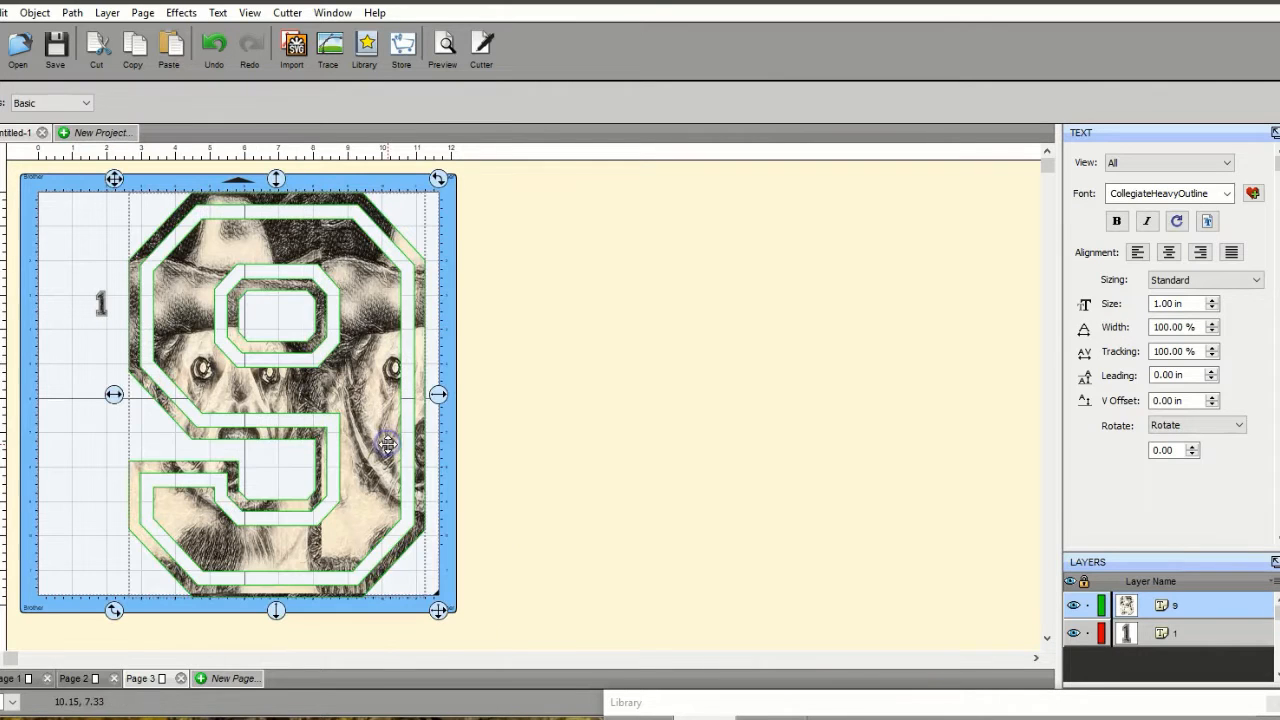
{"action": "left_click", "coordinate": [104, 305]}
{"action": "key", "text": "Delete"}
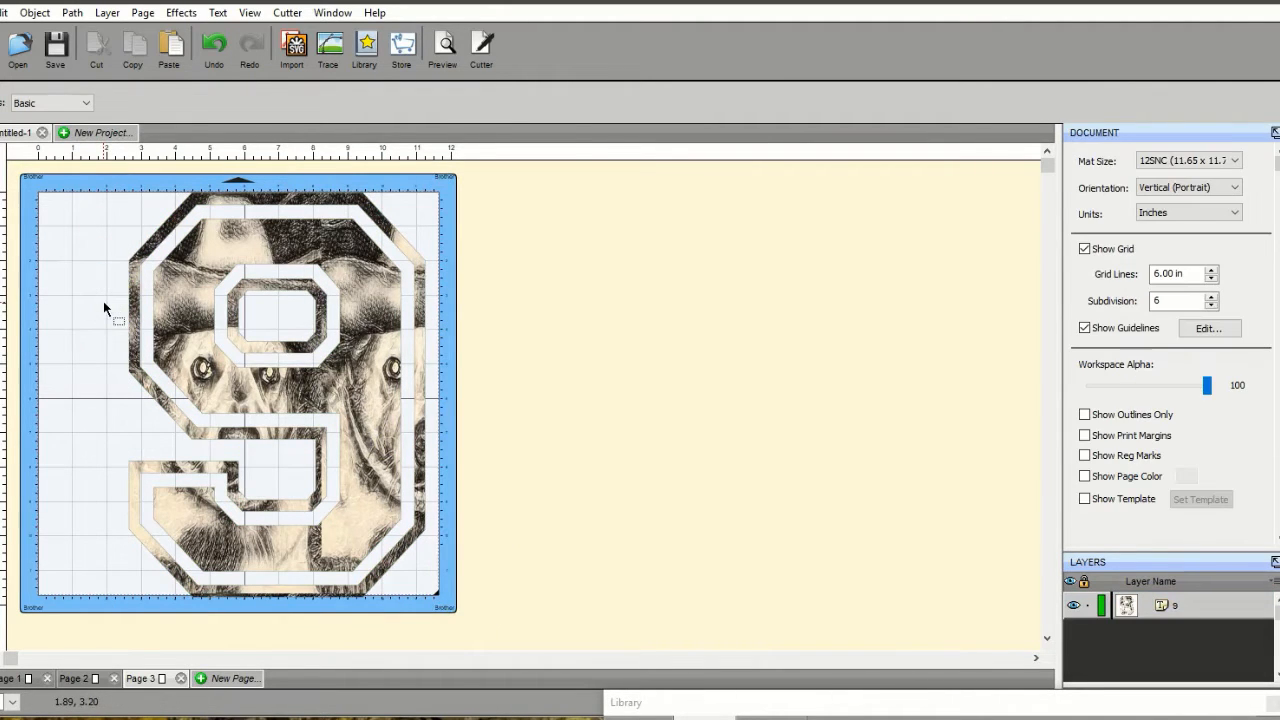
- Set the width of the 9's RembrandtSmoke.jpg pattern fill to 8 inches, previewing the change before applying it
{"action": "left_click", "coordinate": [355, 385]}
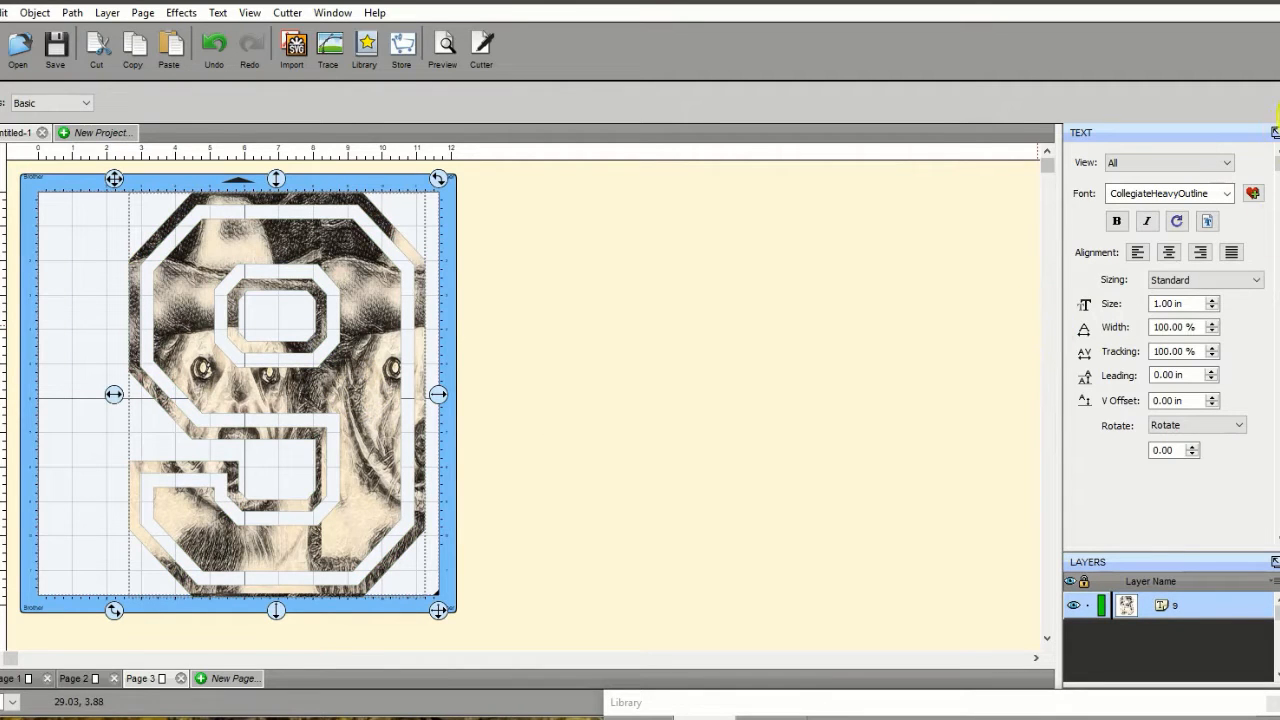
{"action": "left_click", "coordinate": [1279, 184]}
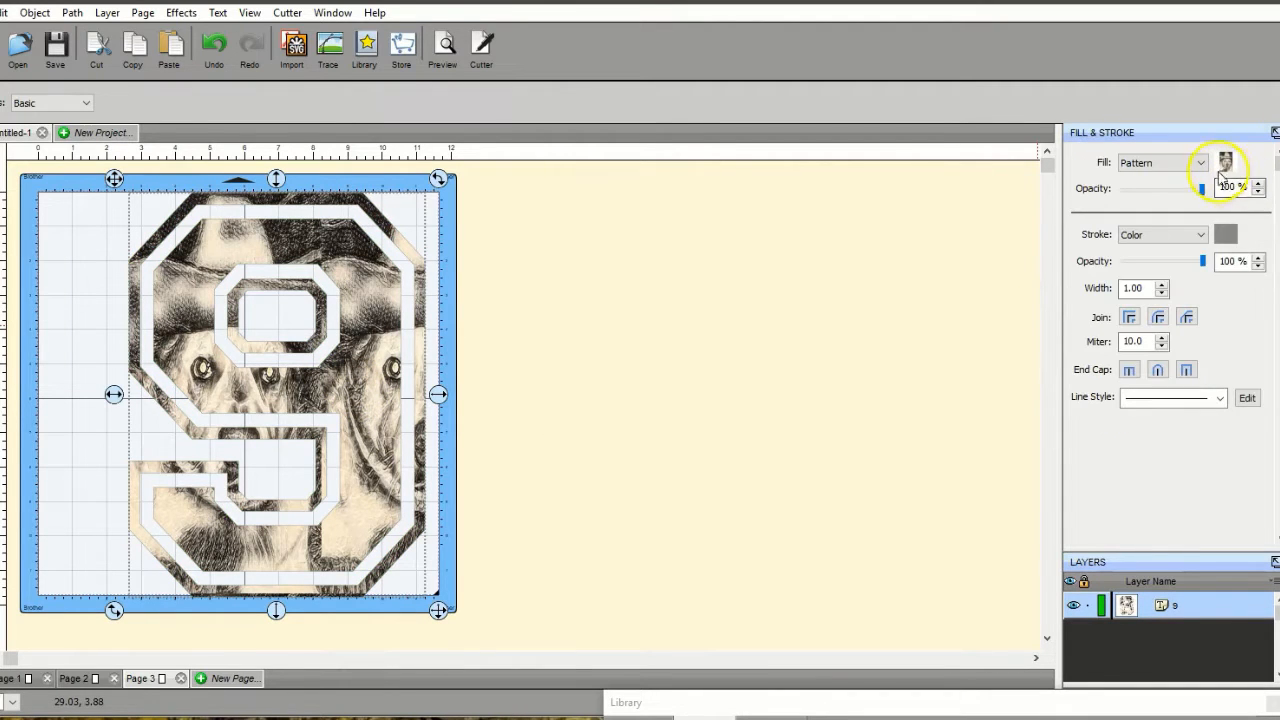
{"action": "left_click", "coordinate": [1226, 162]}
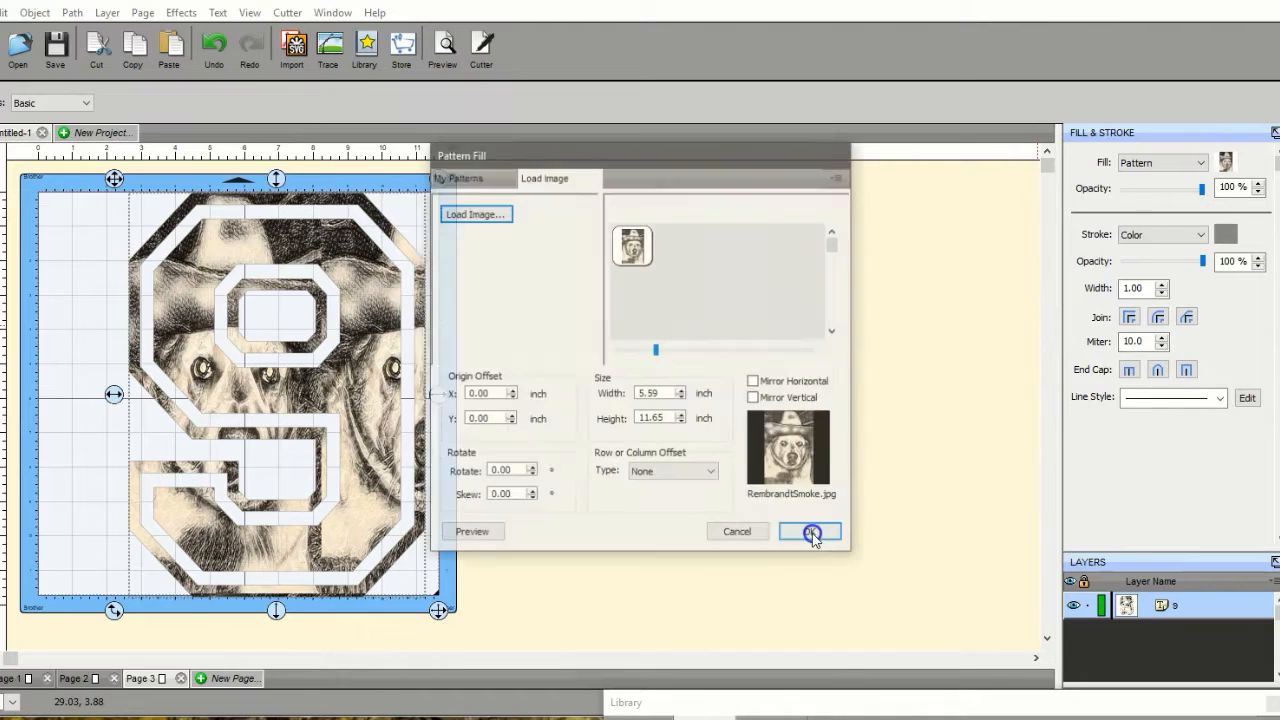
{"action": "left_click", "coordinate": [628, 240]}
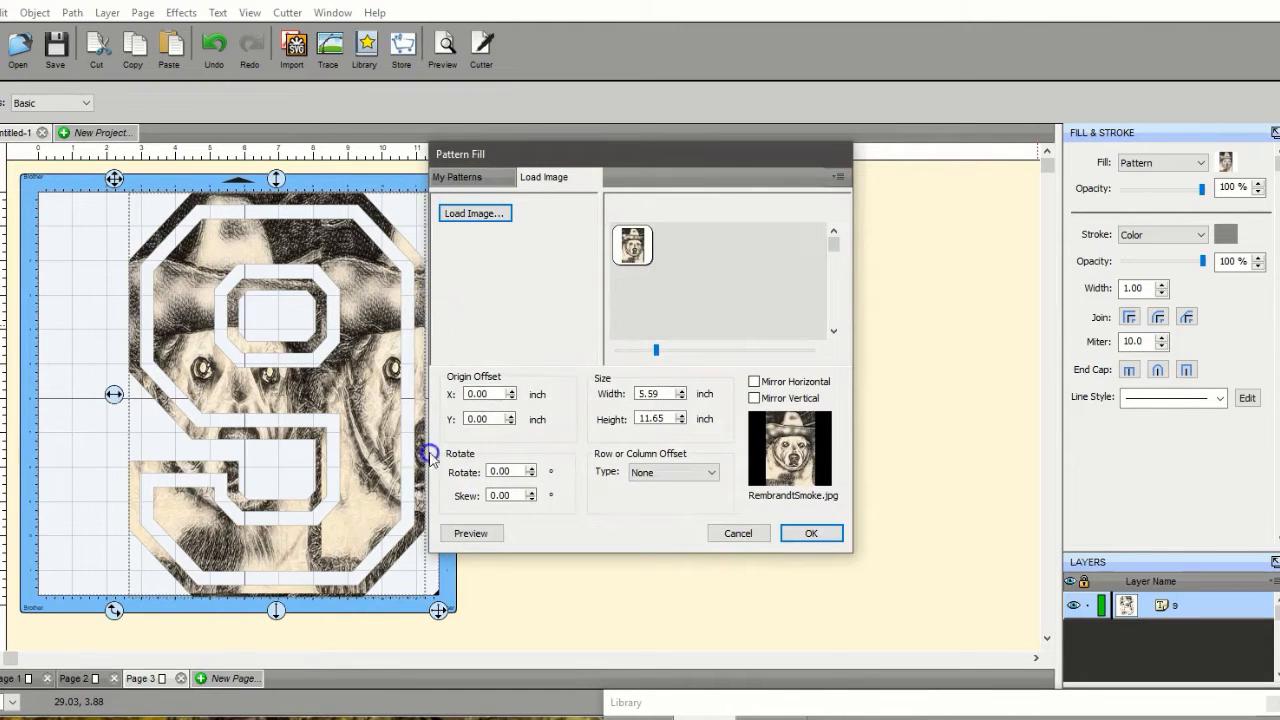
{"action": "left_click", "coordinate": [654, 394]}
{"action": "double_click", "coordinate": [657, 393]}
{"action": "type", "text": "8"}
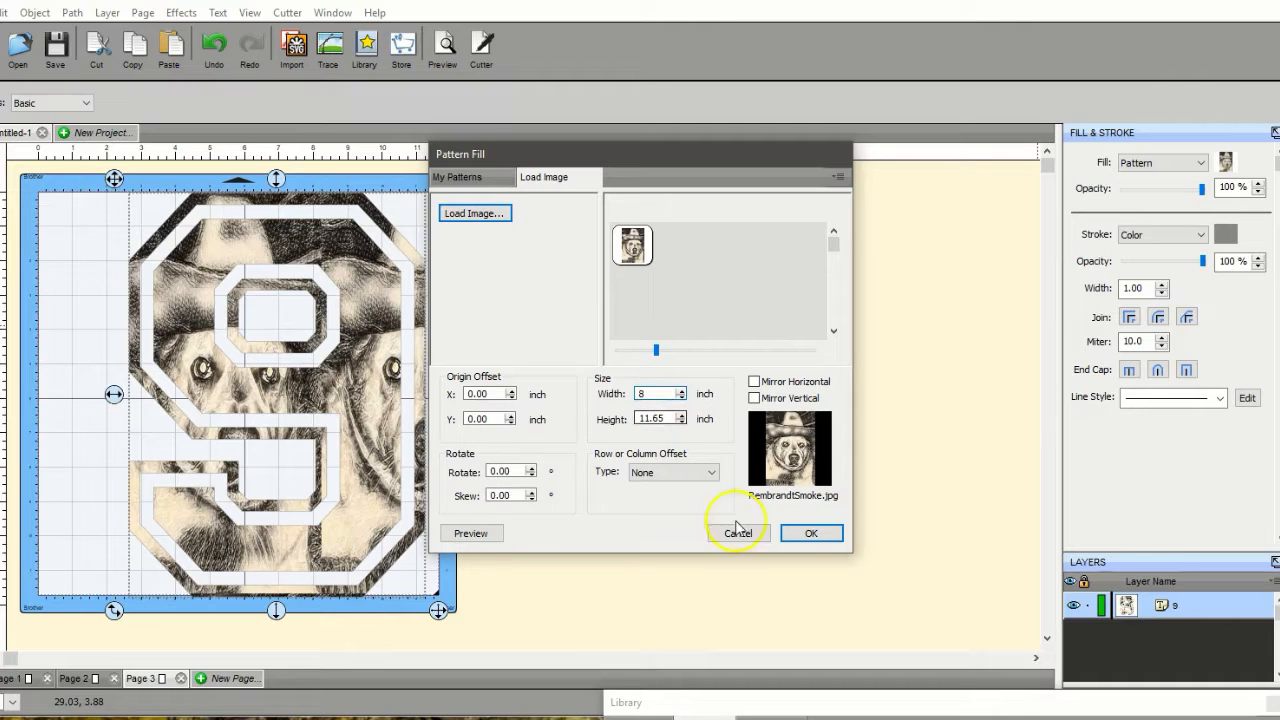
{"action": "left_click", "coordinate": [472, 535]}
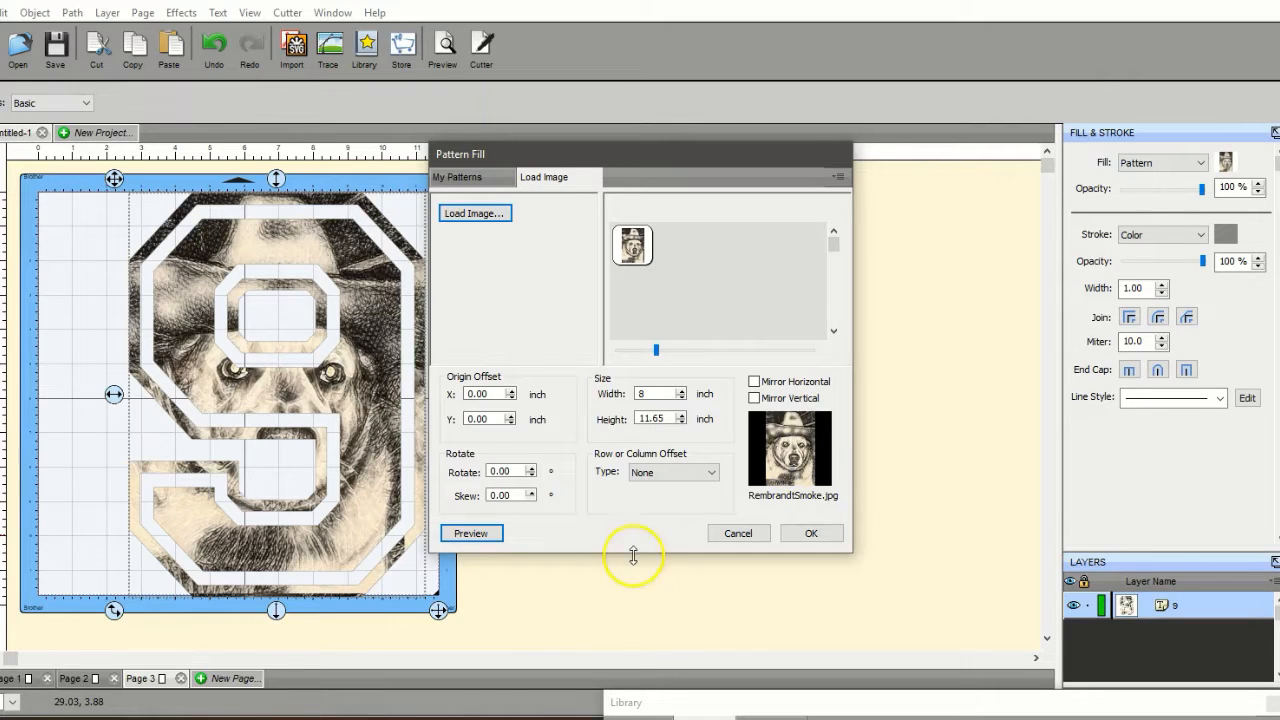
{"action": "left_click", "coordinate": [816, 532]}
- Move the gray tapered shape on Page 1 rightward past the edge of the mat, and add Page 4
{"action": "left_click", "coordinate": [22, 683]}
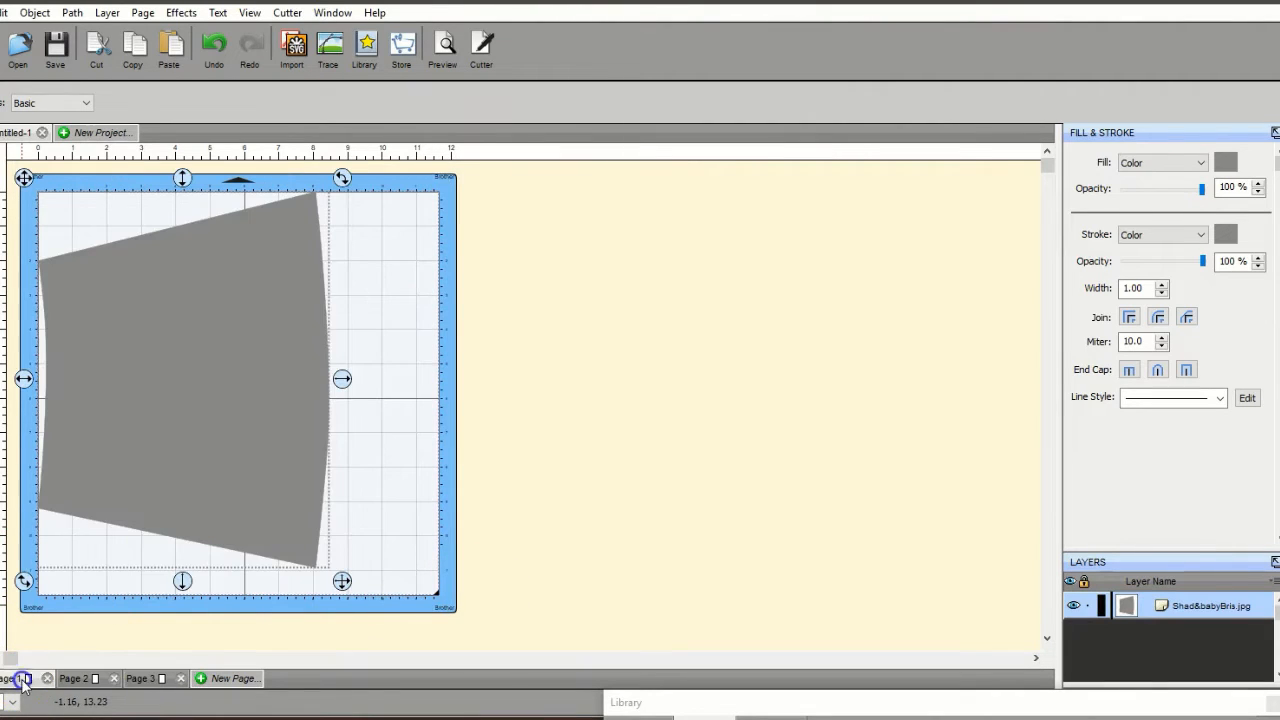
{"action": "left_click_drag", "start_coordinate": [184, 371], "coordinate": [369, 397]}
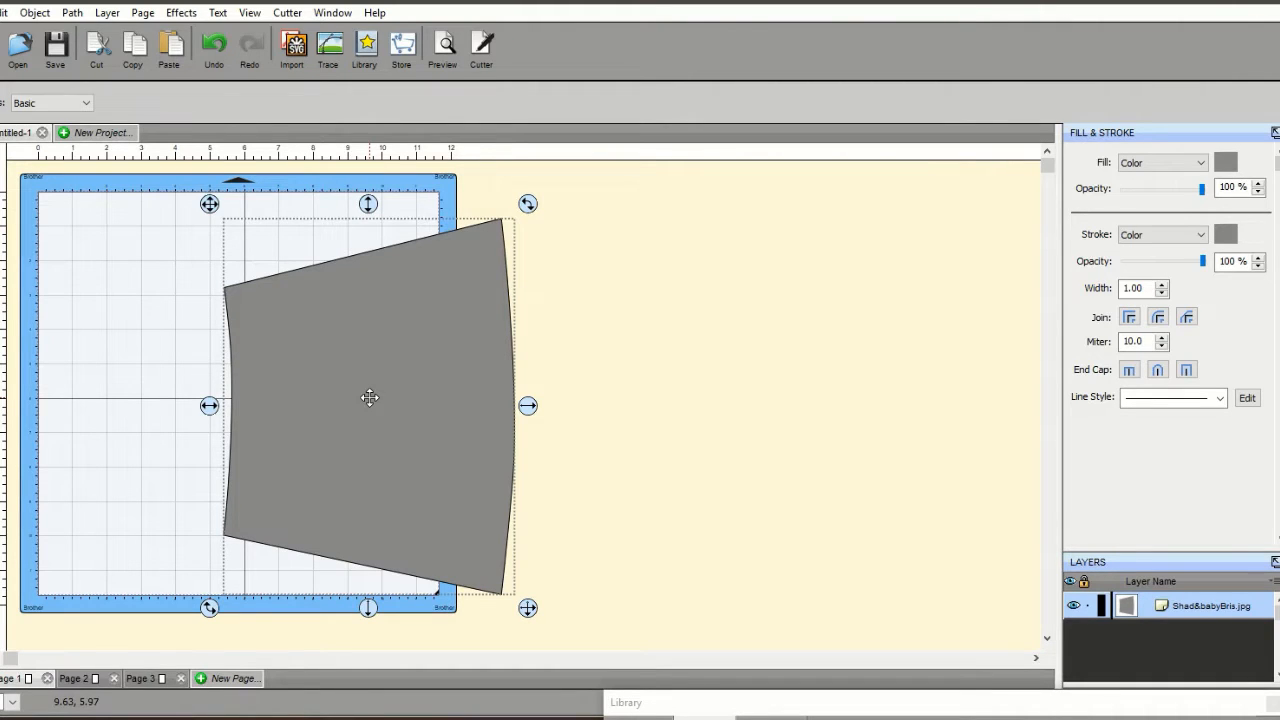
{"action": "left_click", "coordinate": [238, 679]}
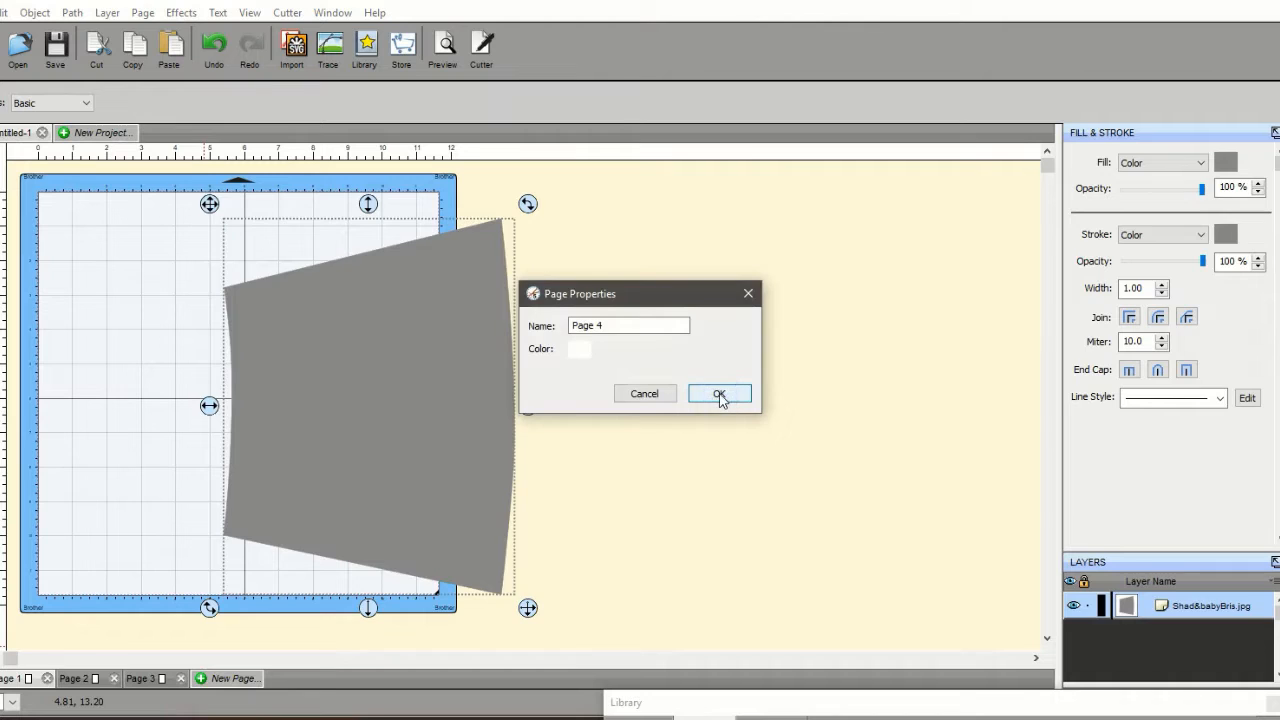
{"action": "left_click", "coordinate": [720, 394]}
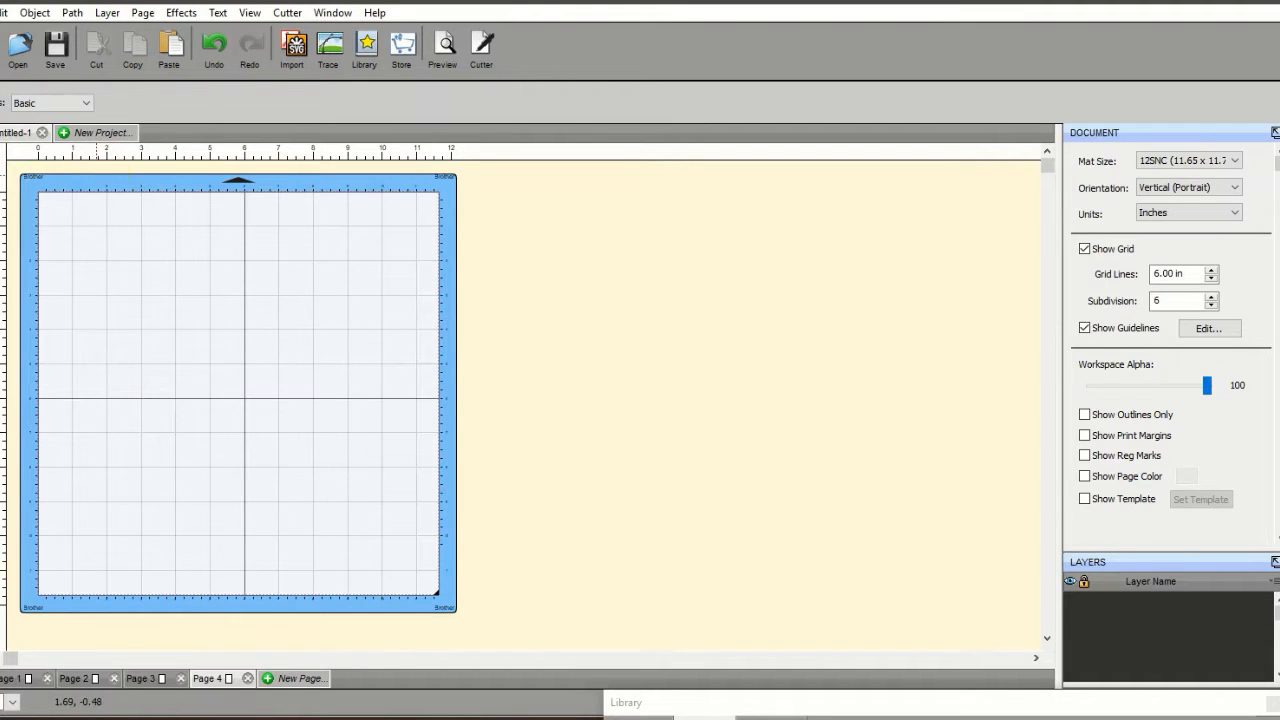
- Bring RembrandtSmoke.jpg from the Watercolors folder onto Page 4 and place it at the upper-left corner of the mat
{"action": "left_click", "coordinate": [0, 13]}
{"action": "left_click", "coordinate": [39, 245]}
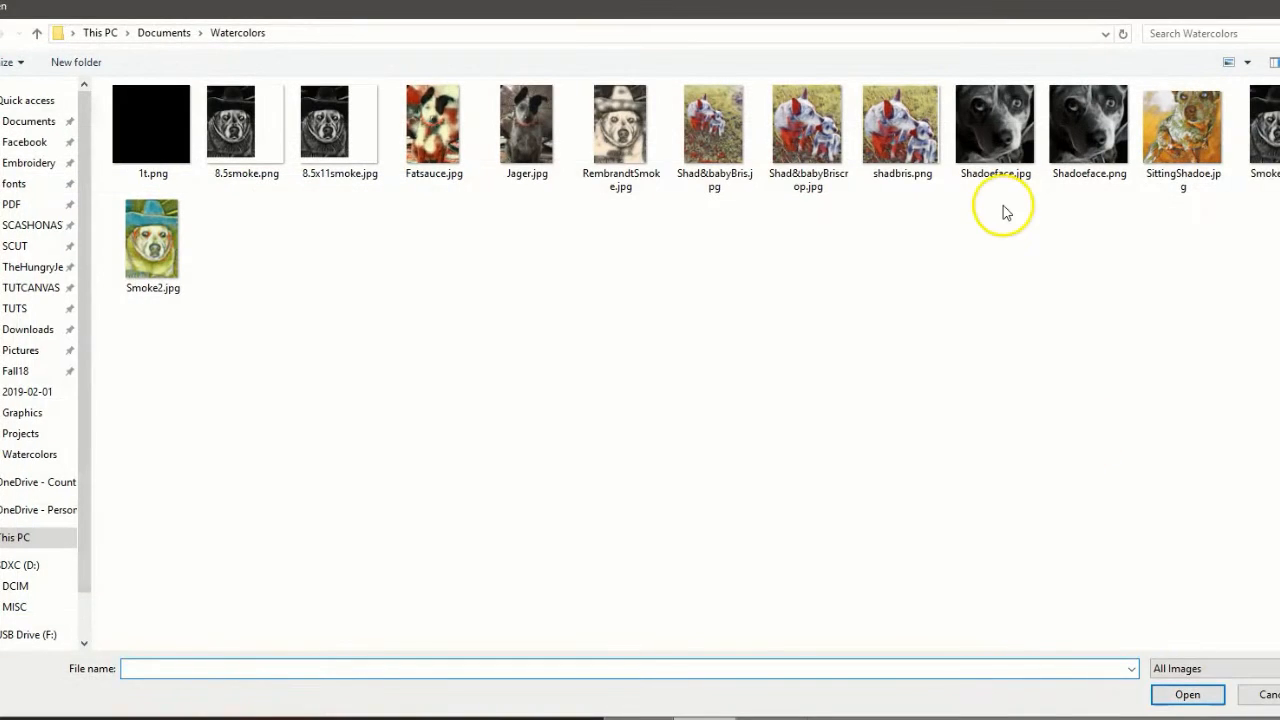
{"action": "double_click", "coordinate": [620, 122]}
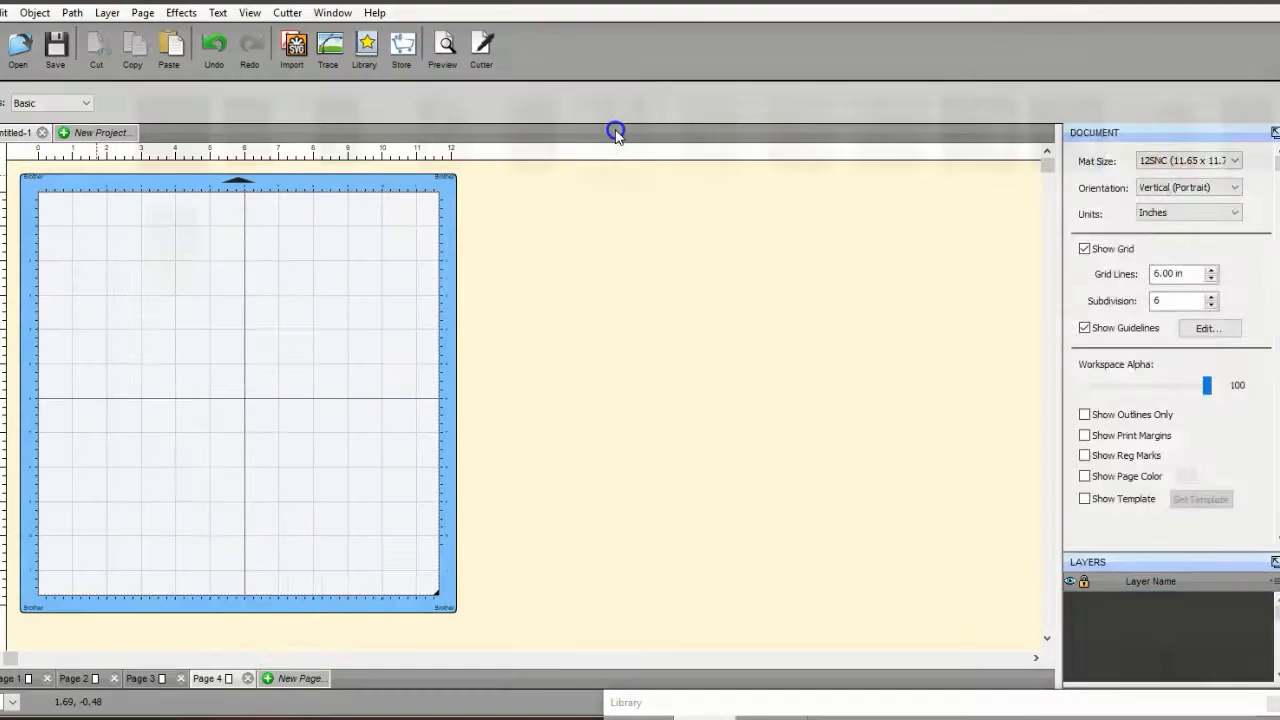
{"action": "left_click_drag", "start_coordinate": [312, 458], "coordinate": [213, 367]}
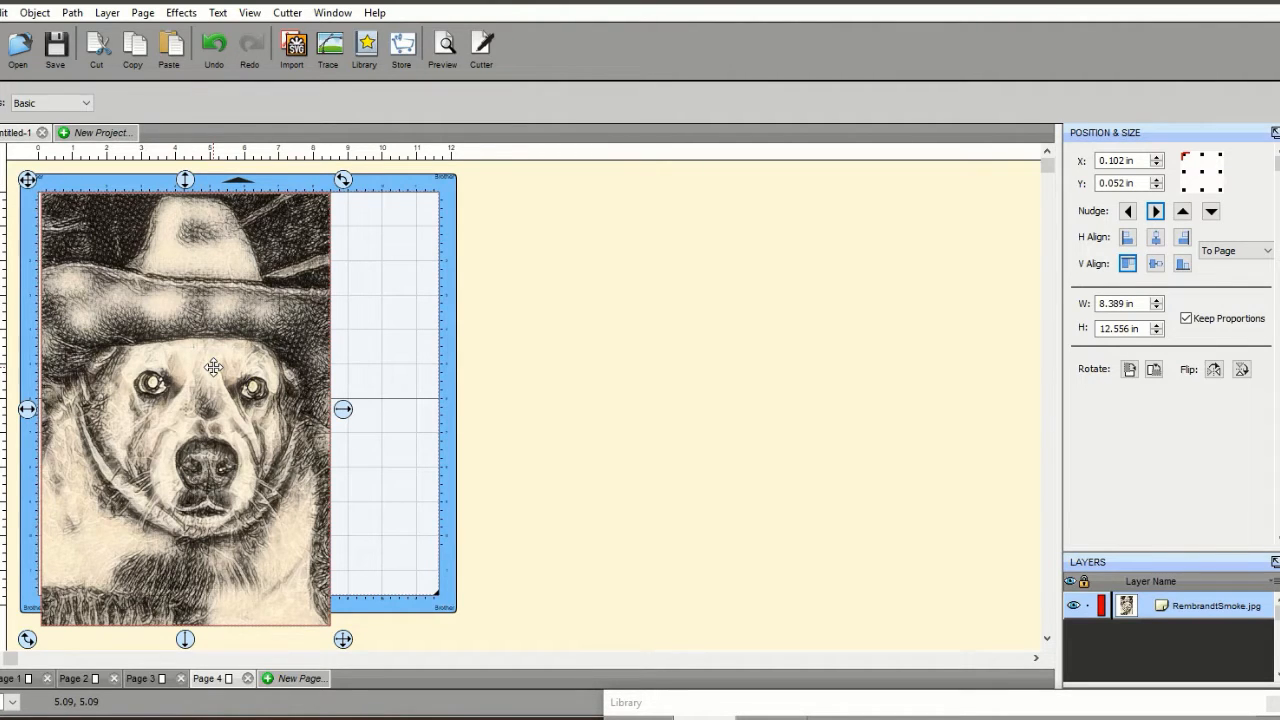
- Set the dog image's height to 10.9 in with its proportions kept
{"action": "left_click", "coordinate": [1128, 329]}
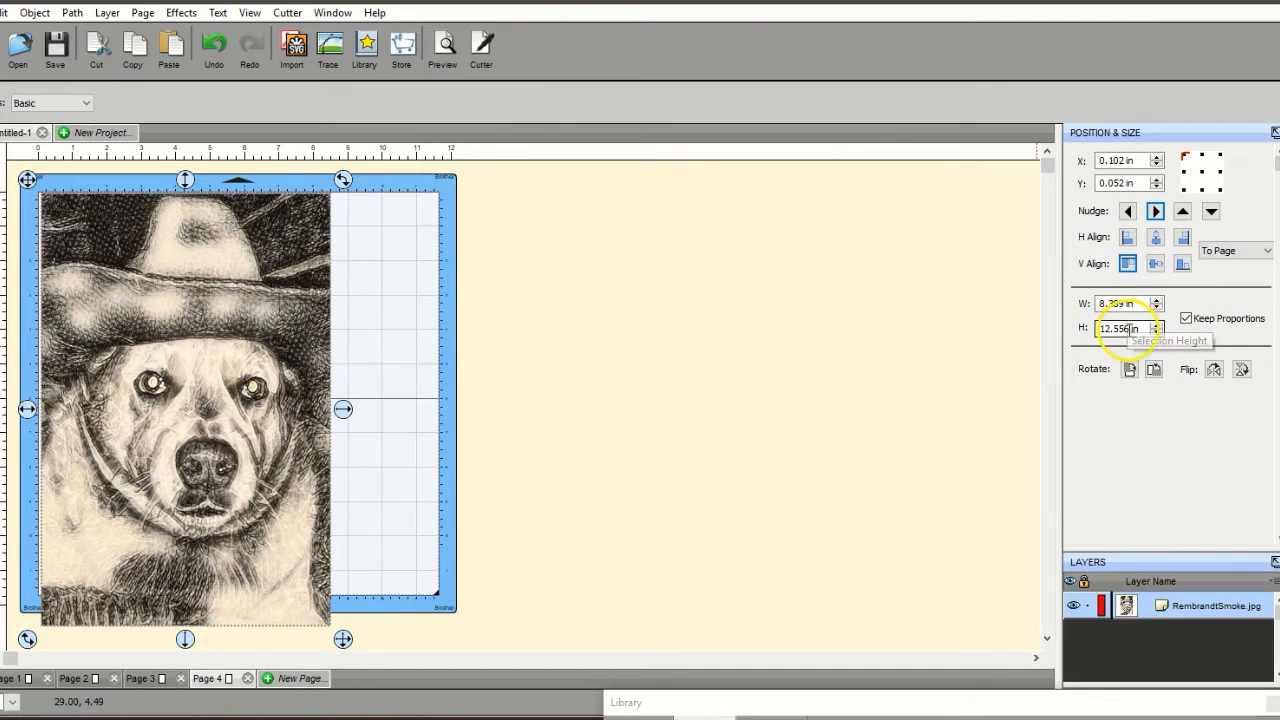
{"action": "double_click", "coordinate": [1128, 329]}
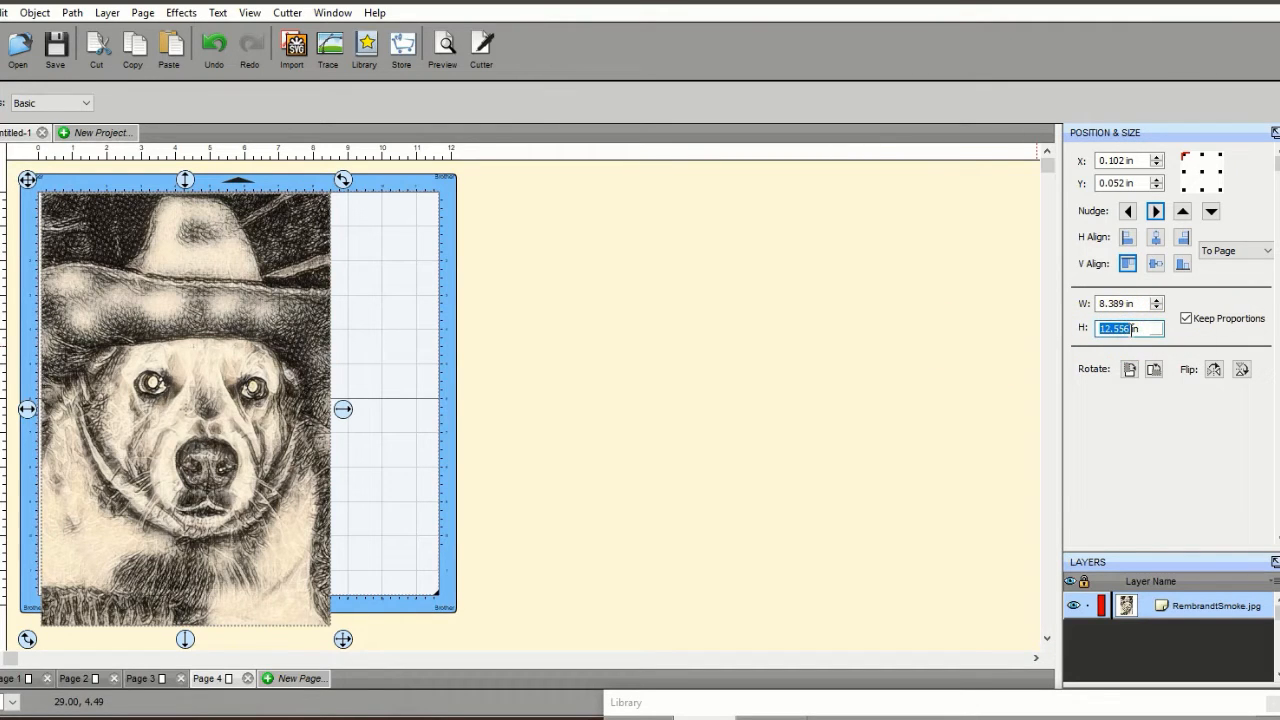
{"action": "type", "text": "10.9"}
{"action": "key", "text": "Return"}
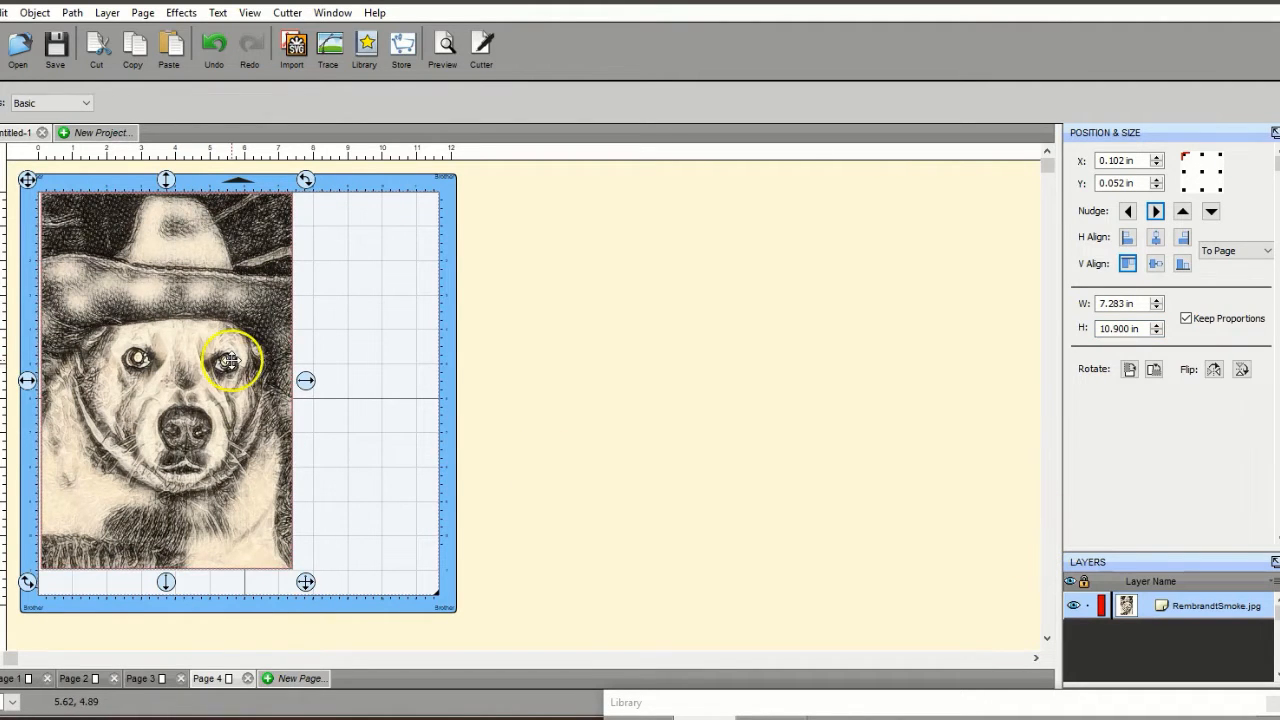
{"action": "left_click", "coordinate": [176, 364]}
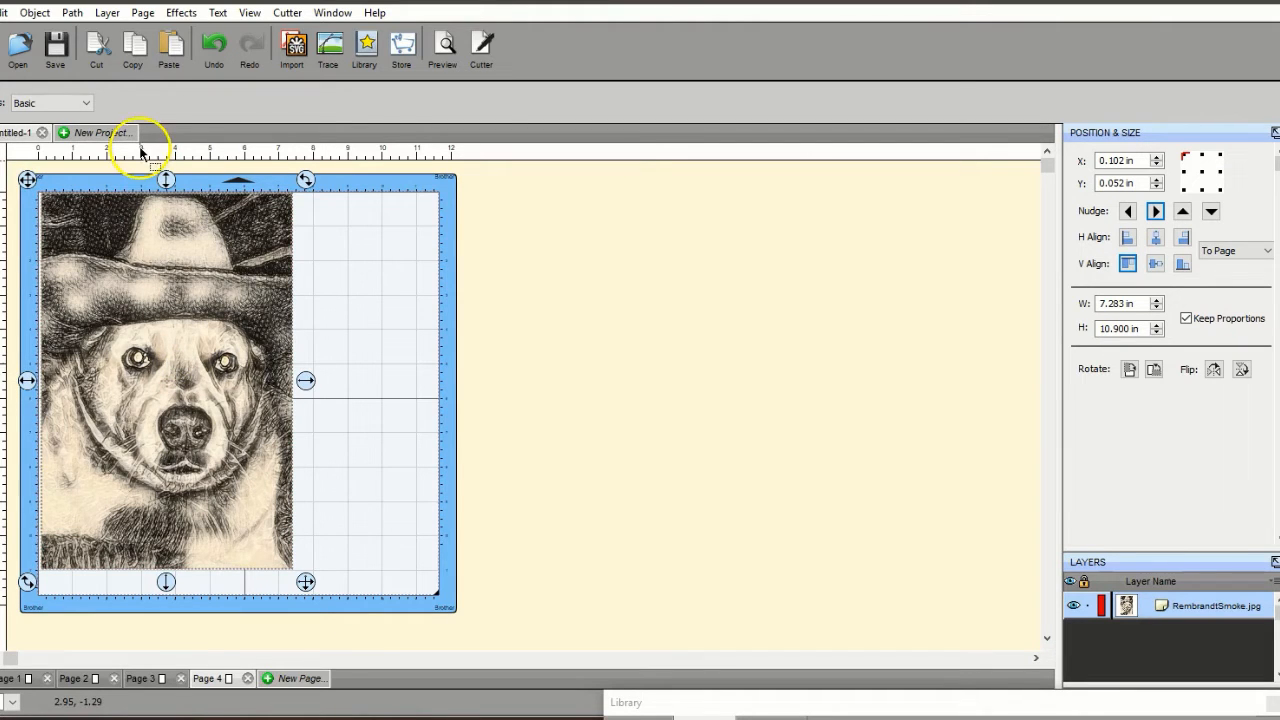
{"action": "left_click", "coordinate": [181, 14]}
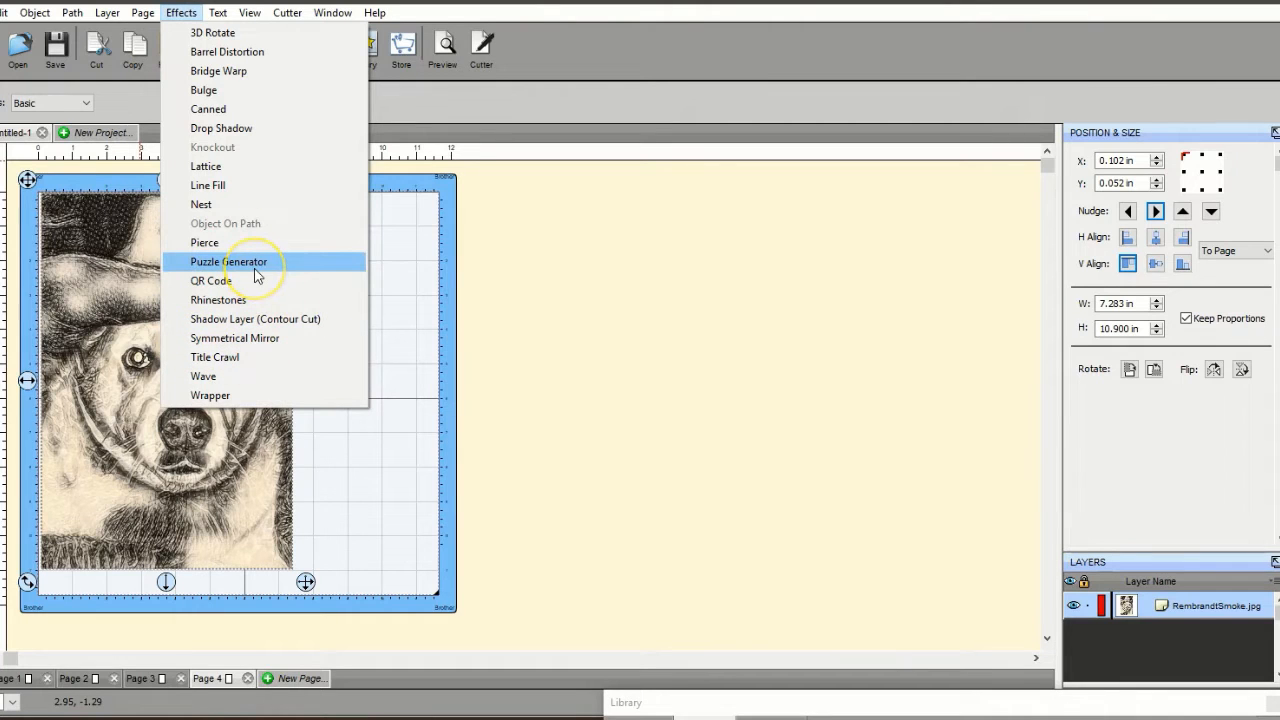
{"action": "left_click", "coordinate": [557, 349]}
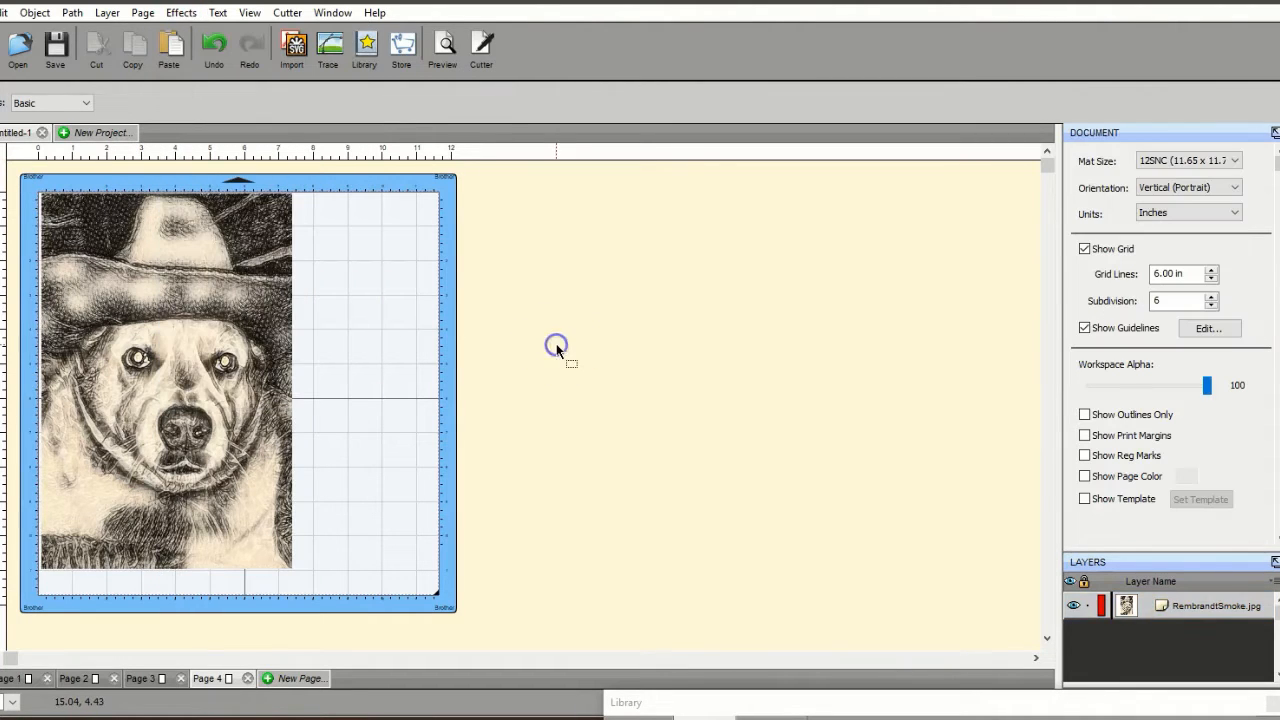
- Start the Wrapper effect on the dog image and define the cone's top by Top Circumference
{"action": "left_click", "coordinate": [157, 290]}
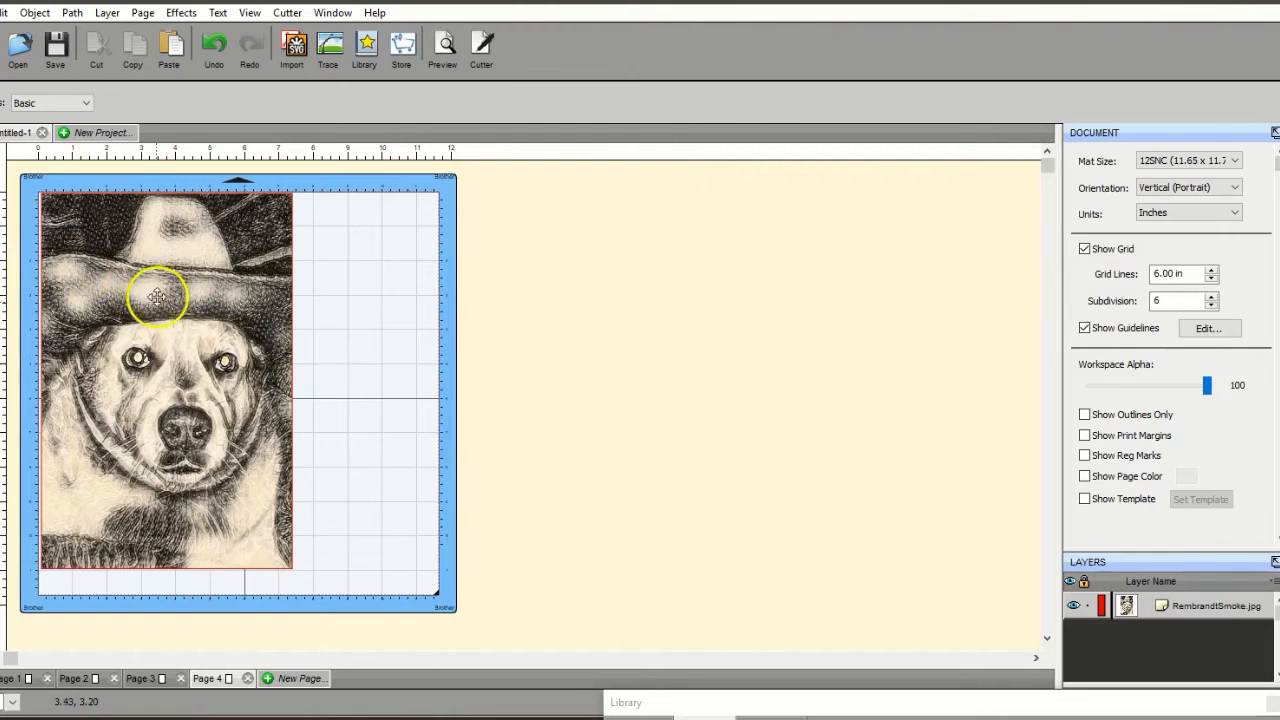
{"action": "left_click", "coordinate": [181, 13]}
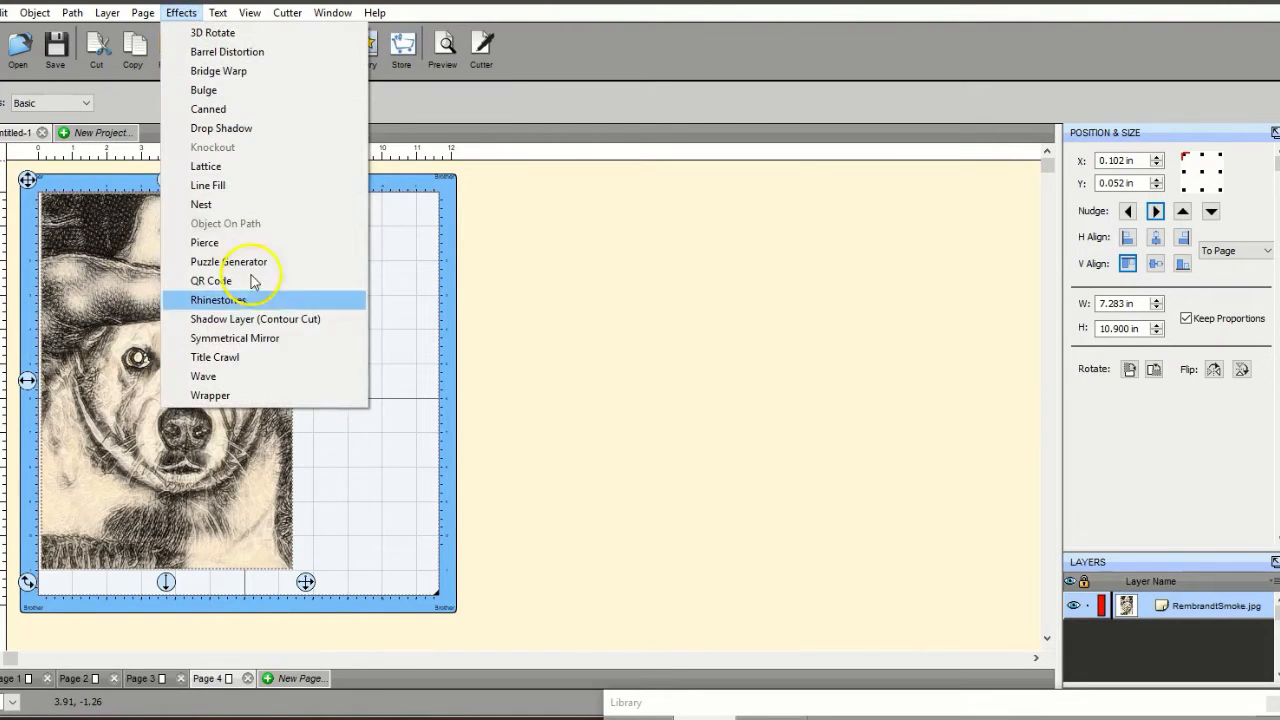
{"action": "left_click", "coordinate": [257, 396]}
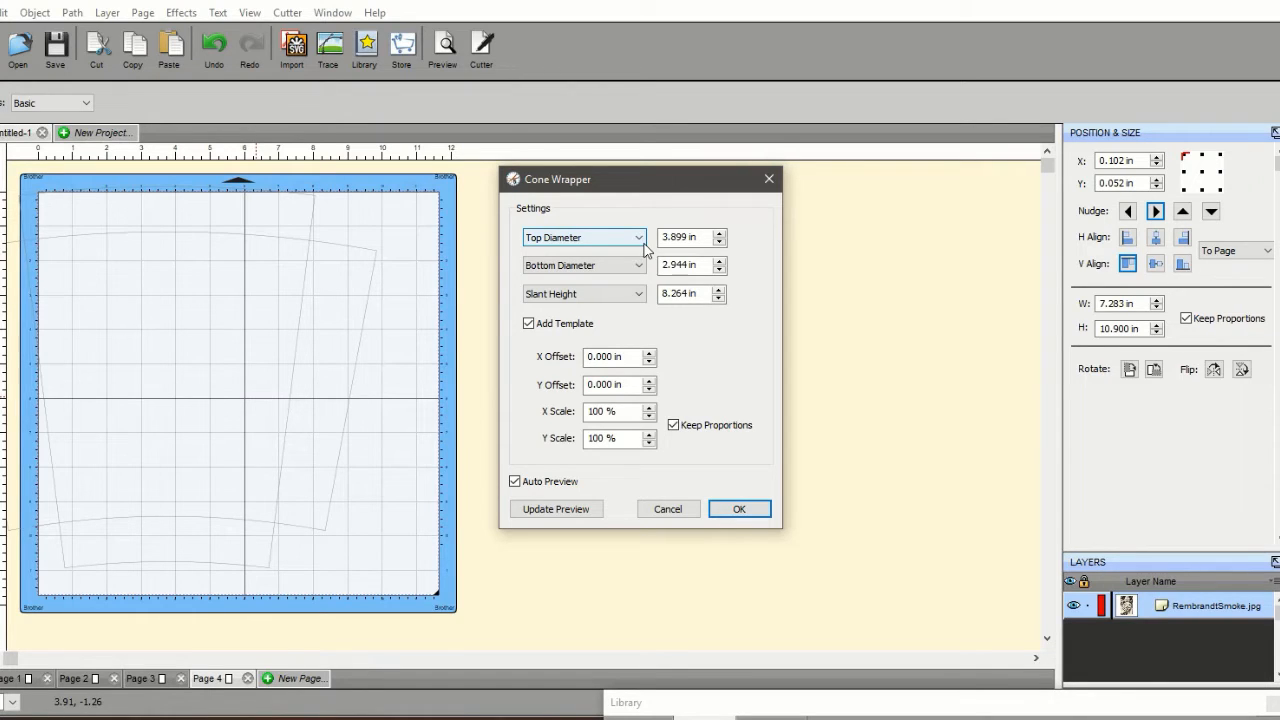
{"action": "left_click", "coordinate": [640, 240]}
{"action": "left_click", "coordinate": [634, 276]}
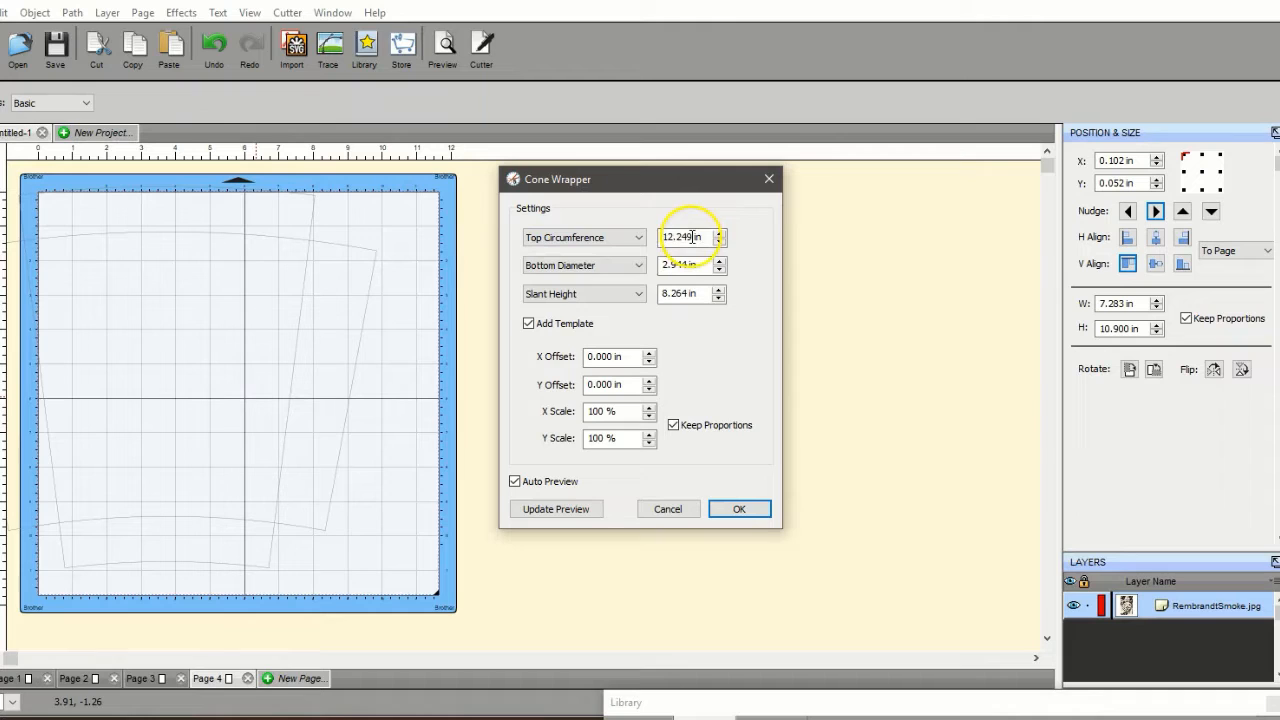
- Define the cone's bottom by Bottom Circumference and its height by Vertical Height, and refresh the wrapper preview
{"action": "left_click", "coordinate": [637, 268]}
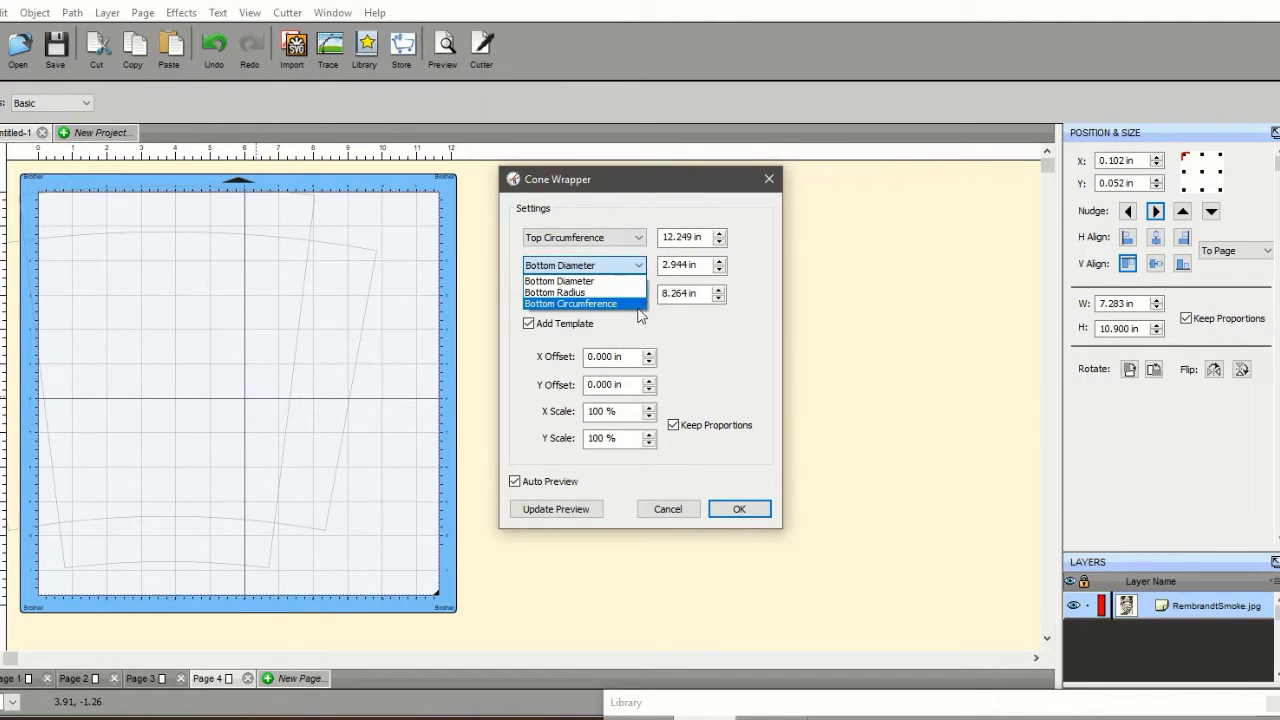
{"action": "left_click", "coordinate": [634, 304]}
{"action": "left_click", "coordinate": [680, 272]}
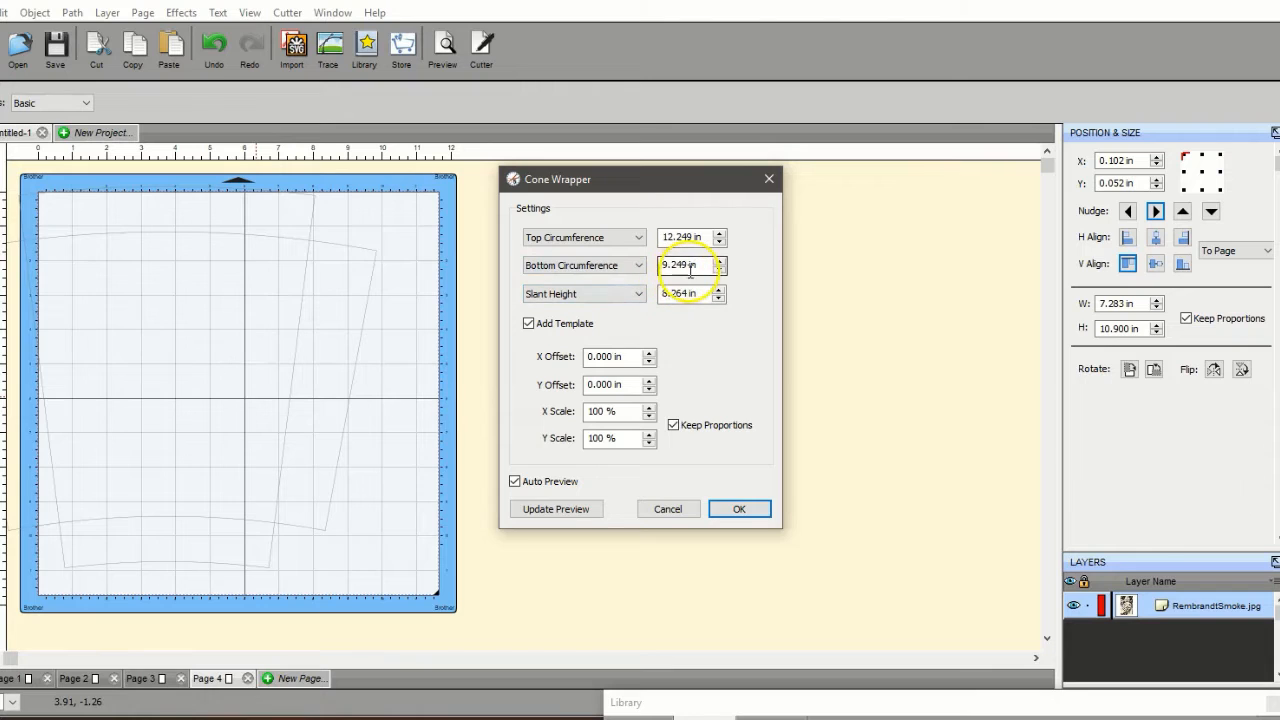
{"action": "left_click", "coordinate": [638, 293]}
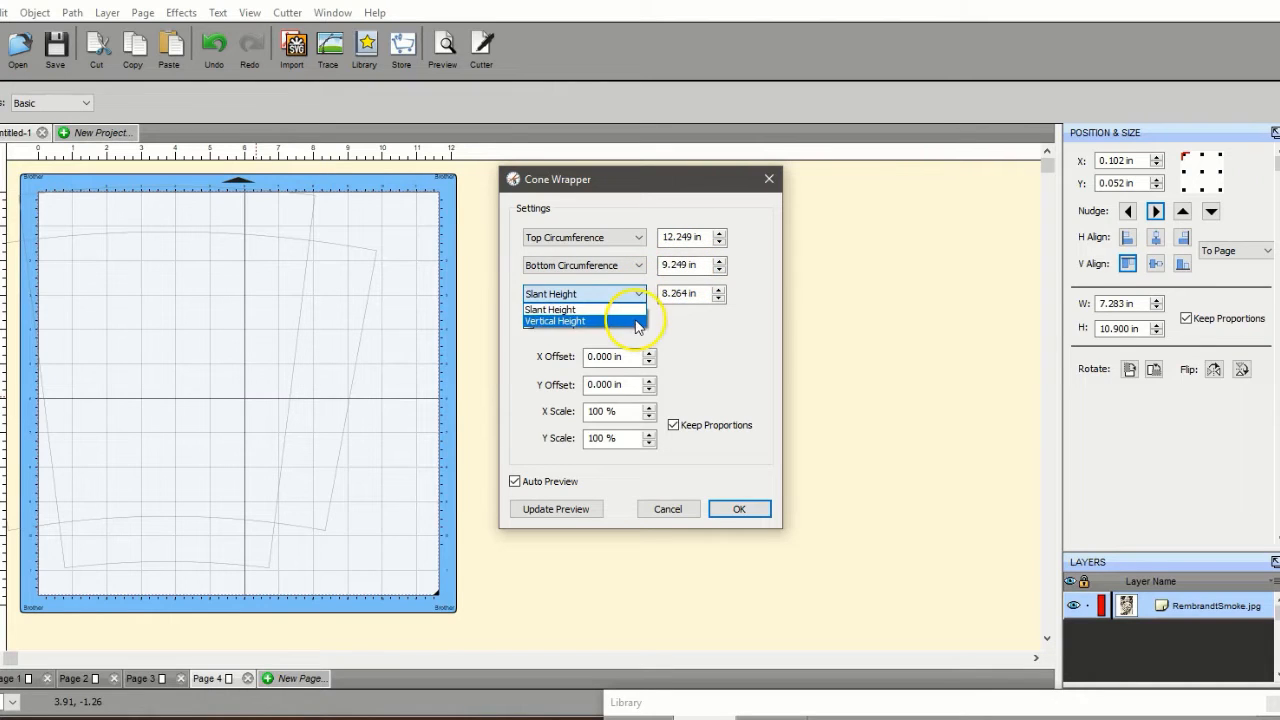
{"action": "left_click", "coordinate": [637, 321]}
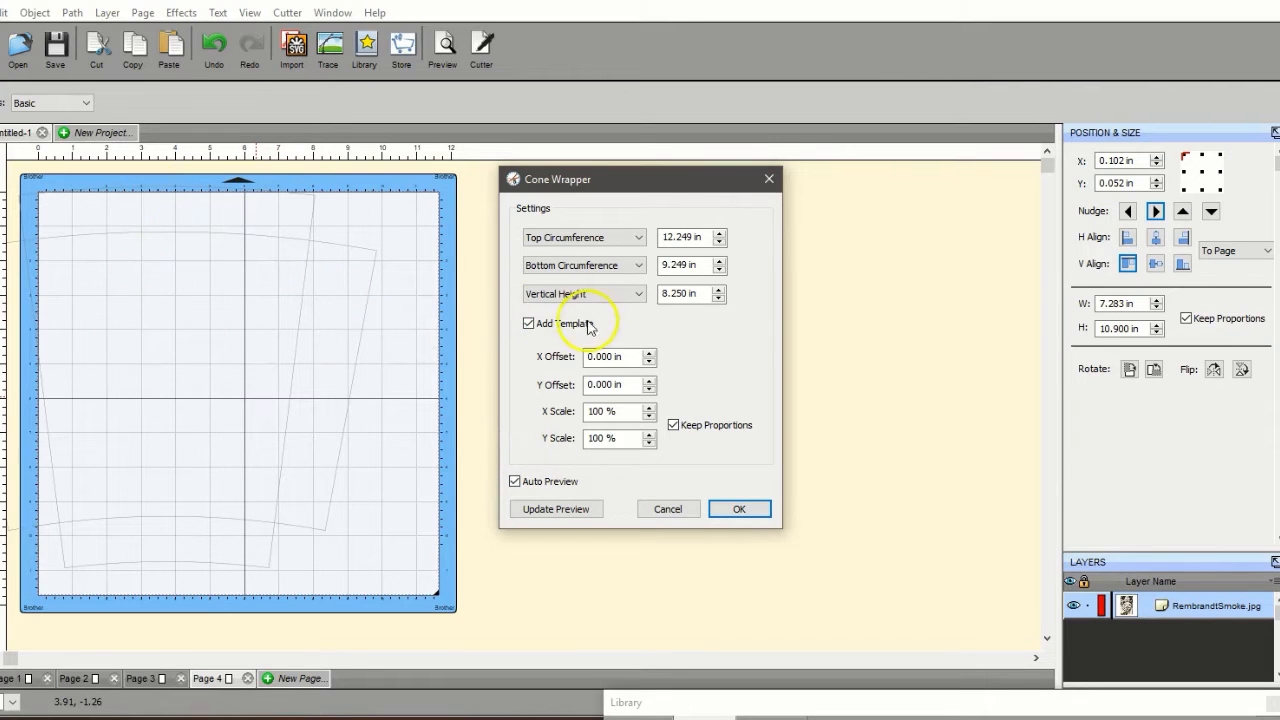
{"action": "left_click", "coordinate": [558, 512]}
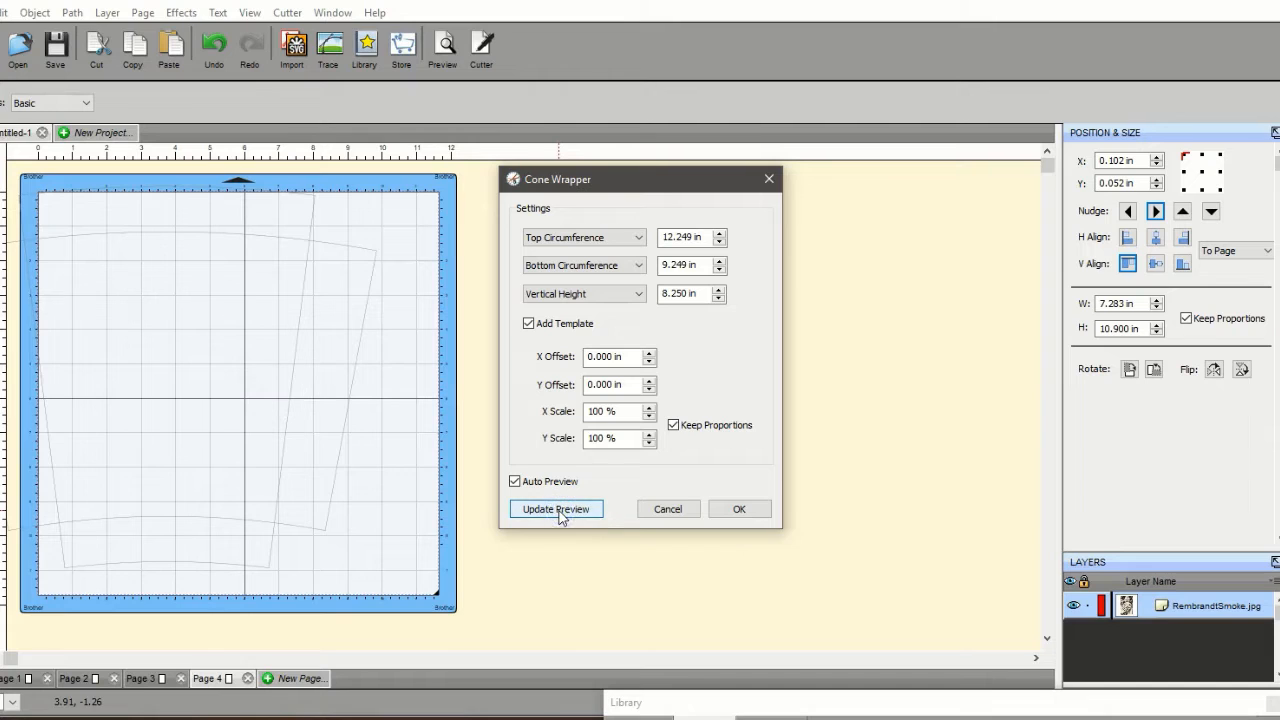
- Apply the cone wrapper settings with the template added and move the resulting group toward the right edge of the mat
{"action": "left_click", "coordinate": [753, 509]}
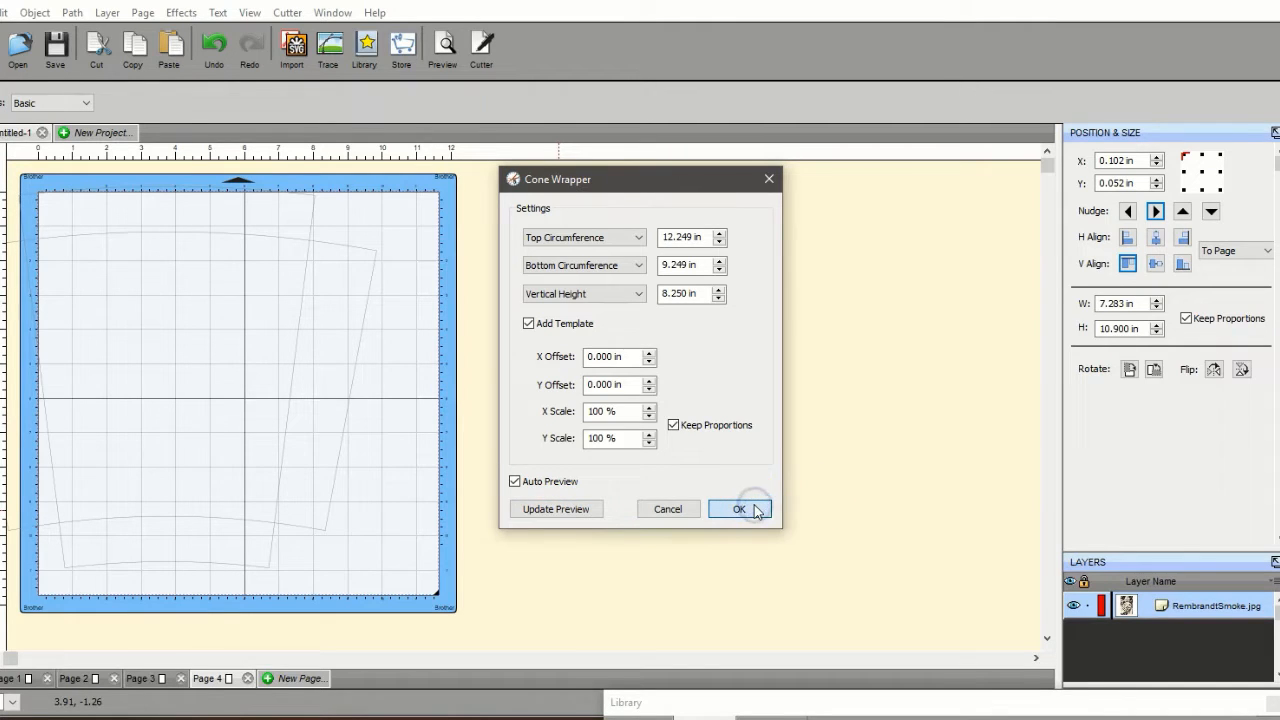
{"action": "left_click", "coordinate": [63, 371]}
{"action": "left_click_drag", "start_coordinate": [149, 349], "coordinate": [336, 355]}
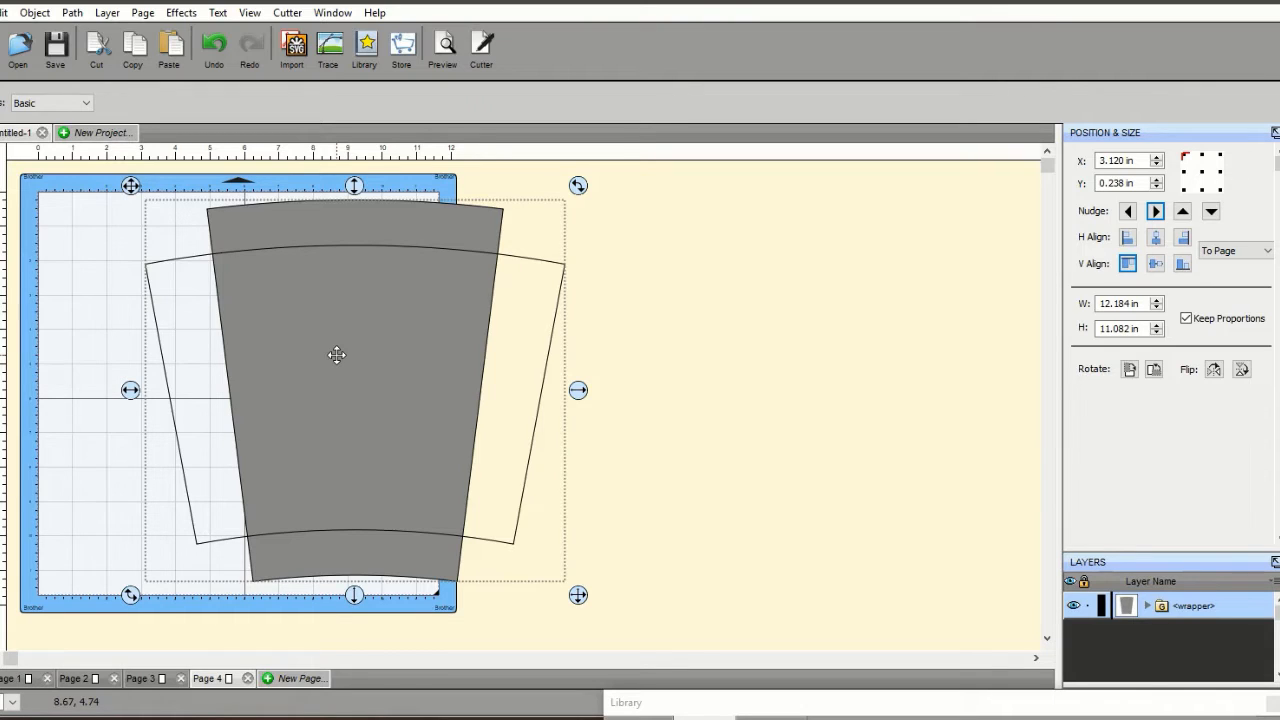
{"action": "left_click", "coordinate": [757, 265]}
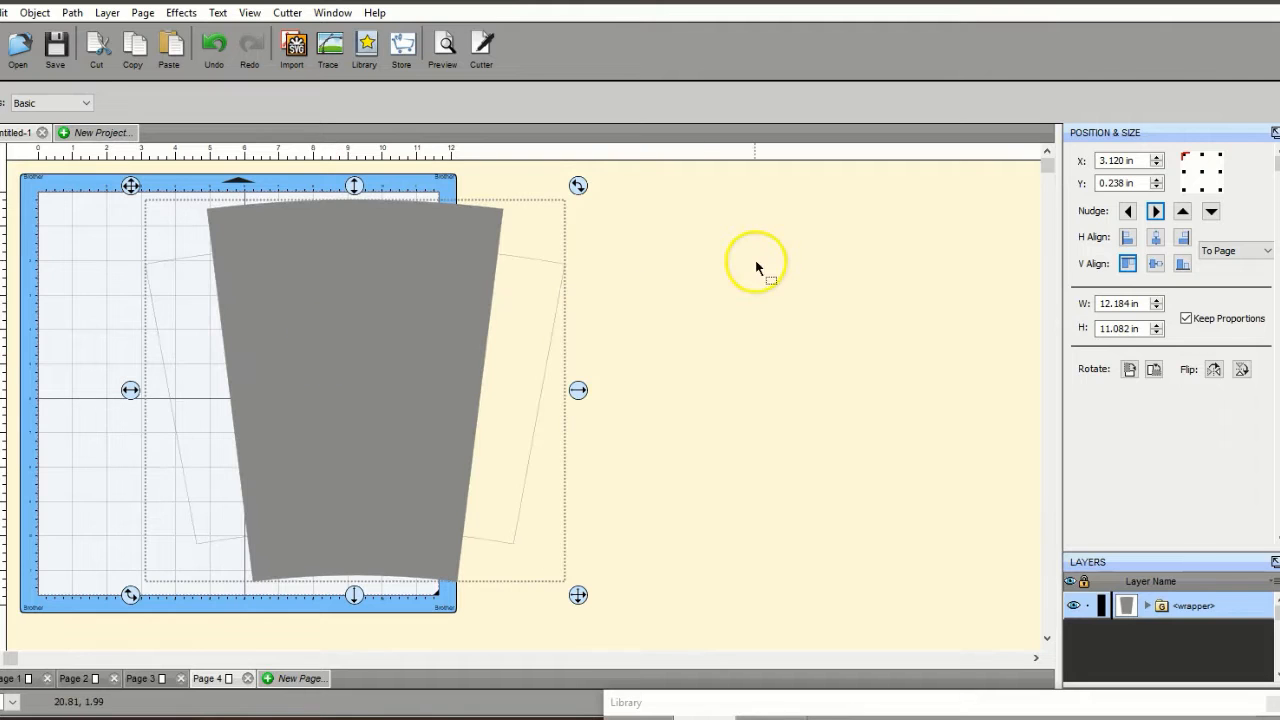
- Ungroup the wrapper to separate the cone-shaped image from its template outline
{"action": "left_click", "coordinate": [400, 213]}
{"action": "left_click", "coordinate": [35, 12]}
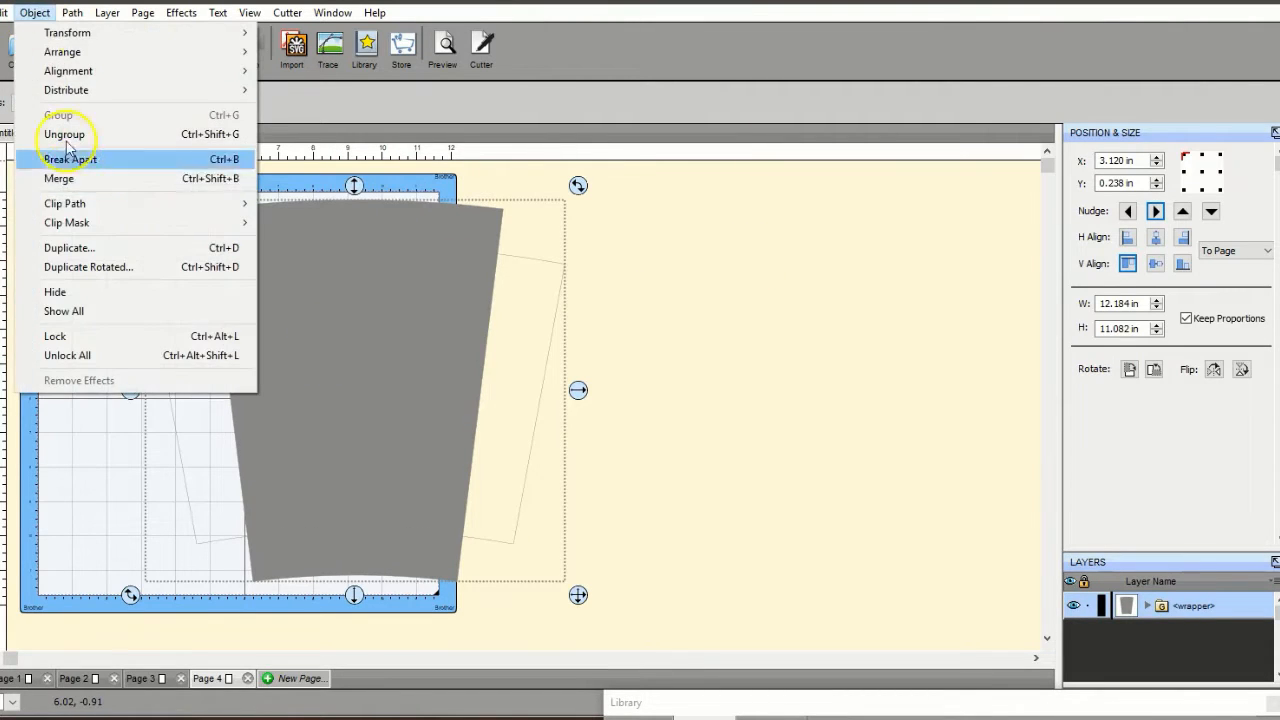
{"action": "left_click", "coordinate": [66, 134]}
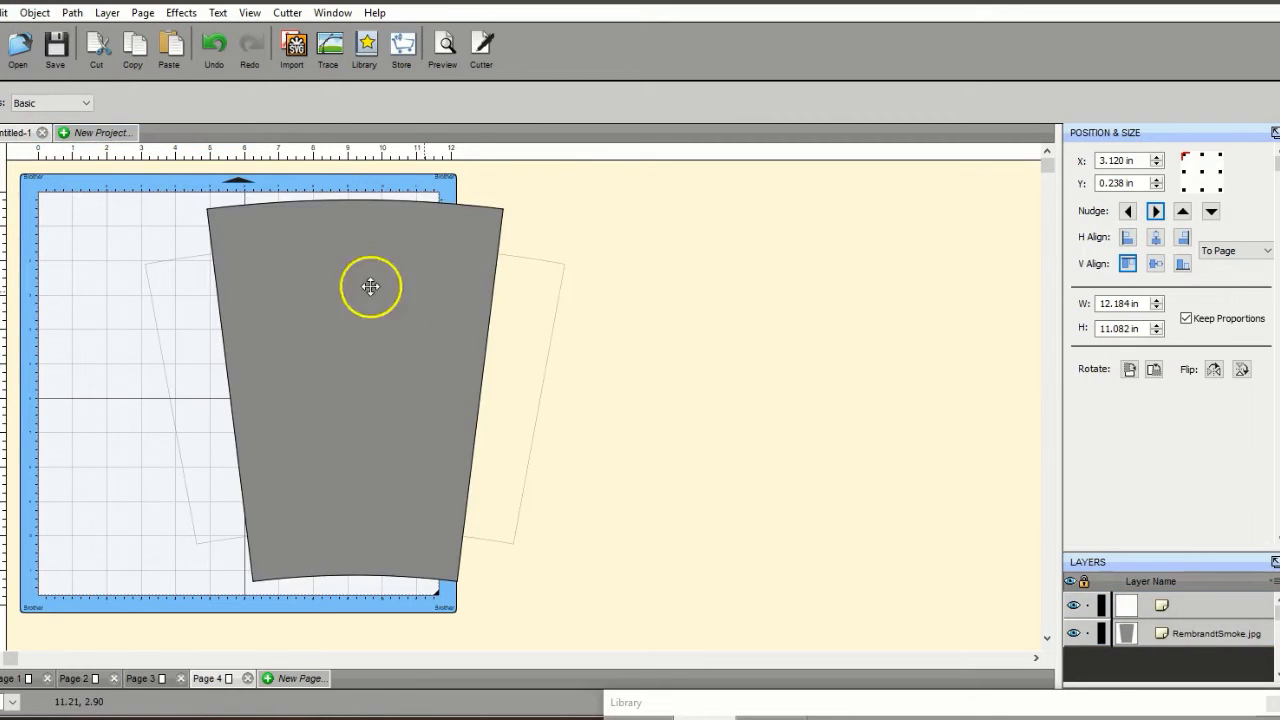
- Place the wrapped image at the mat's upper-left corner and move the template outline off the mat to the right
{"action": "left_click", "coordinate": [423, 223]}
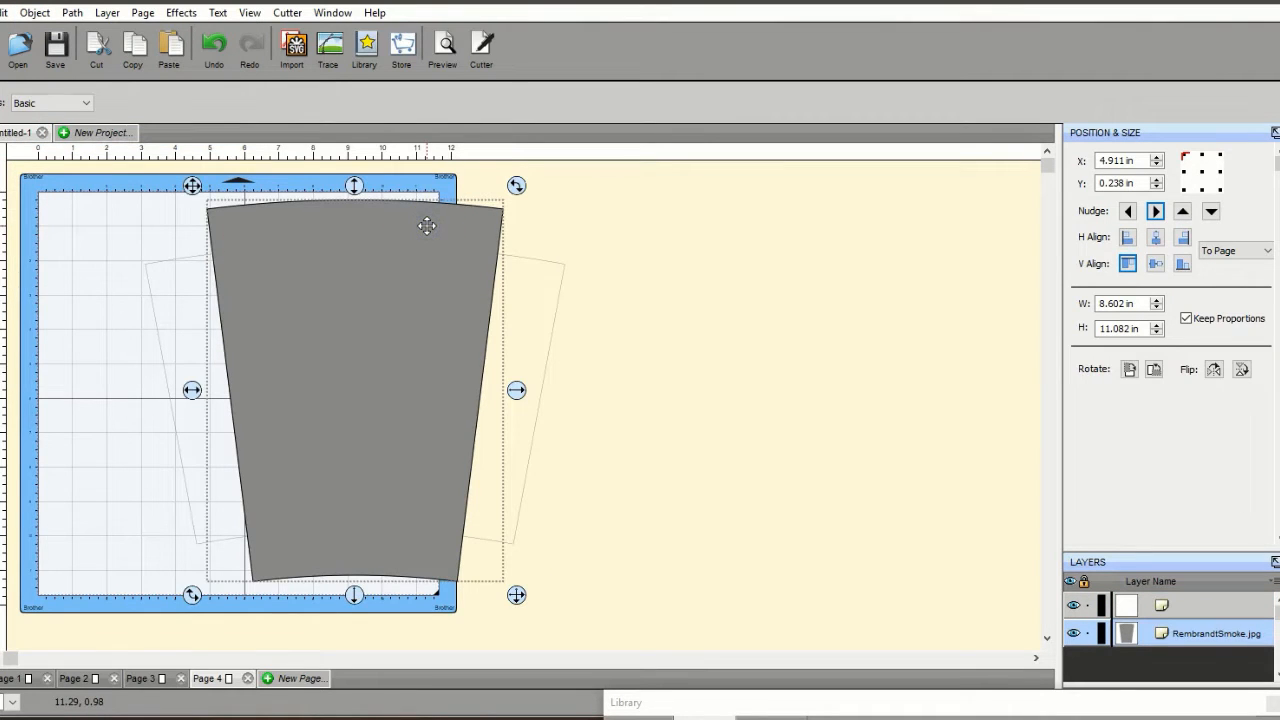
{"action": "left_click_drag", "start_coordinate": [427, 226], "coordinate": [257, 214]}
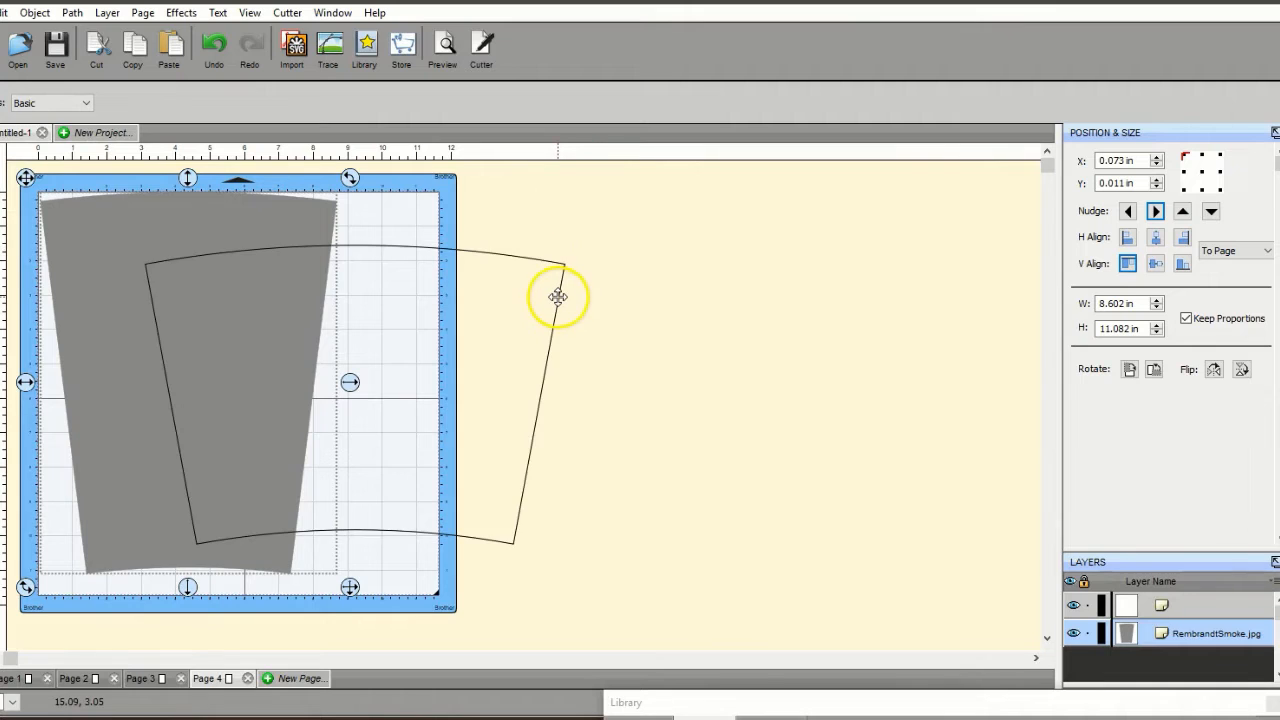
{"action": "left_click_drag", "start_coordinate": [558, 298], "coordinate": [1000, 210]}
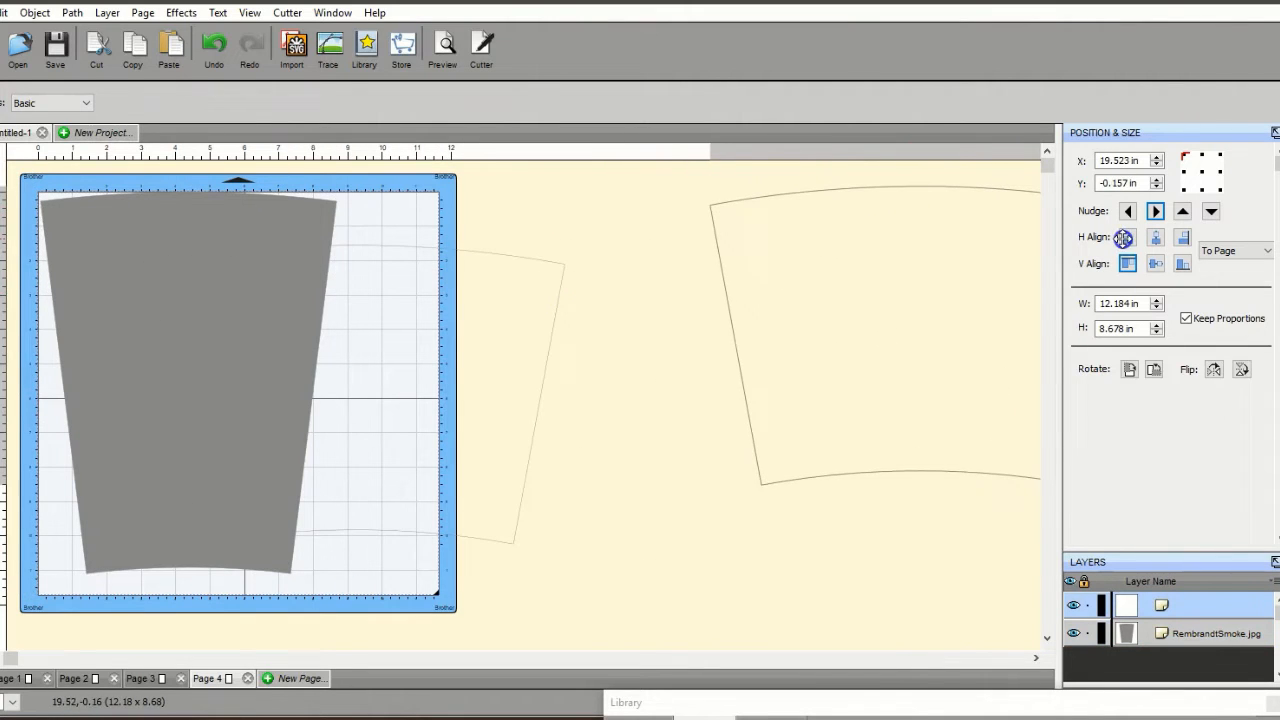
- Bring the template outline back beside the wrapped image so it slightly overlaps the mat's right edge
{"action": "left_click", "coordinate": [192, 302]}
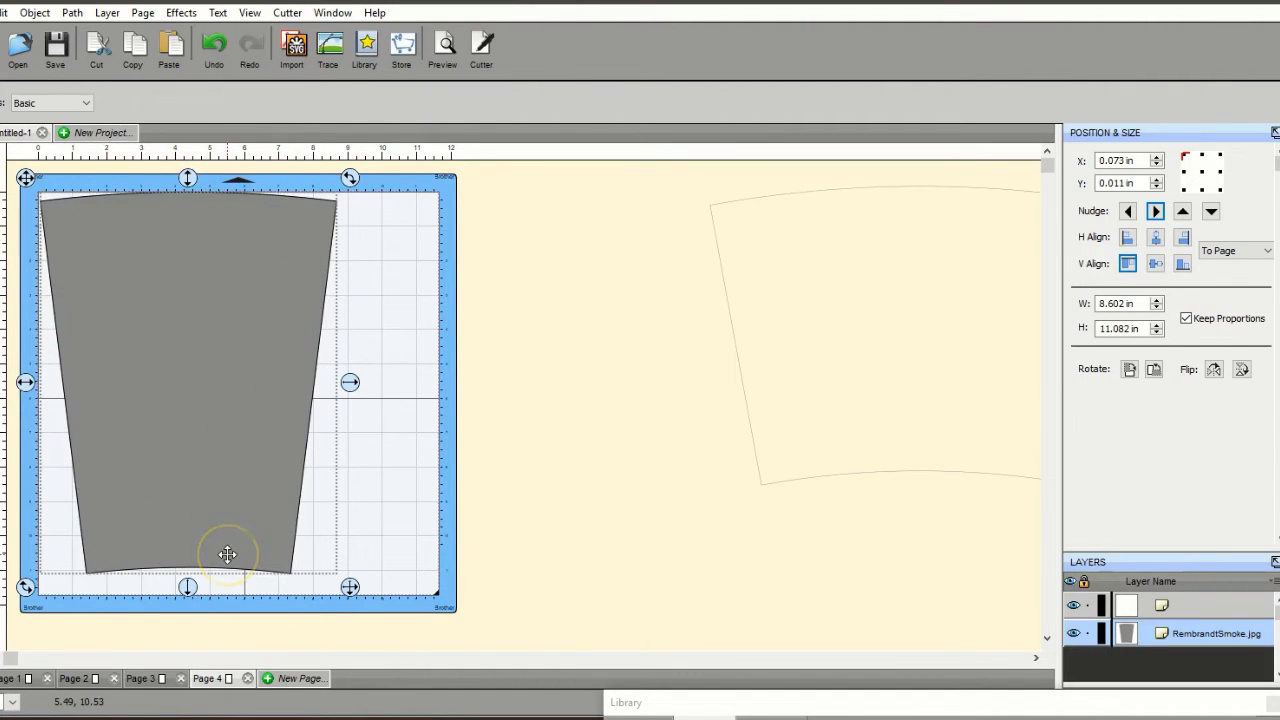
{"action": "left_click", "coordinate": [546, 512]}
{"action": "left_click", "coordinate": [737, 377]}
{"action": "left_click_drag", "start_coordinate": [741, 377], "coordinate": [417, 434]}
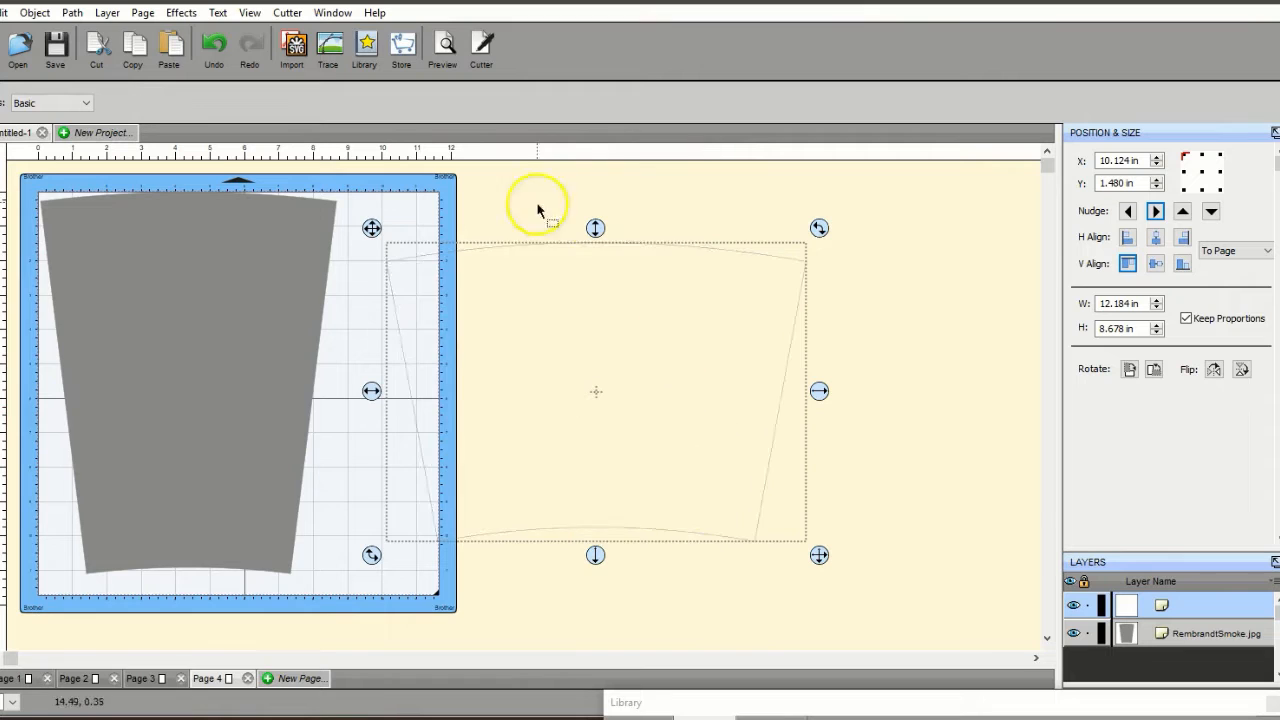
- Preview the cut lines of the wrapped image and template outline on the mat and close the preview
{"action": "left_click", "coordinate": [149, 386]}
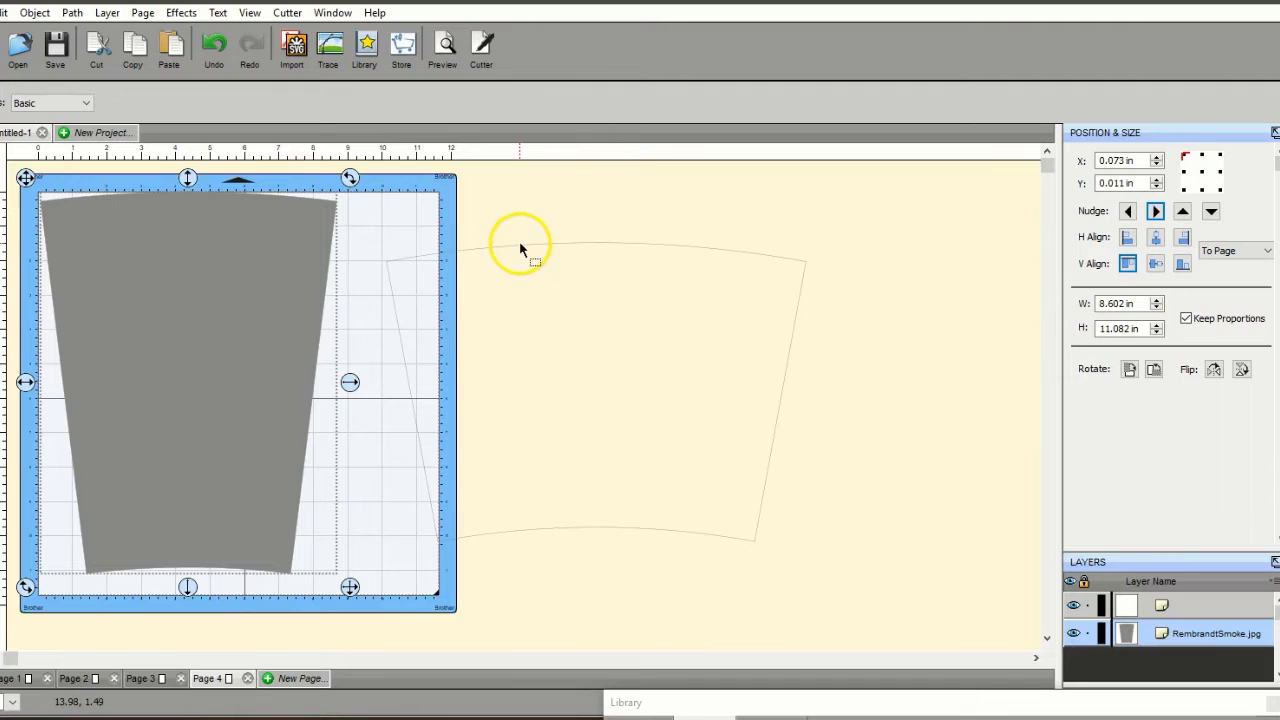
{"action": "left_click", "coordinate": [443, 44]}
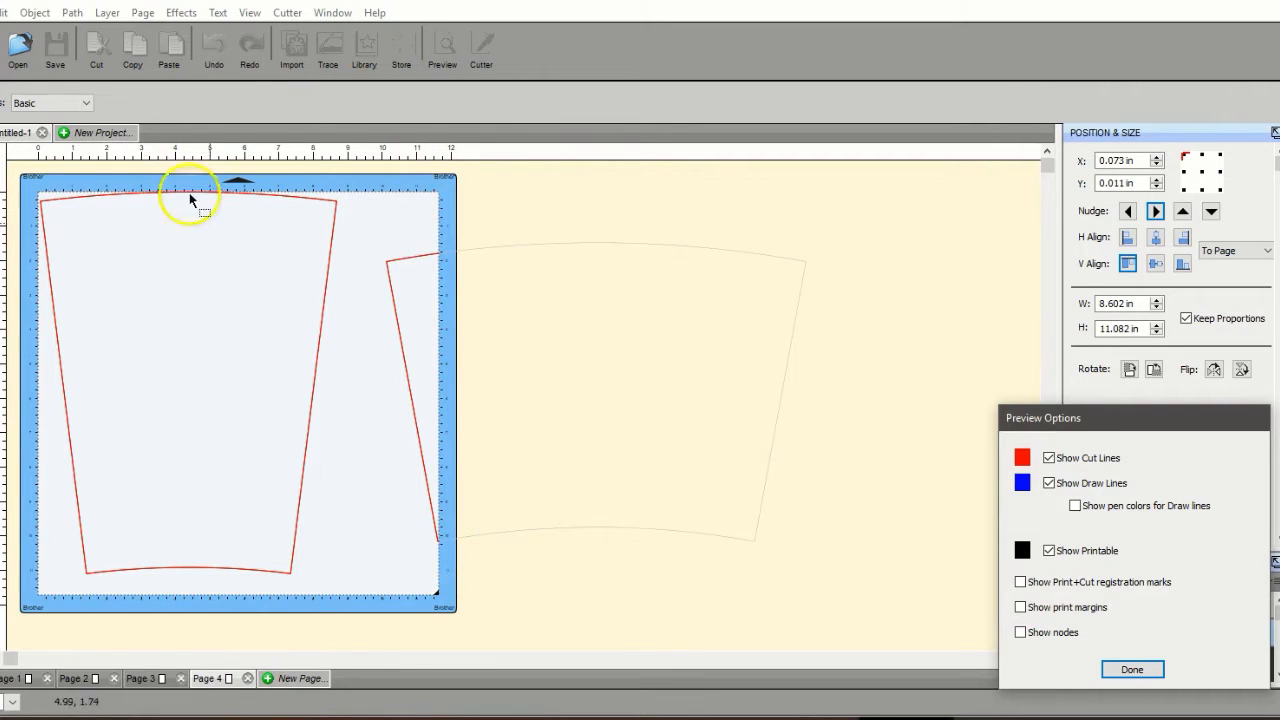
{"action": "left_click", "coordinate": [1133, 670]}
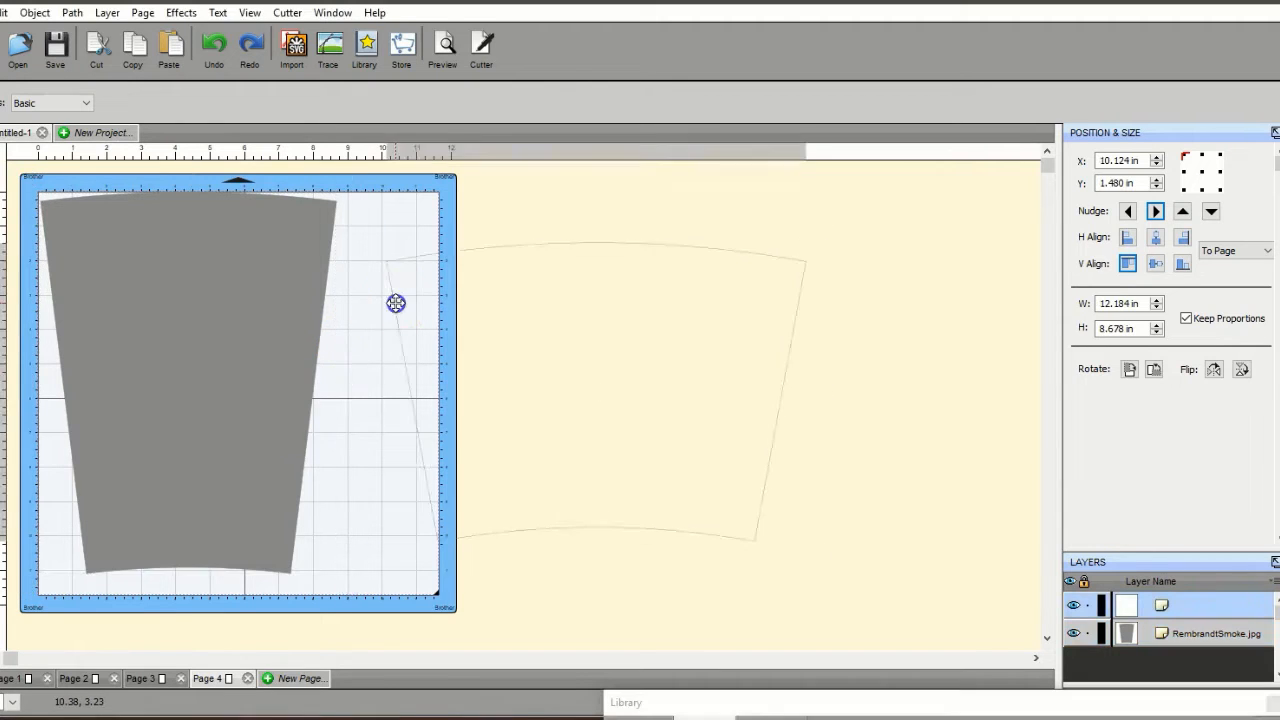
{"action": "left_click", "coordinate": [396, 302]}
{"action": "left_click", "coordinate": [214, 298]}
{"action": "left_click", "coordinate": [214, 300]}
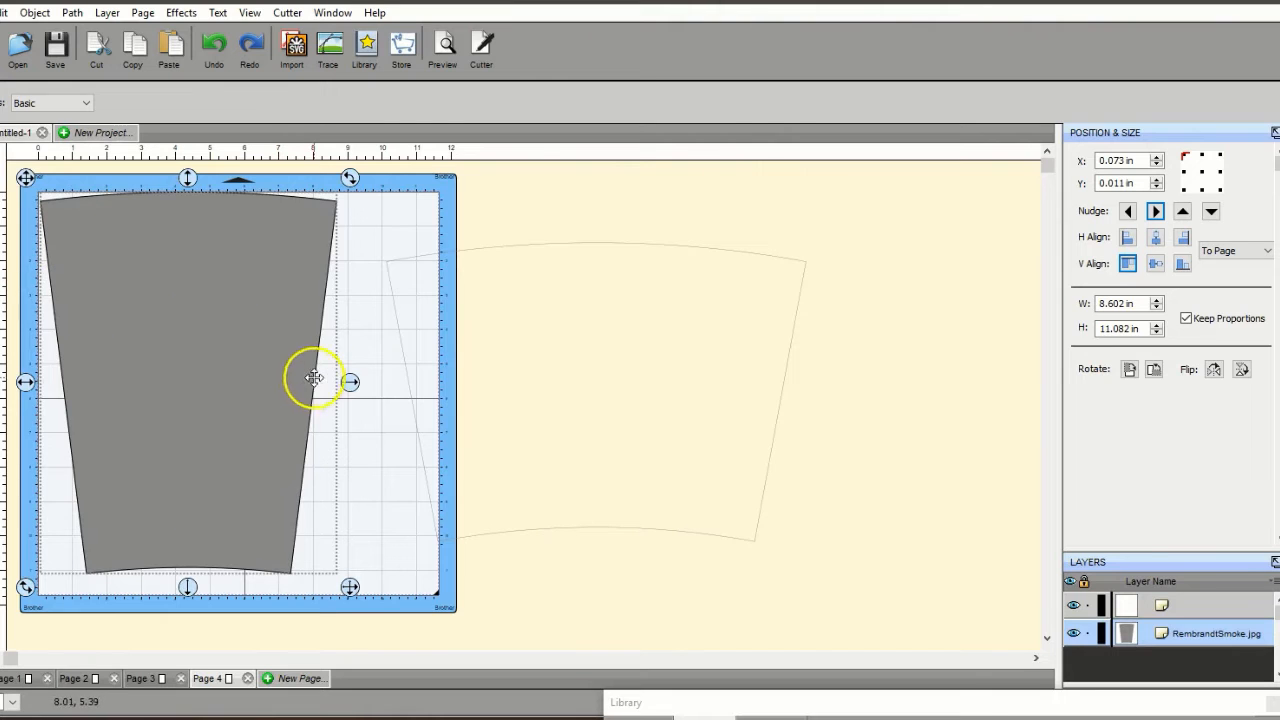
- Set the template outline's width to 11 in with proportions kept, and its height to 8.5 in with proportions unlocked
{"action": "left_click", "coordinate": [395, 320]}
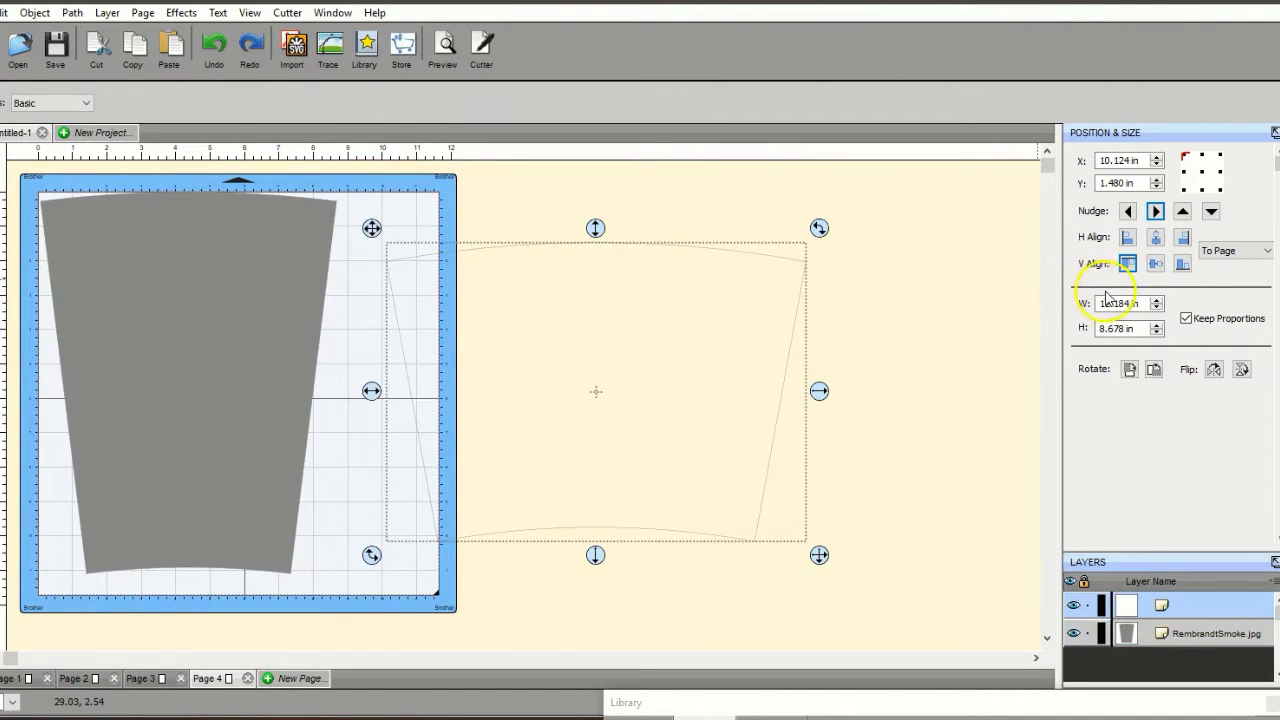
{"action": "double_click", "coordinate": [1128, 303]}
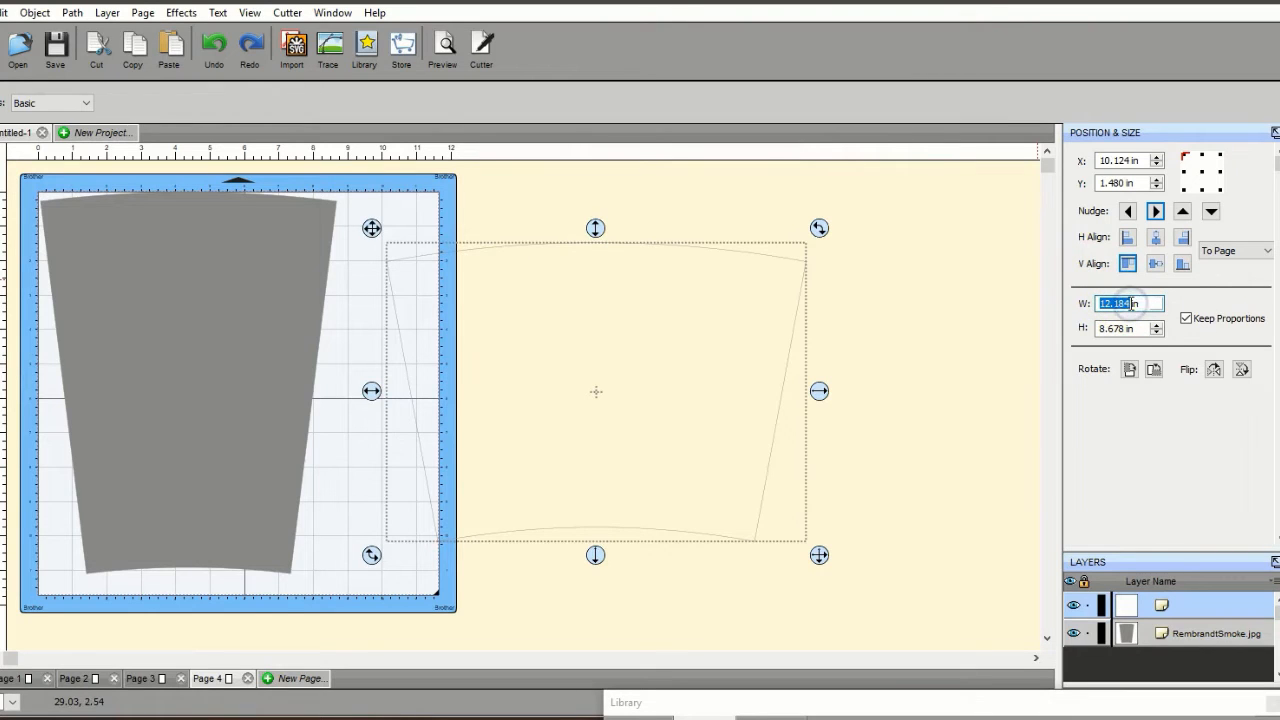
{"action": "key", "text": "Tab"}
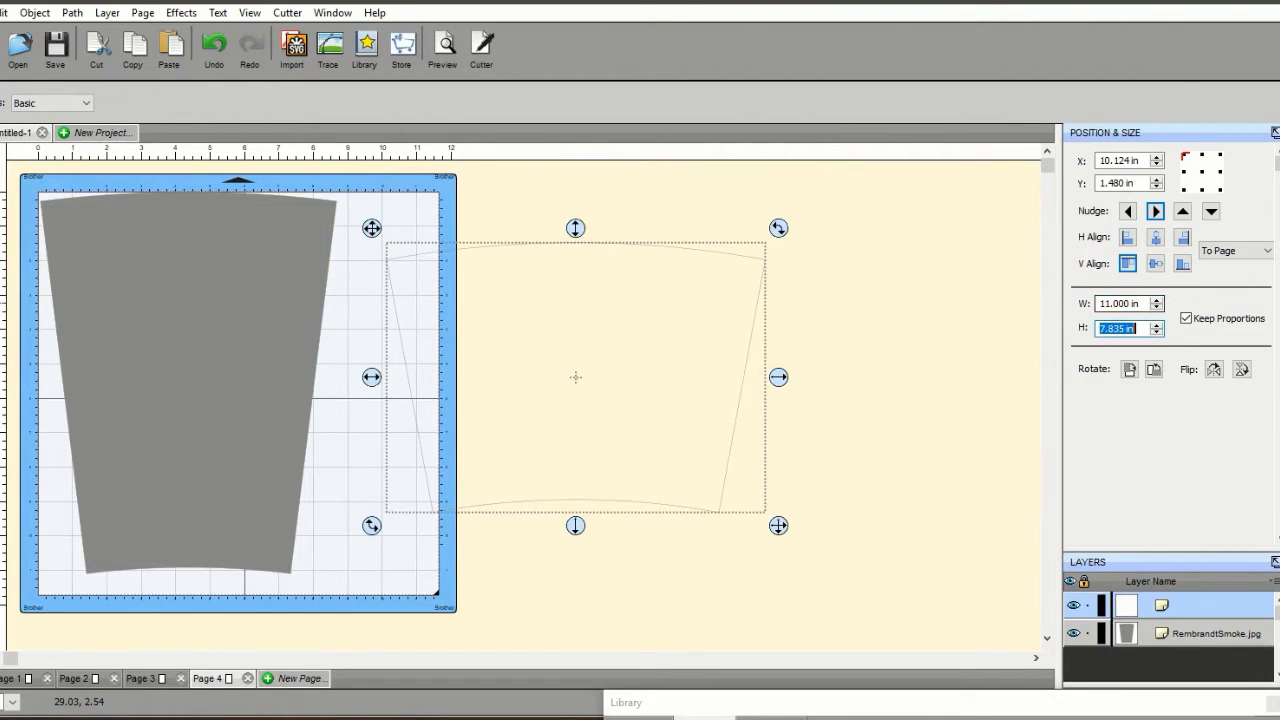
{"action": "left_click", "coordinate": [1186, 318]}
{"action": "left_click", "coordinate": [1128, 328]}
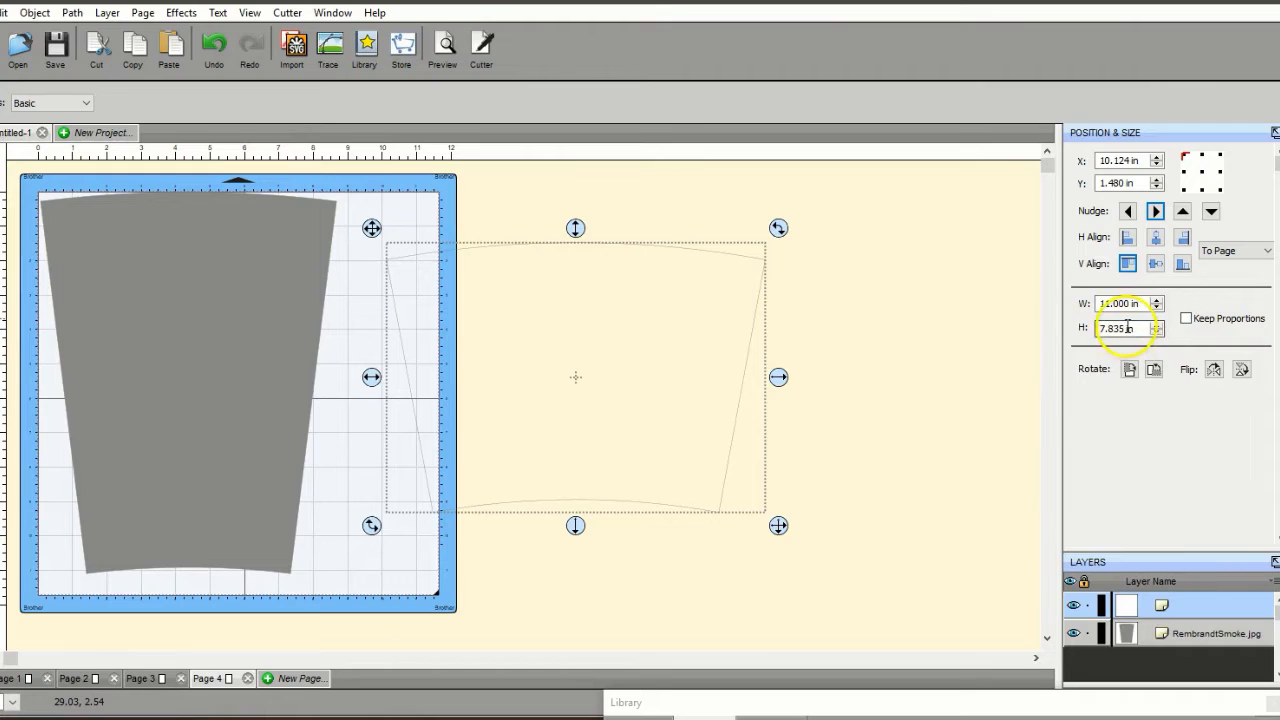
{"action": "double_click", "coordinate": [1125, 328]}
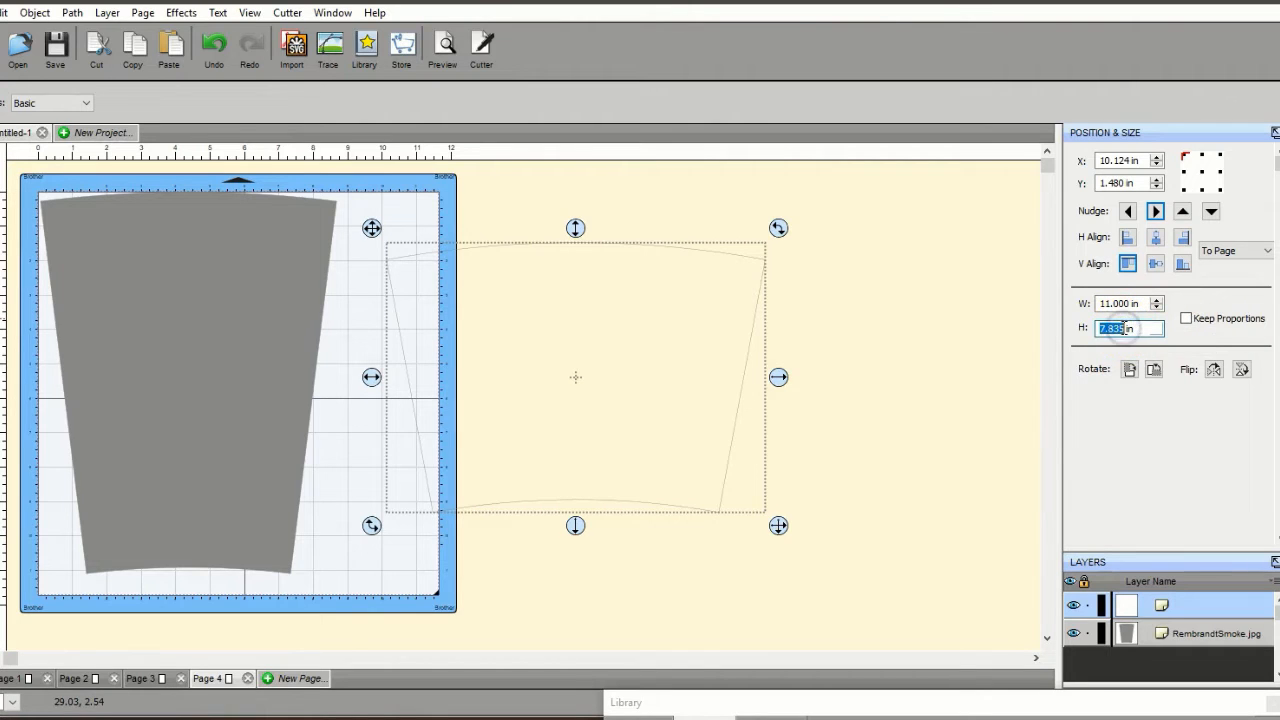
{"action": "type", "text": "8.5"}
{"action": "key", "text": "Return"}
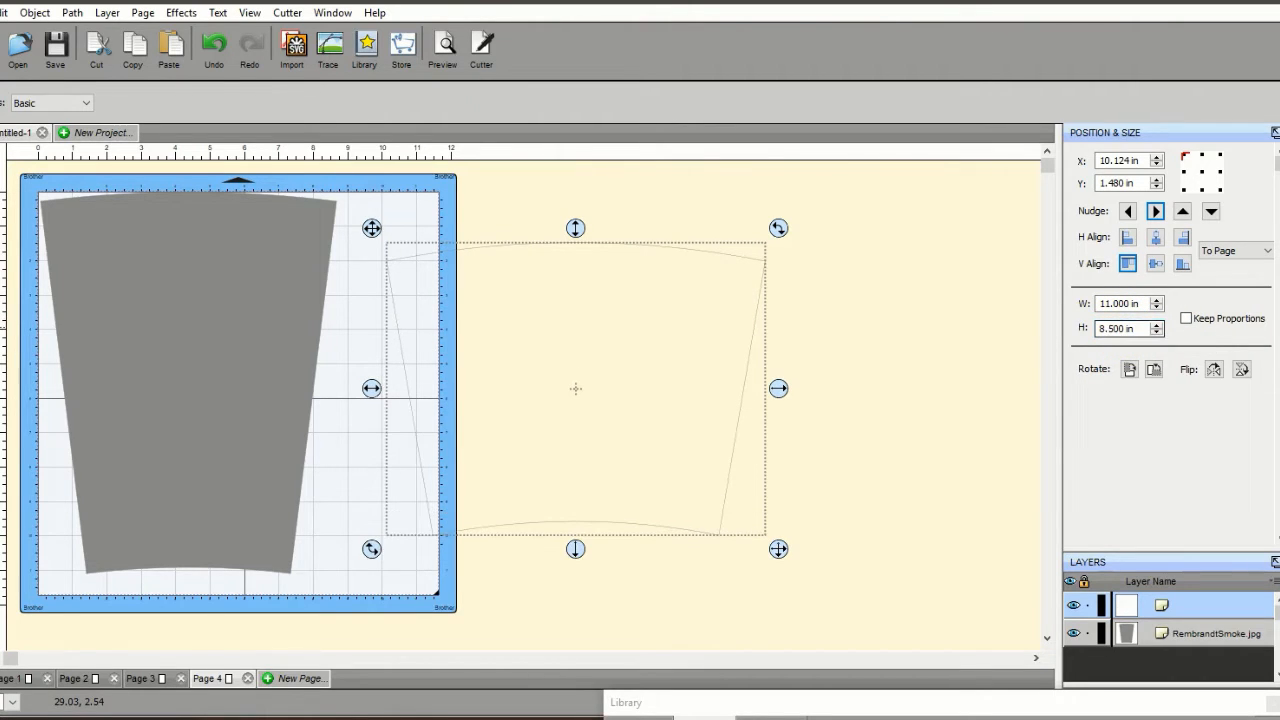
- Rotate the template outline 90 degrees clockwise and compare it over the wrapped image, leaving it beside the image
{"action": "left_click_drag", "start_coordinate": [737, 337], "coordinate": [705, 364]}
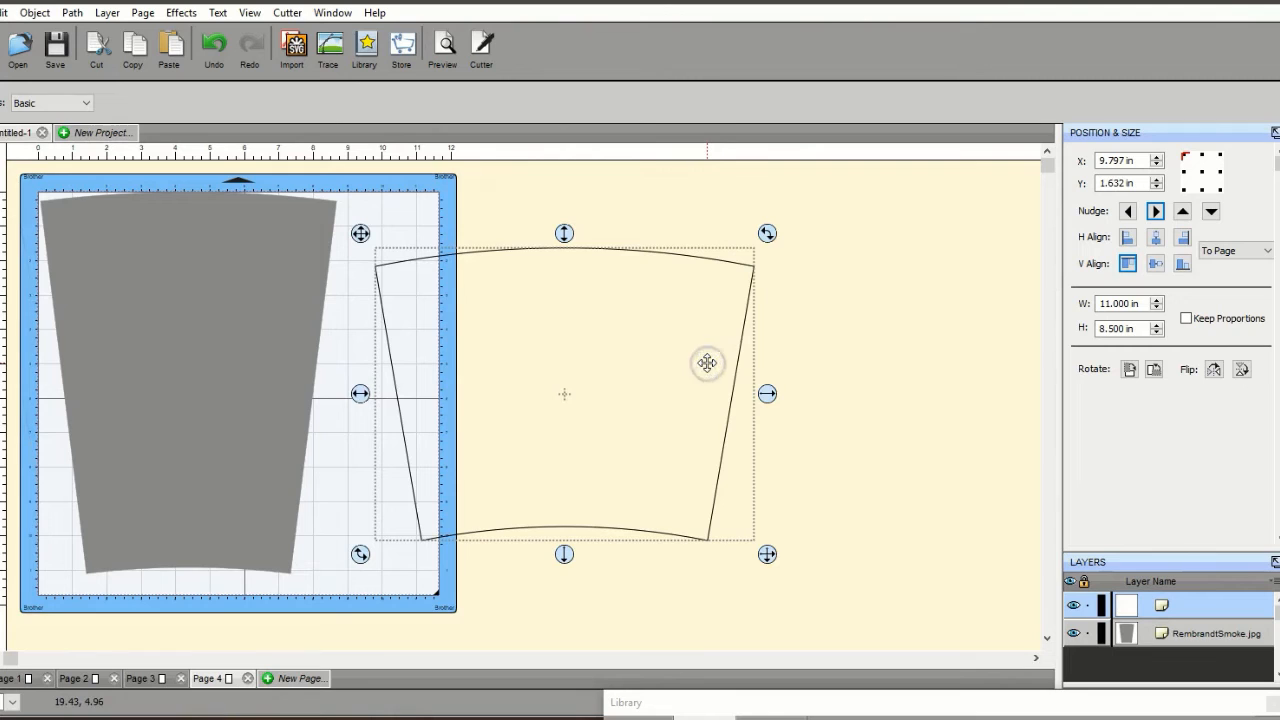
{"action": "left_click", "coordinate": [1130, 370]}
{"action": "left_click", "coordinate": [581, 407]}
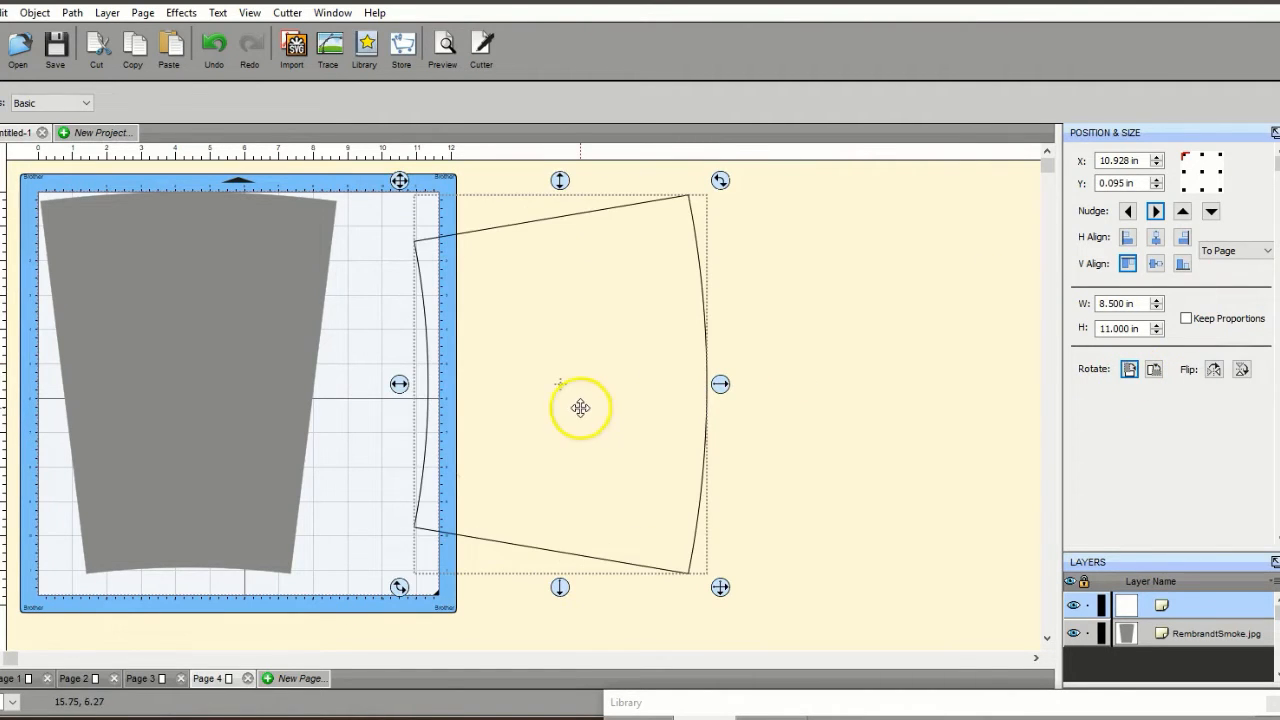
{"action": "left_click_drag", "start_coordinate": [581, 407], "coordinate": [206, 403]}
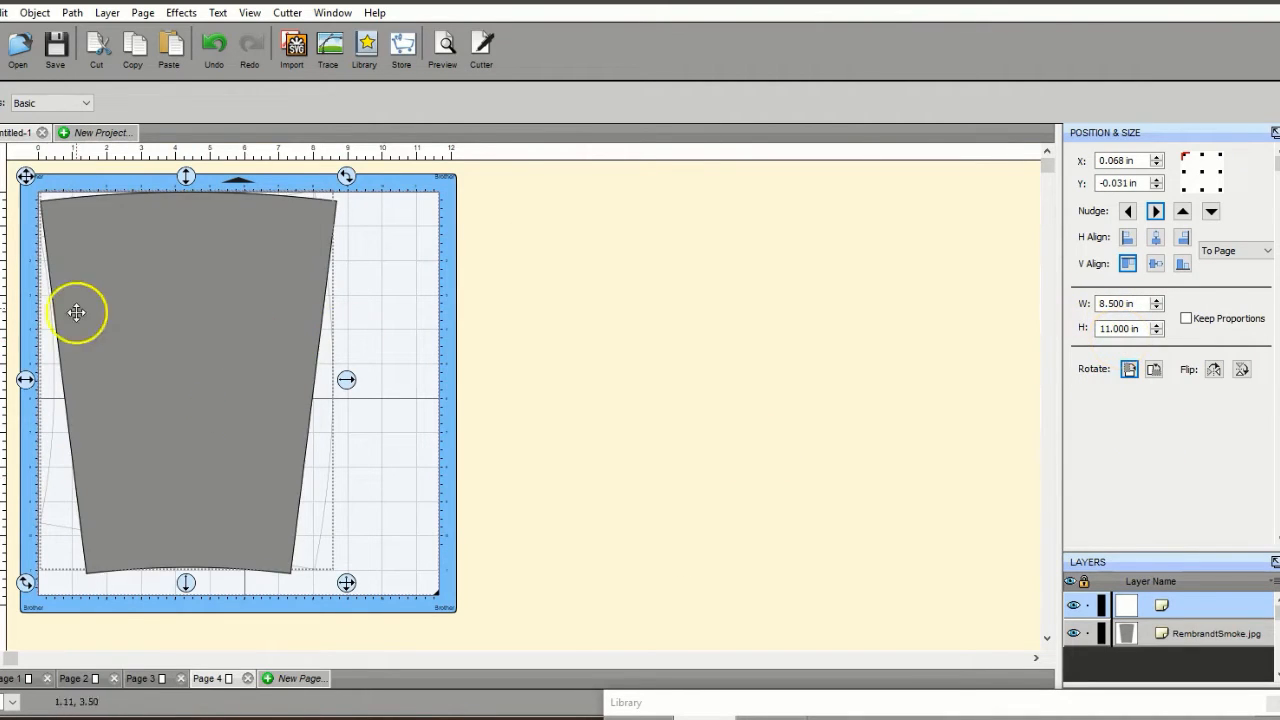
{"action": "left_click_drag", "start_coordinate": [25, 380], "coordinate": [414, 324]}
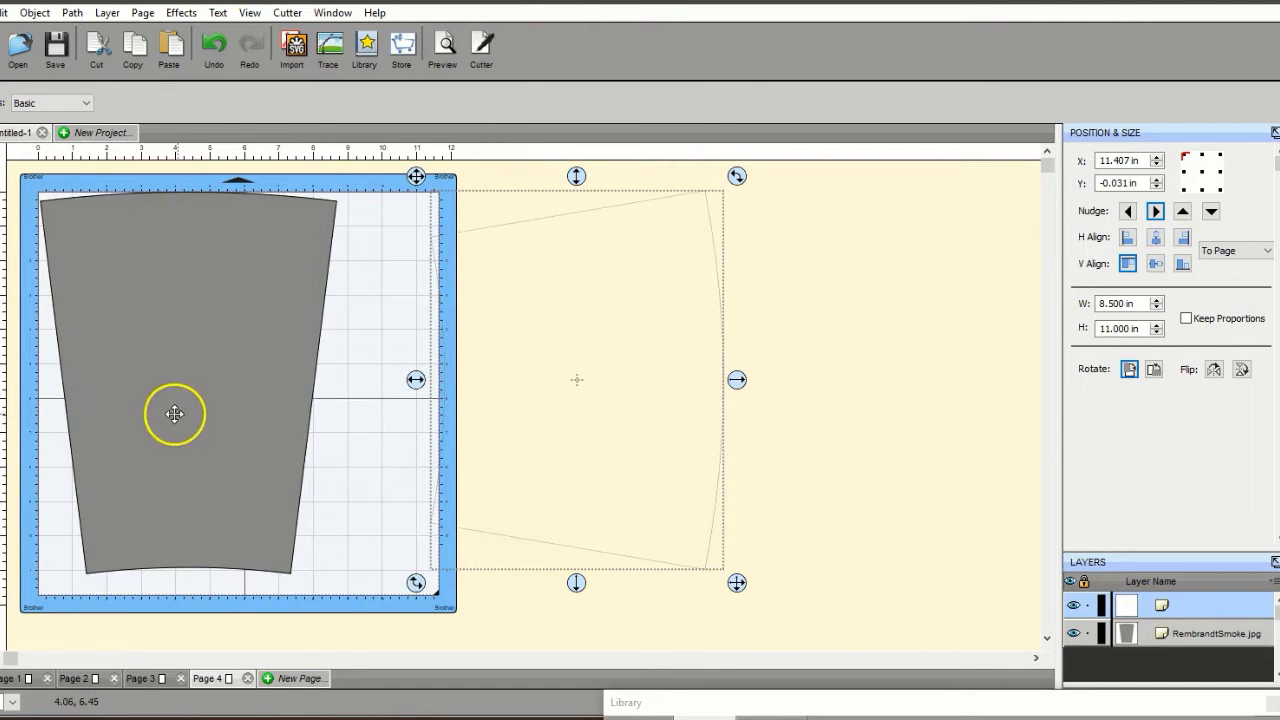
- Copy the template outline onto a new page and position it along the left side of the mat
{"action": "right_click", "coordinate": [622, 425]}
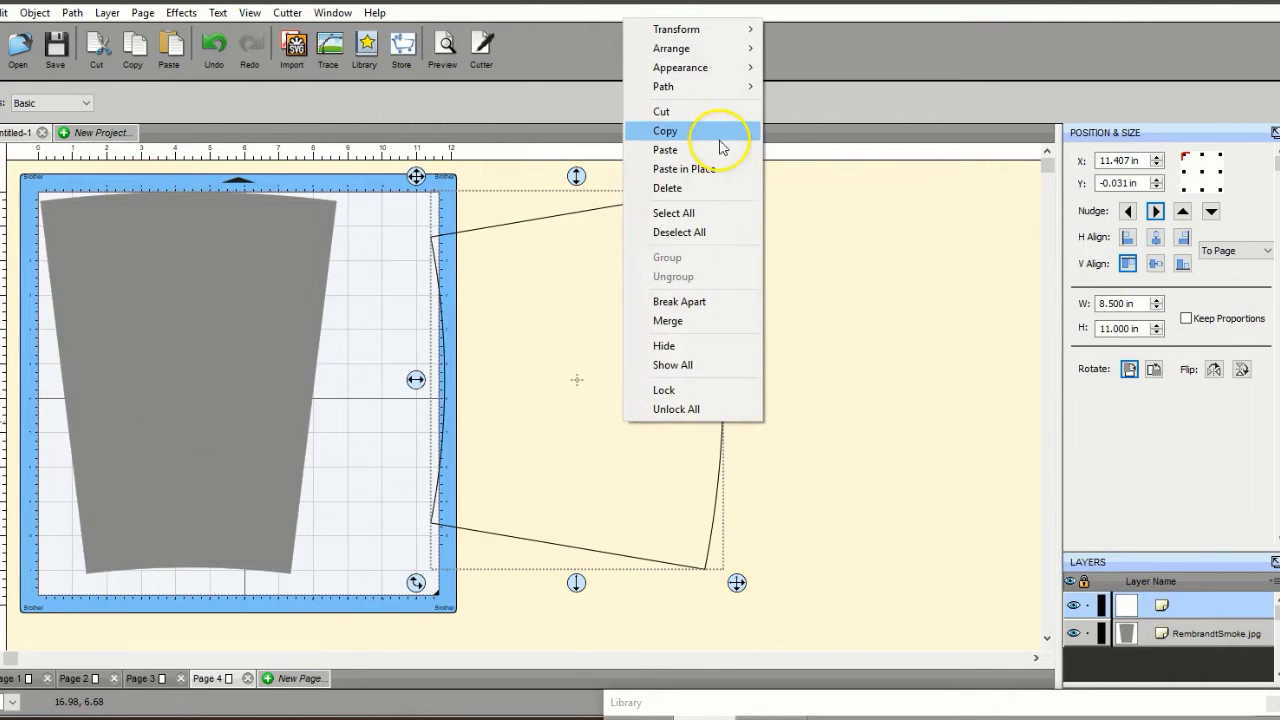
{"action": "left_click", "coordinate": [665, 131]}
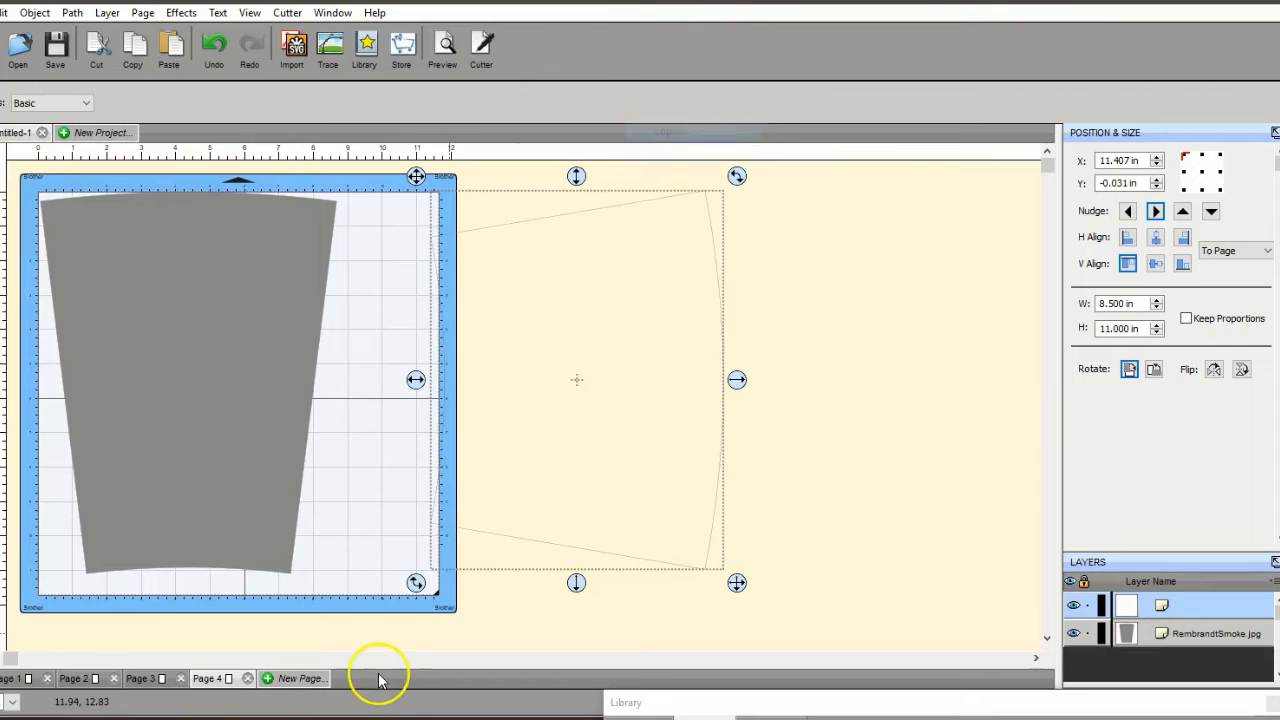
{"action": "left_click", "coordinate": [298, 678]}
{"action": "left_click", "coordinate": [719, 393]}
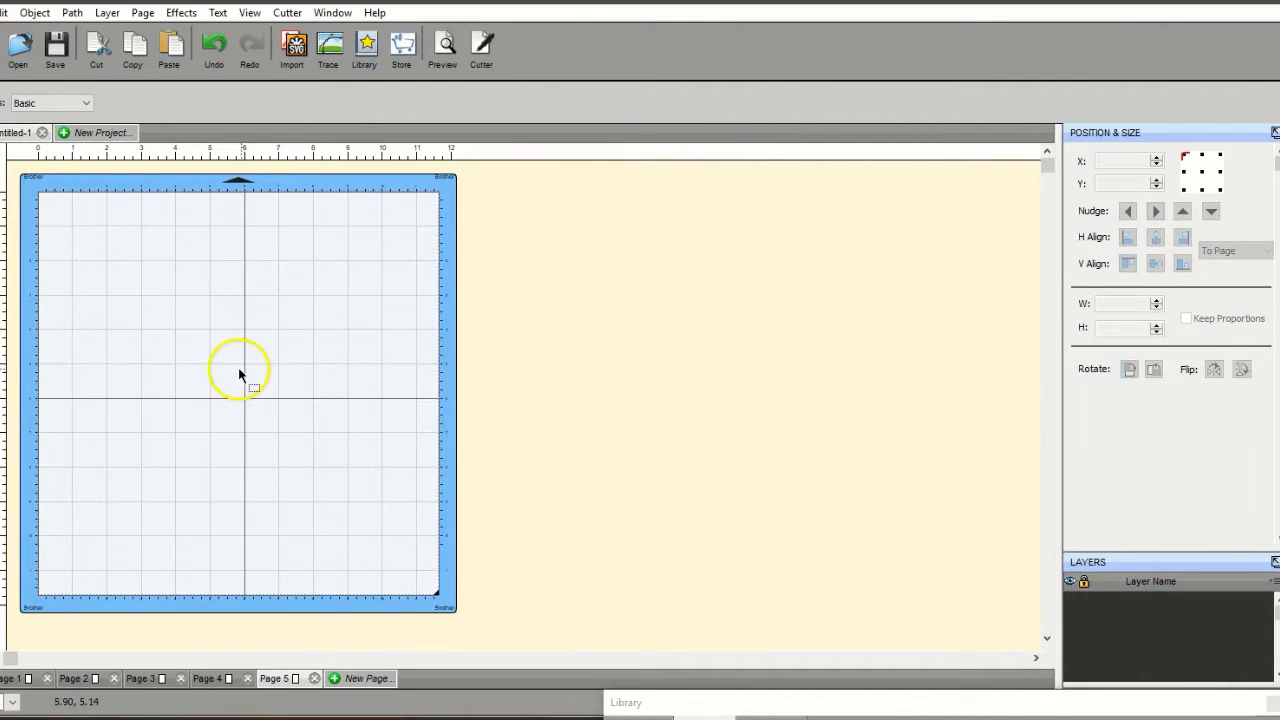
{"action": "right_click", "coordinate": [243, 372]}
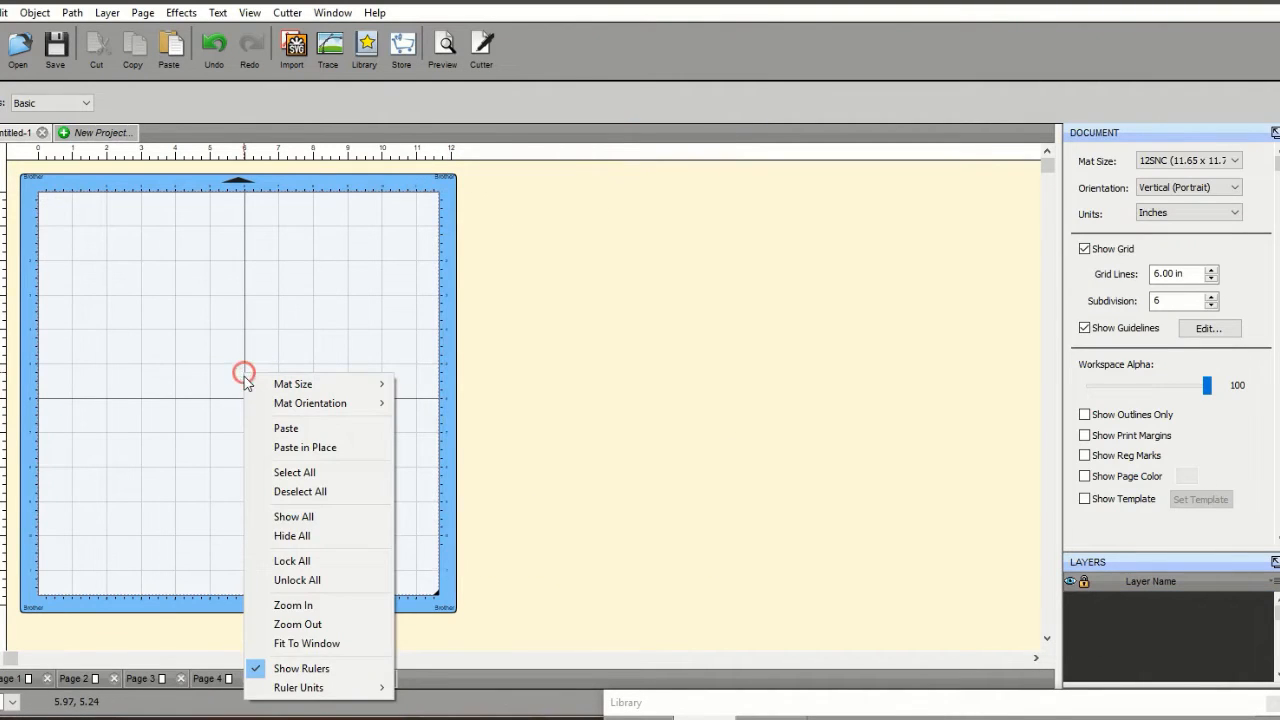
{"action": "left_click", "coordinate": [292, 428]}
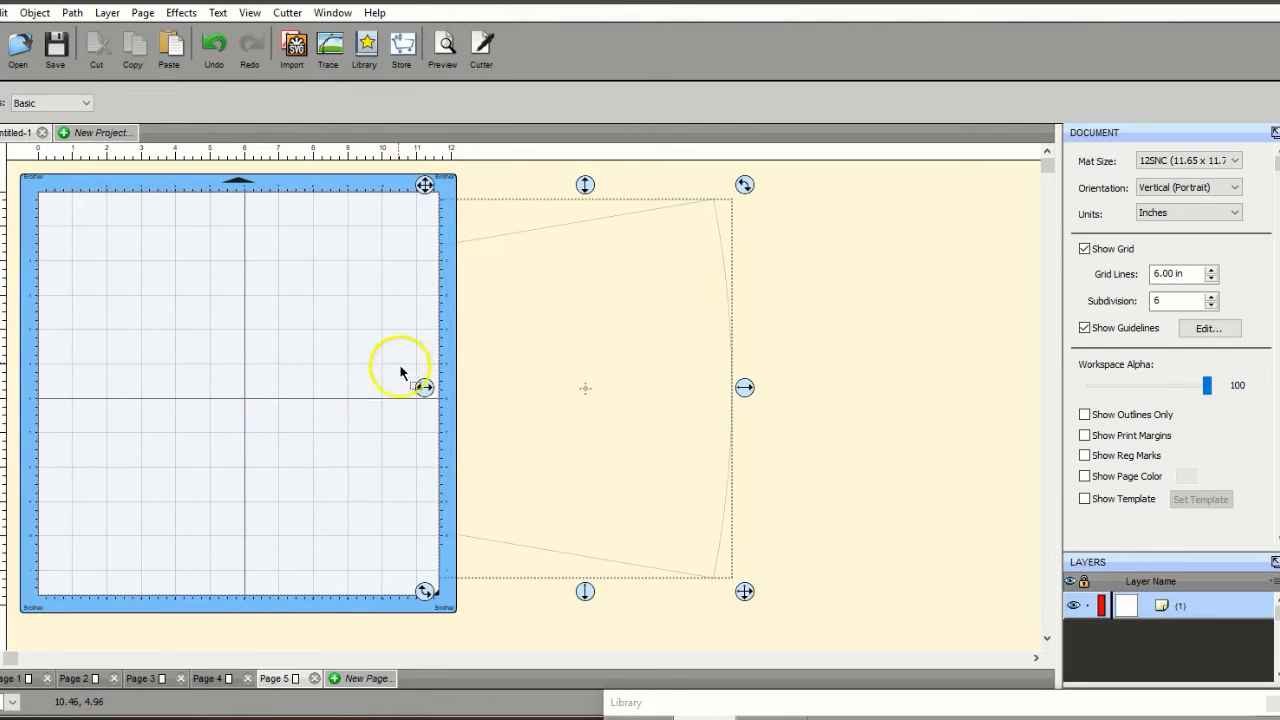
{"action": "left_click_drag", "start_coordinate": [425, 387], "coordinate": [31, 370]}
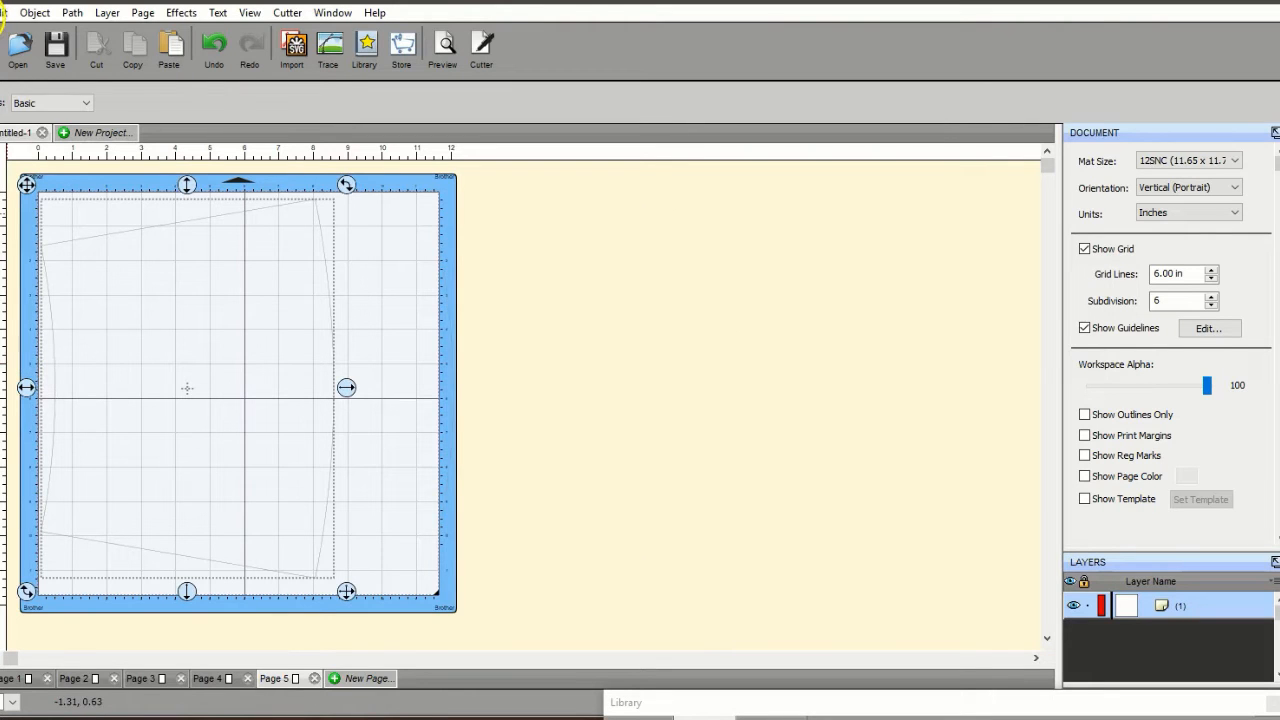
- Export the template outline to the USB drive (F:) as a ScanNCut FCM file named 8.5x11wrapp
{"action": "left_click", "coordinate": [3, 13]}
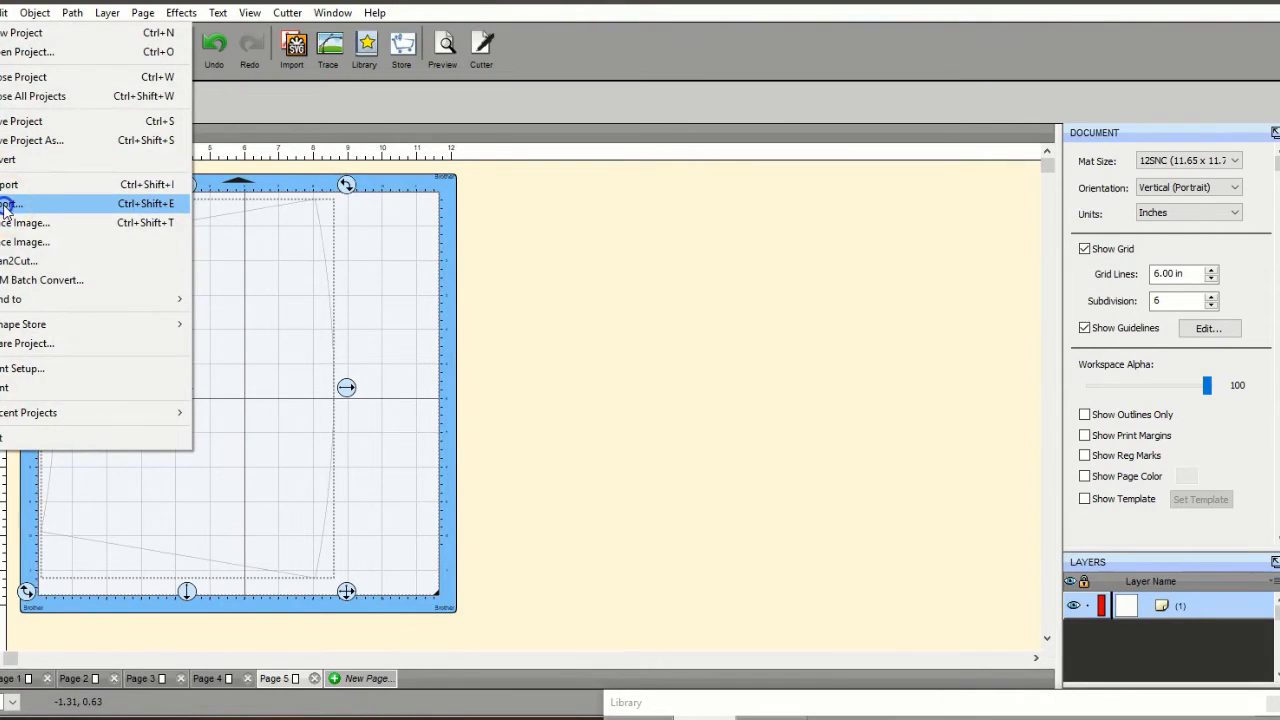
{"action": "left_click", "coordinate": [5, 204]}
{"action": "left_click", "coordinate": [267, 62]}
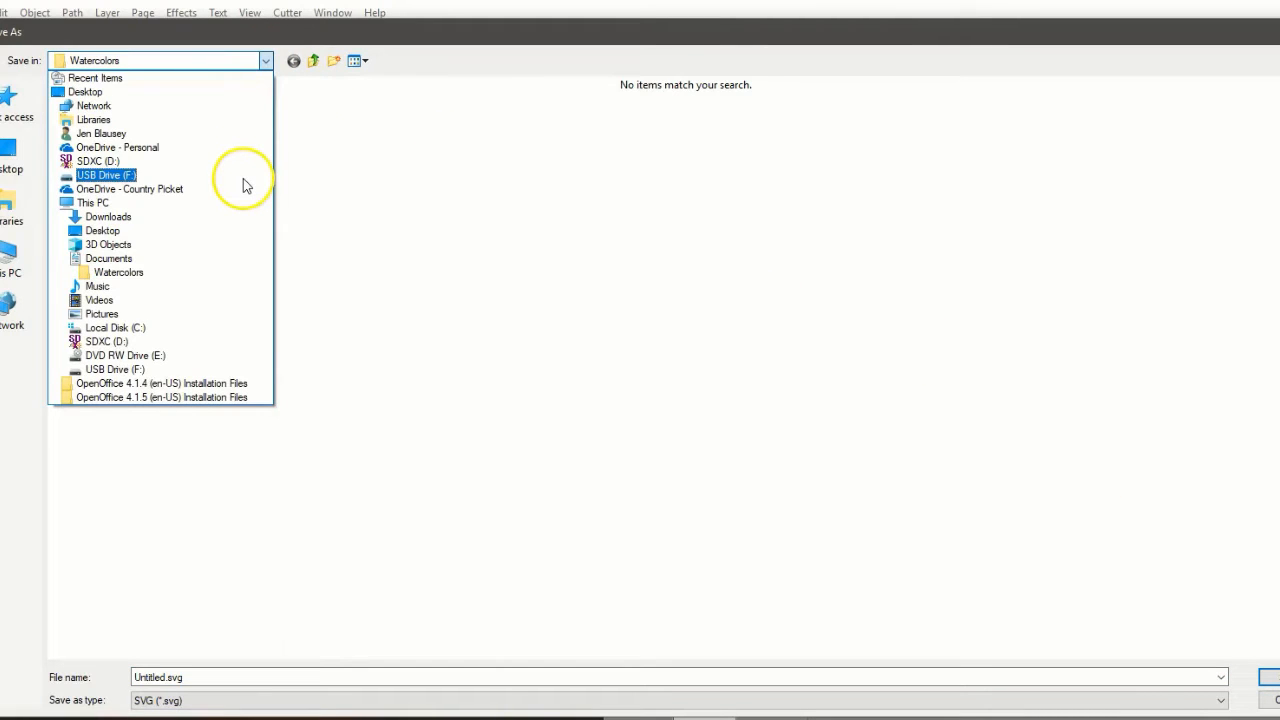
{"action": "left_click", "coordinate": [243, 178]}
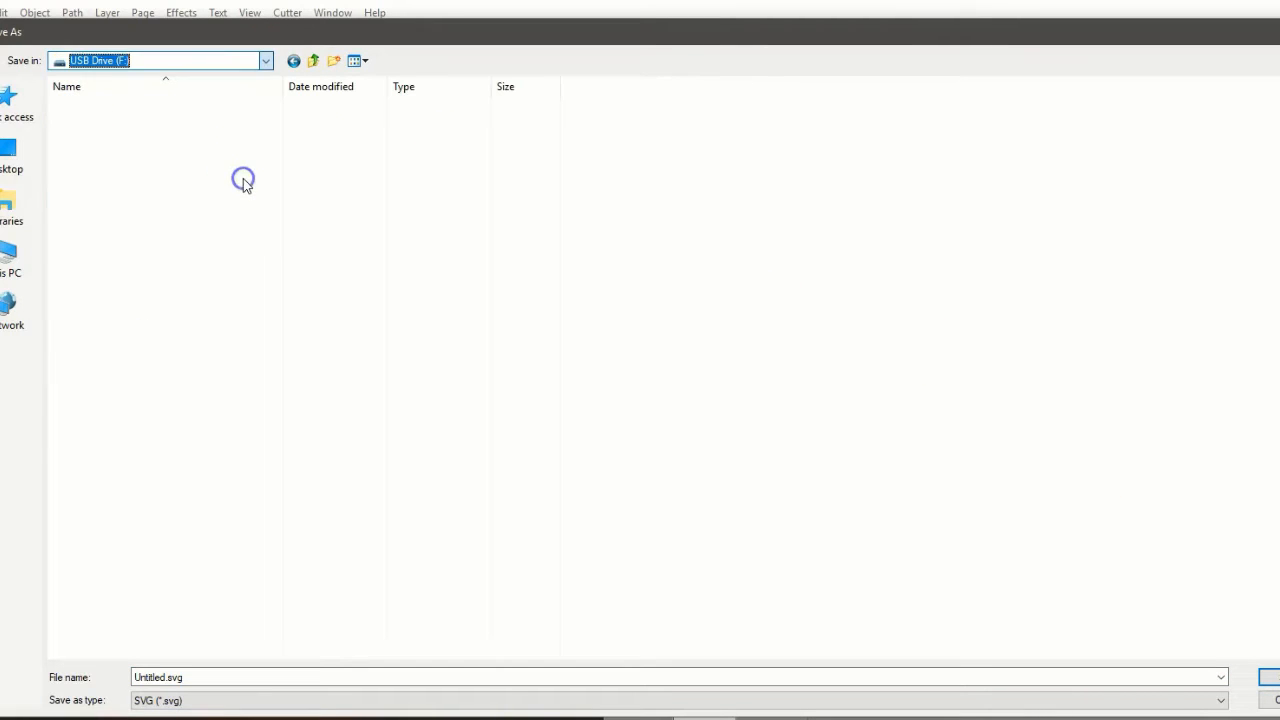
{"action": "left_click", "coordinate": [200, 700]}
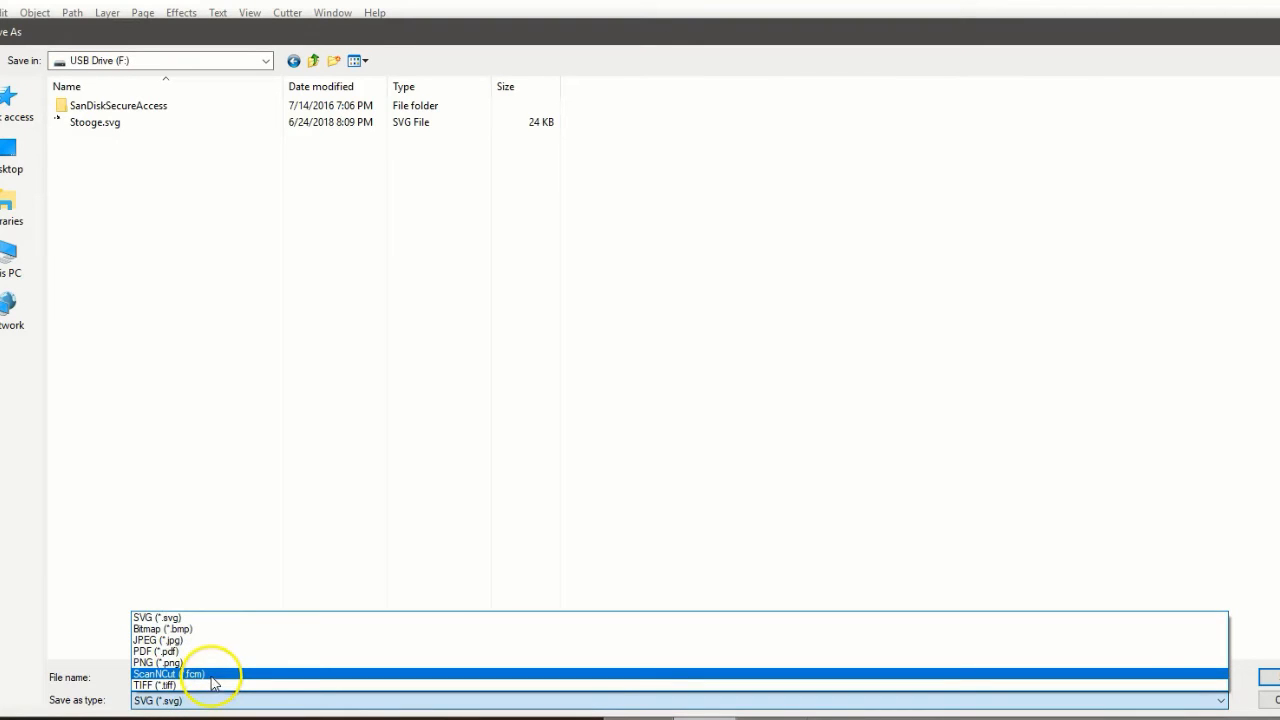
{"action": "left_click", "coordinate": [212, 675]}
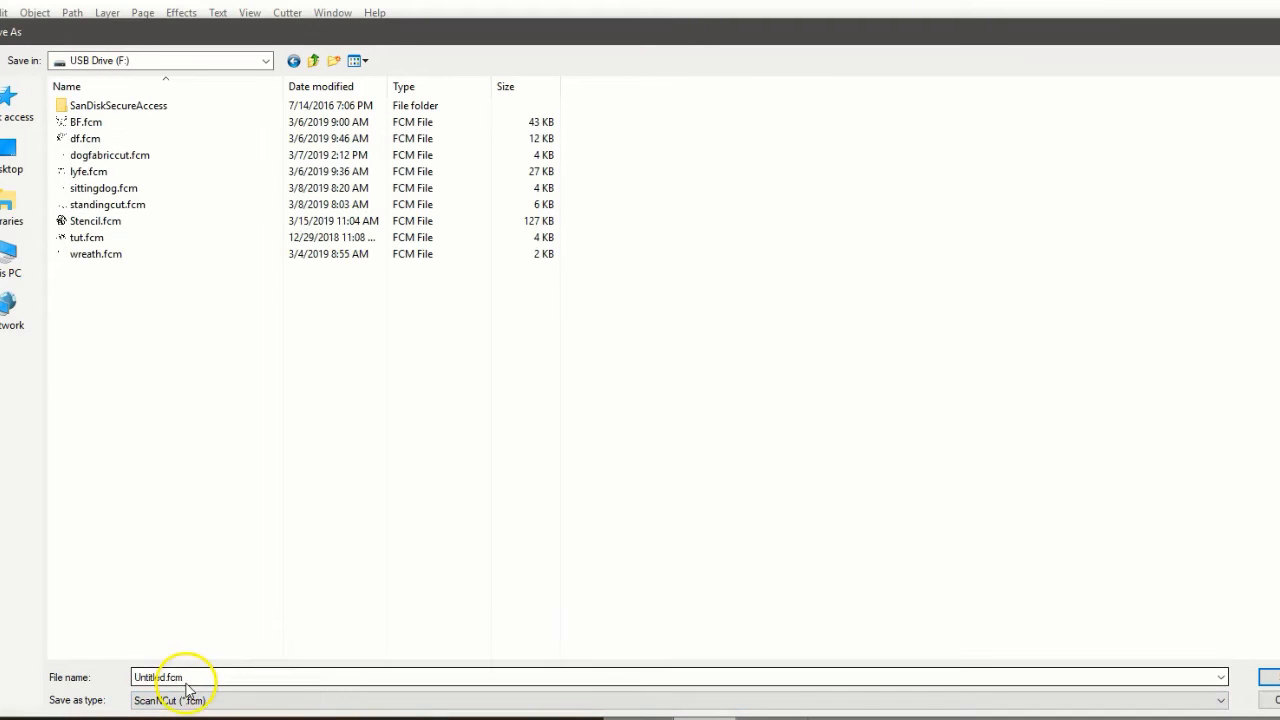
{"action": "double_click", "coordinate": [186, 677]}
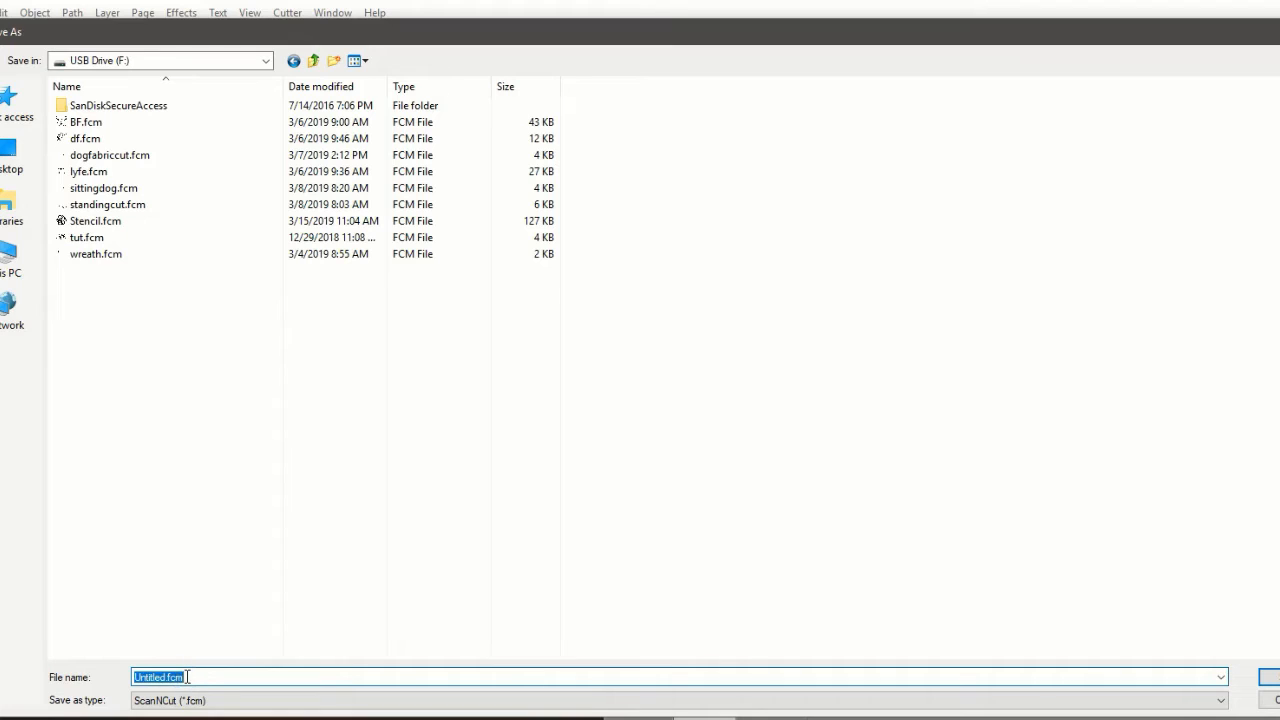
{"action": "type", "text": "8.5x11wrapp"}
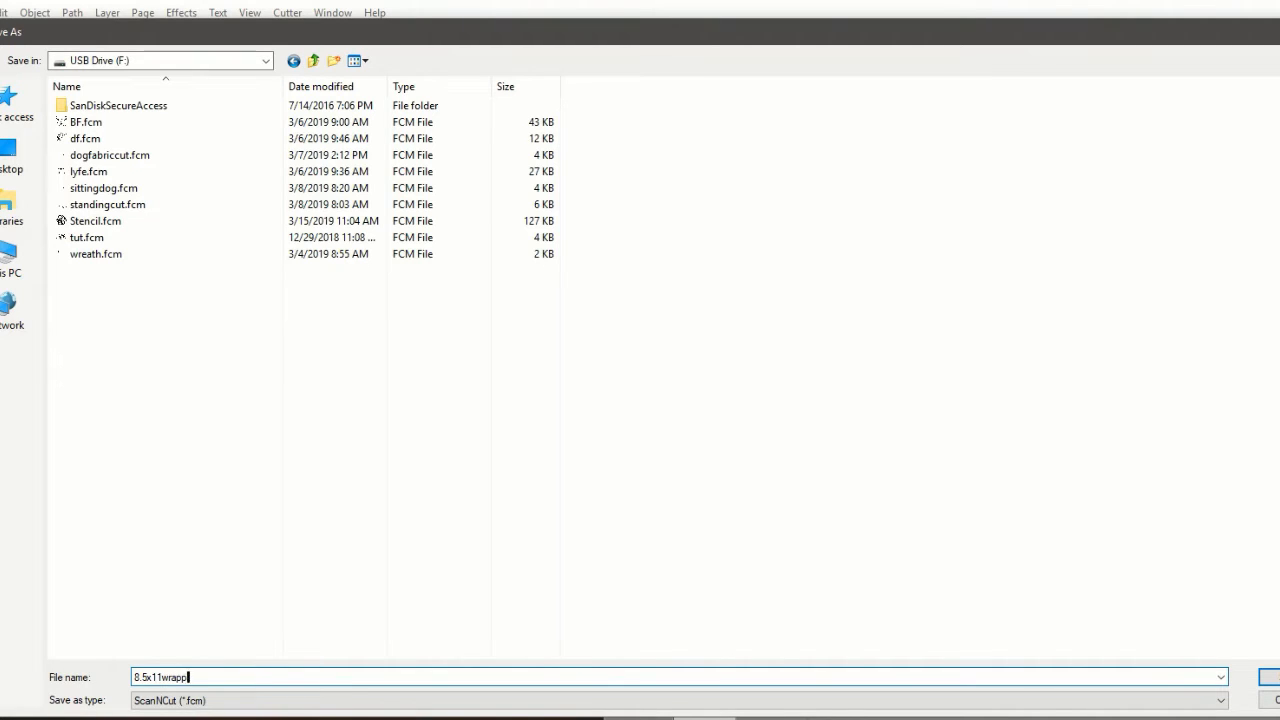
{"action": "key", "text": "Return"}
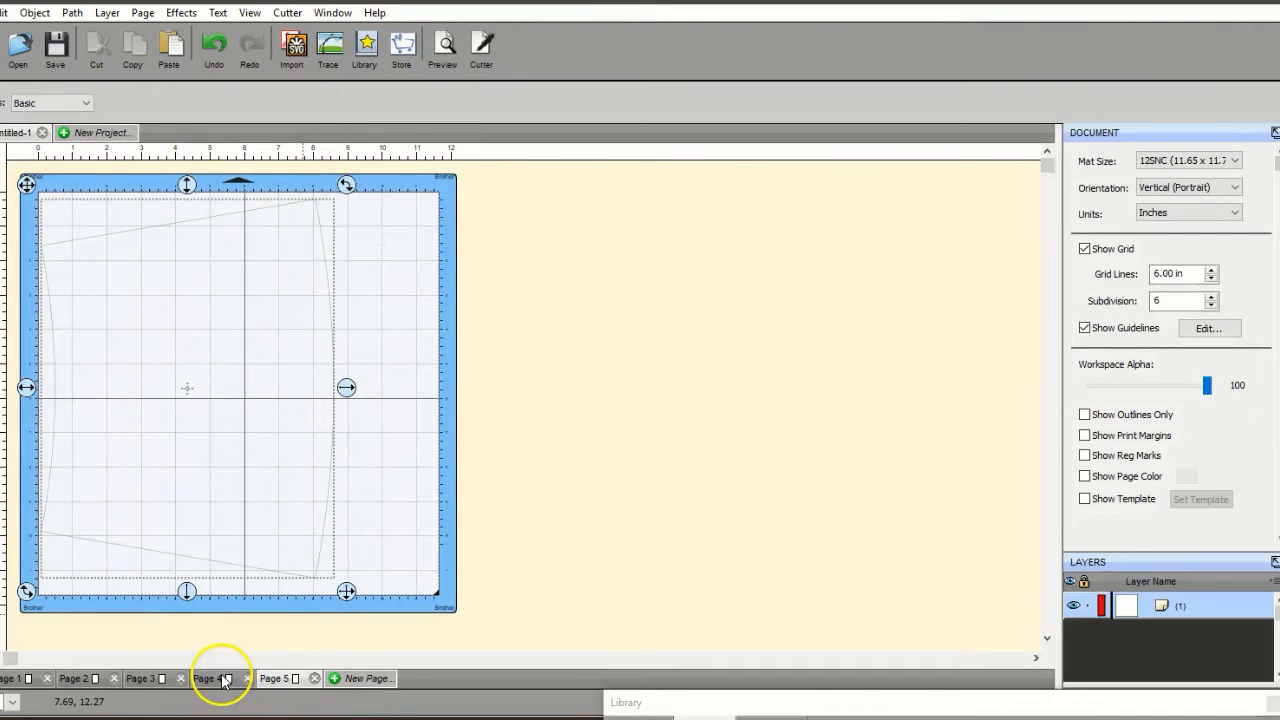
- Delete the template outline beside the grey wrap shape on Page 4
{"action": "left_click", "coordinate": [222, 680]}
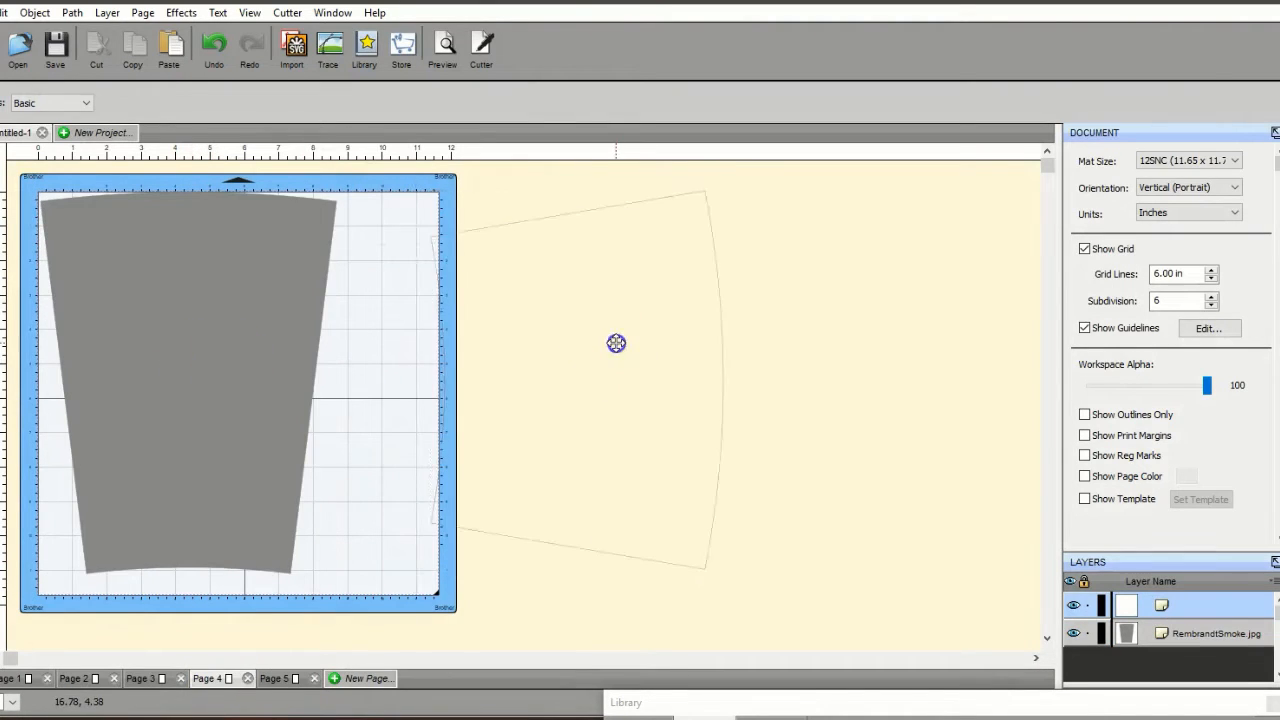
{"action": "key", "text": "Delete"}
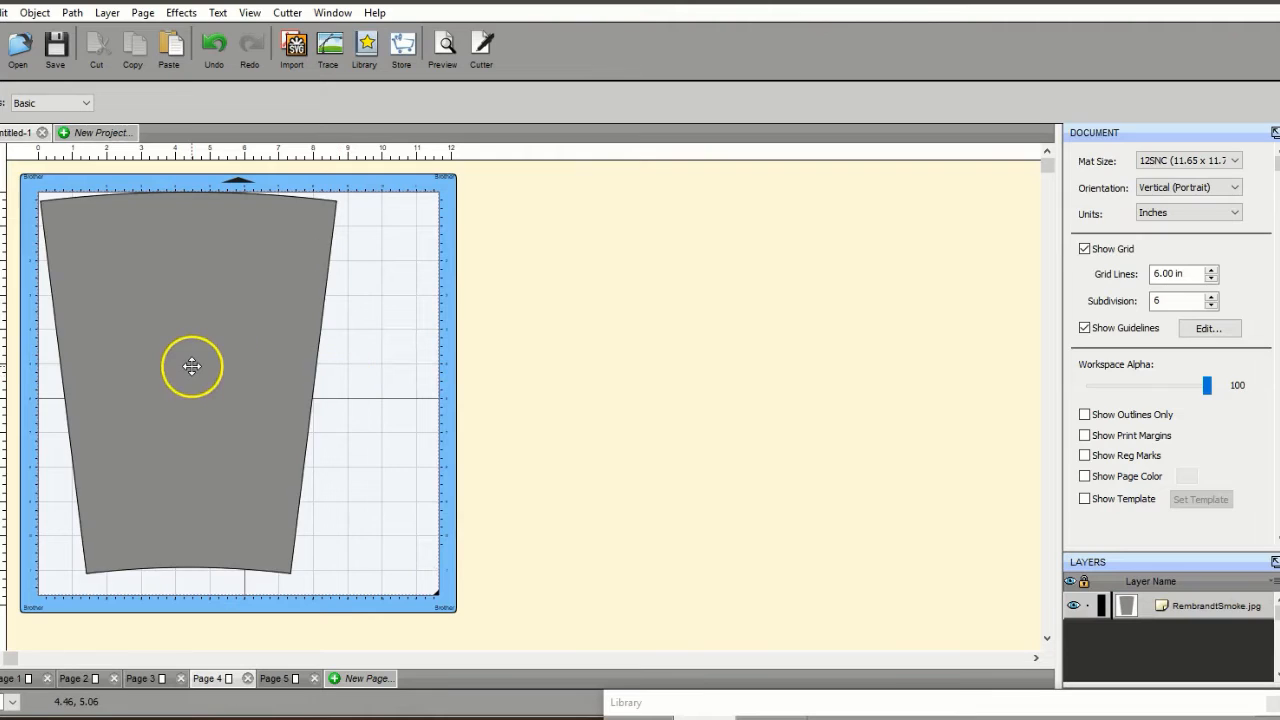
- Fill the grey wrap shape with the RembrandtSmoke.jpg image as a pattern 8.5 in wide and 11 in high
{"action": "left_click", "coordinate": [192, 366]}
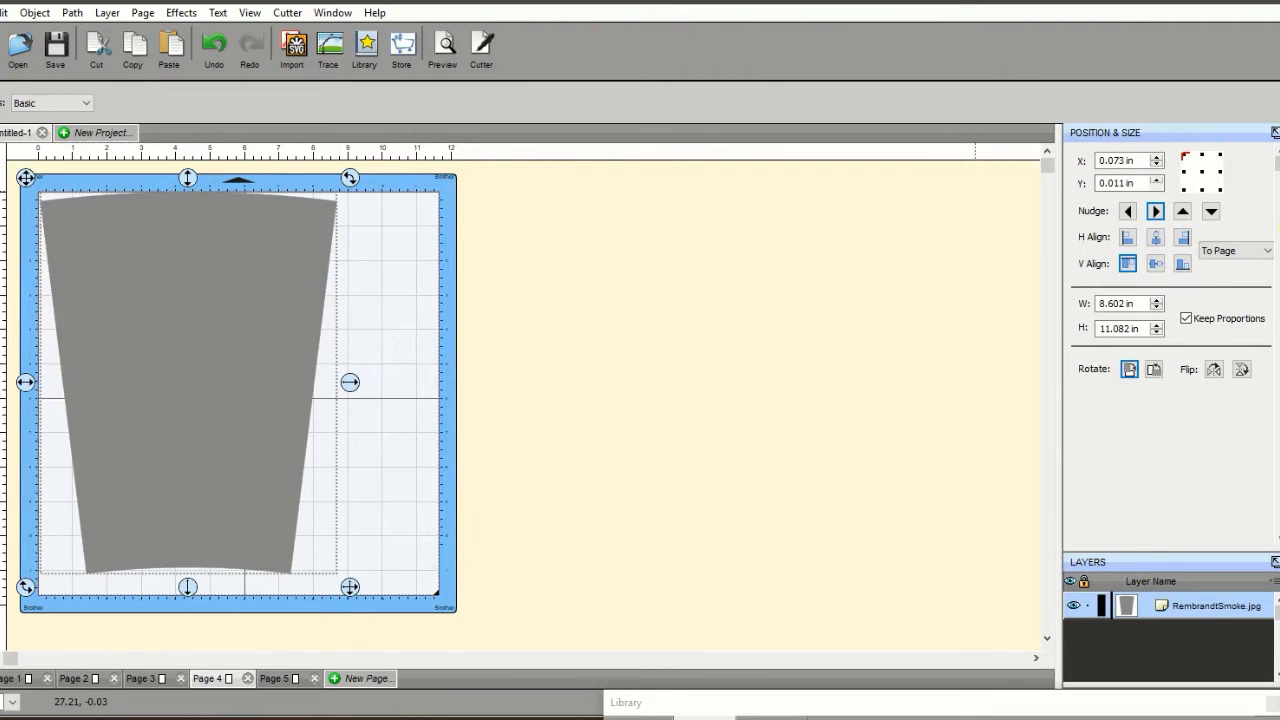
{"action": "left_click", "coordinate": [1278, 190]}
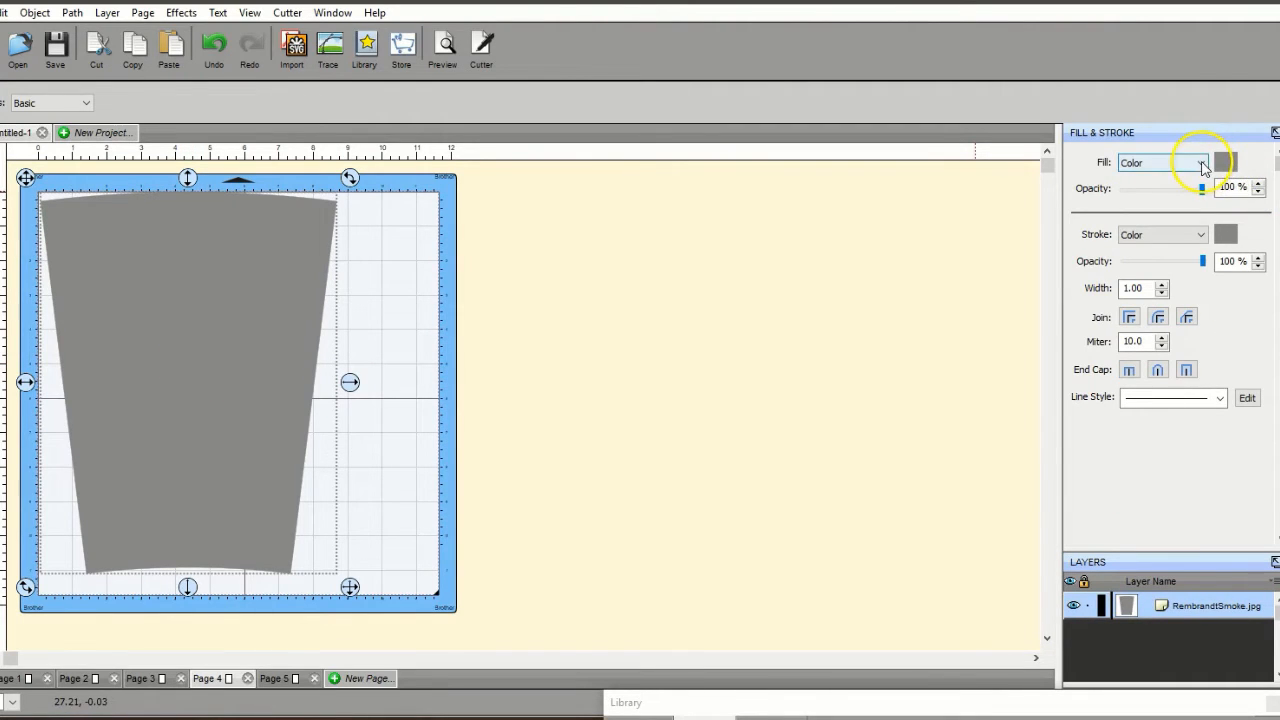
{"action": "left_click", "coordinate": [1202, 164]}
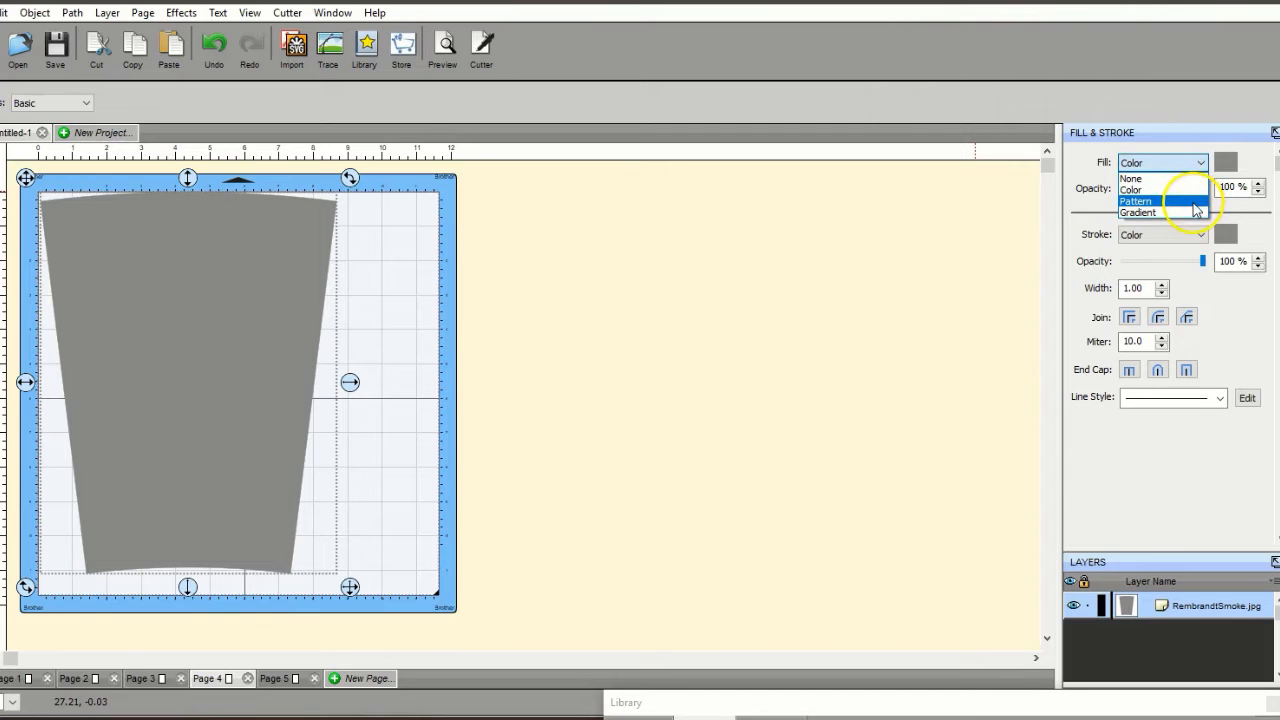
{"action": "left_click", "coordinate": [1194, 202]}
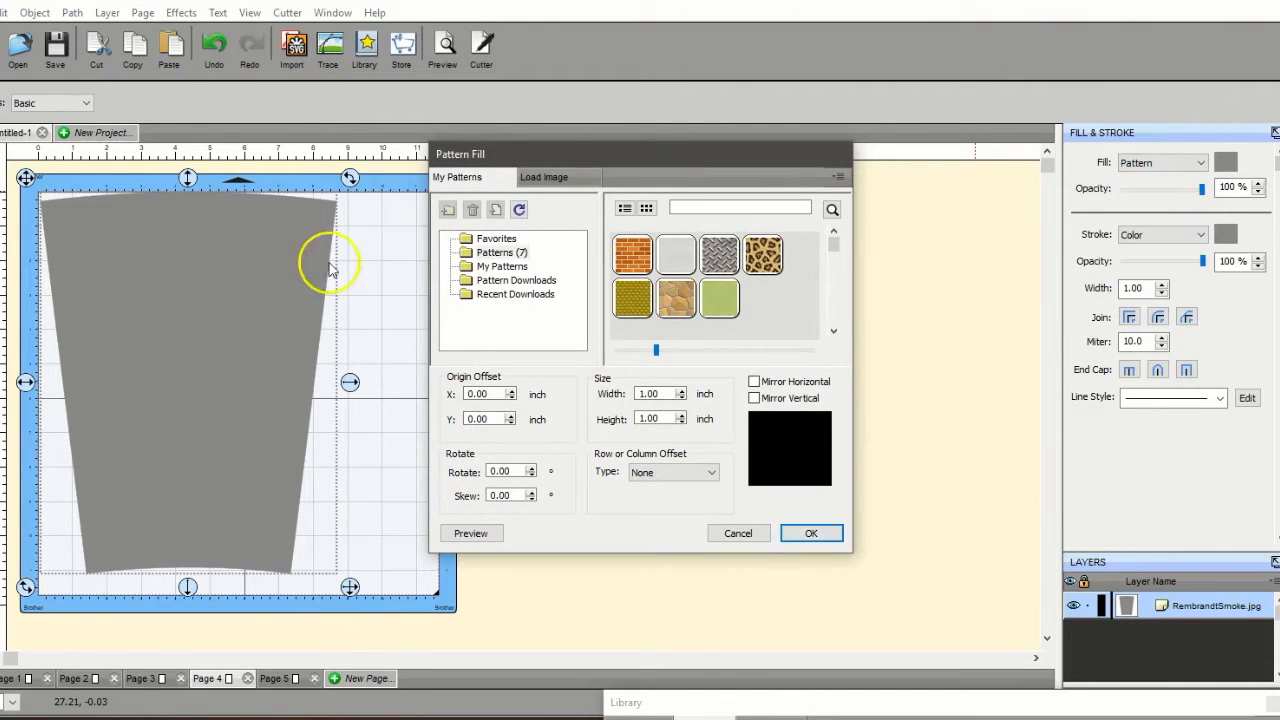
{"action": "left_click", "coordinate": [548, 178]}
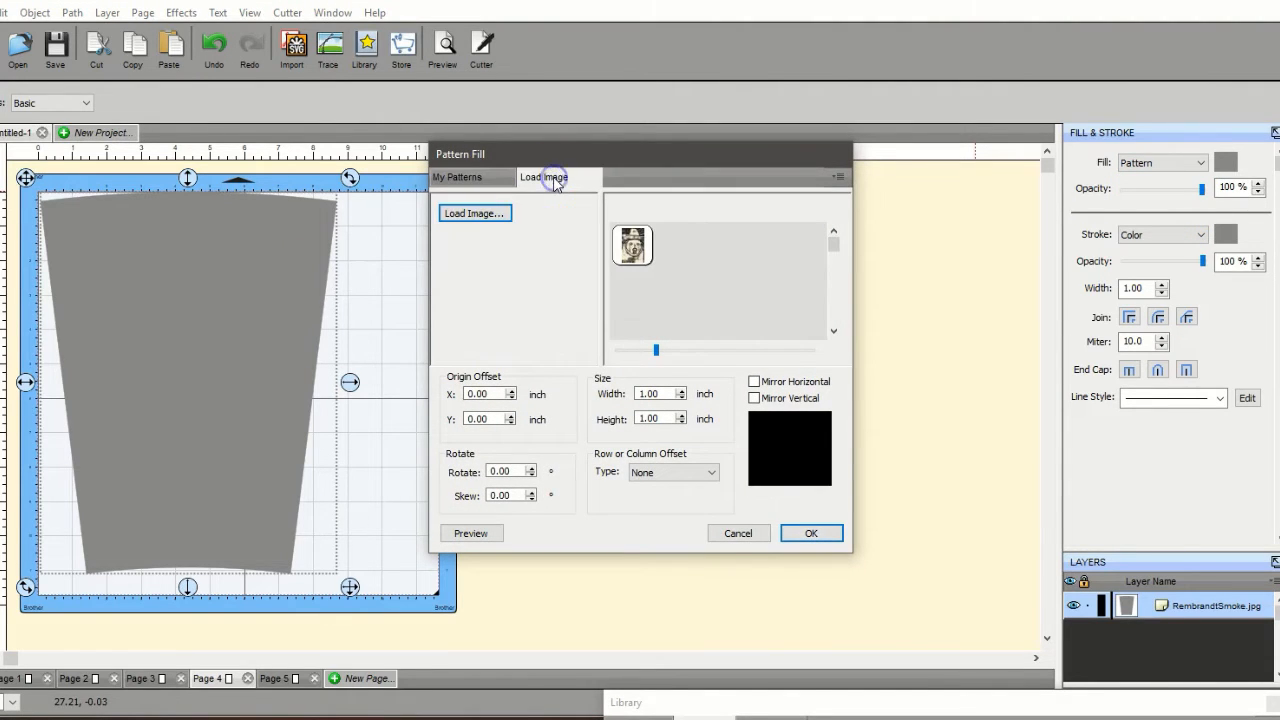
{"action": "left_click", "coordinate": [632, 245]}
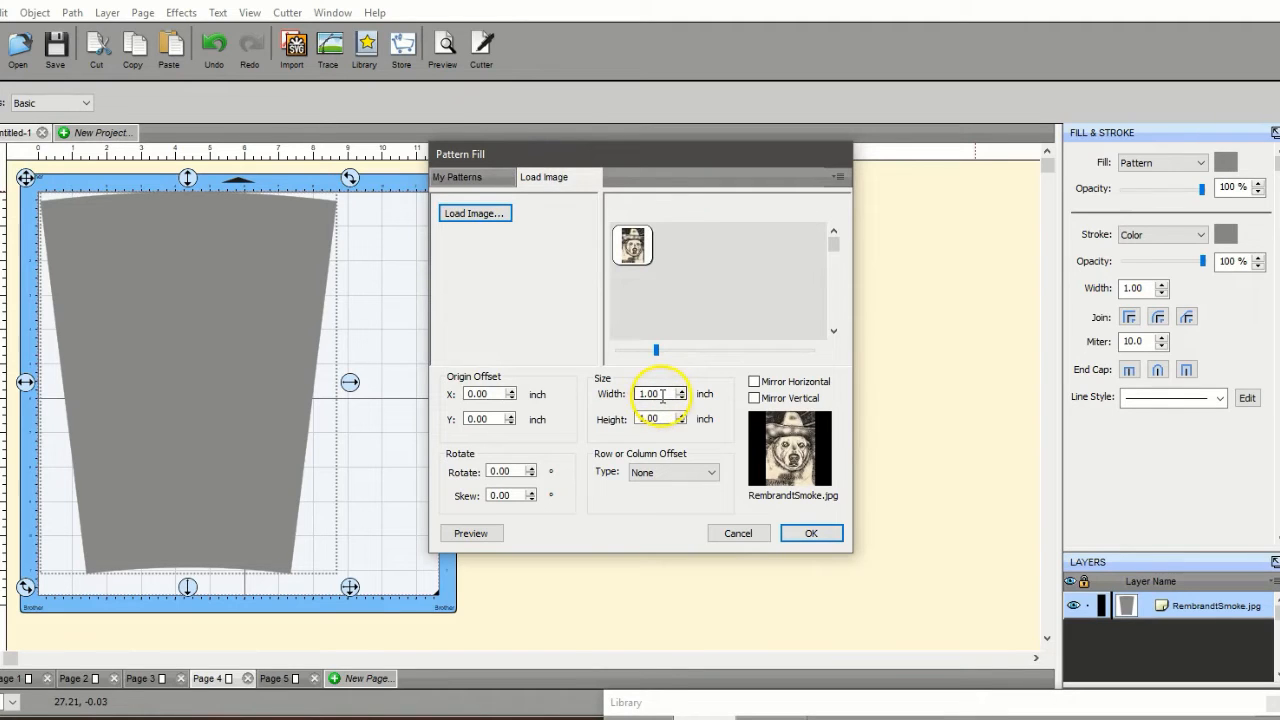
{"action": "double_click", "coordinate": [661, 394]}
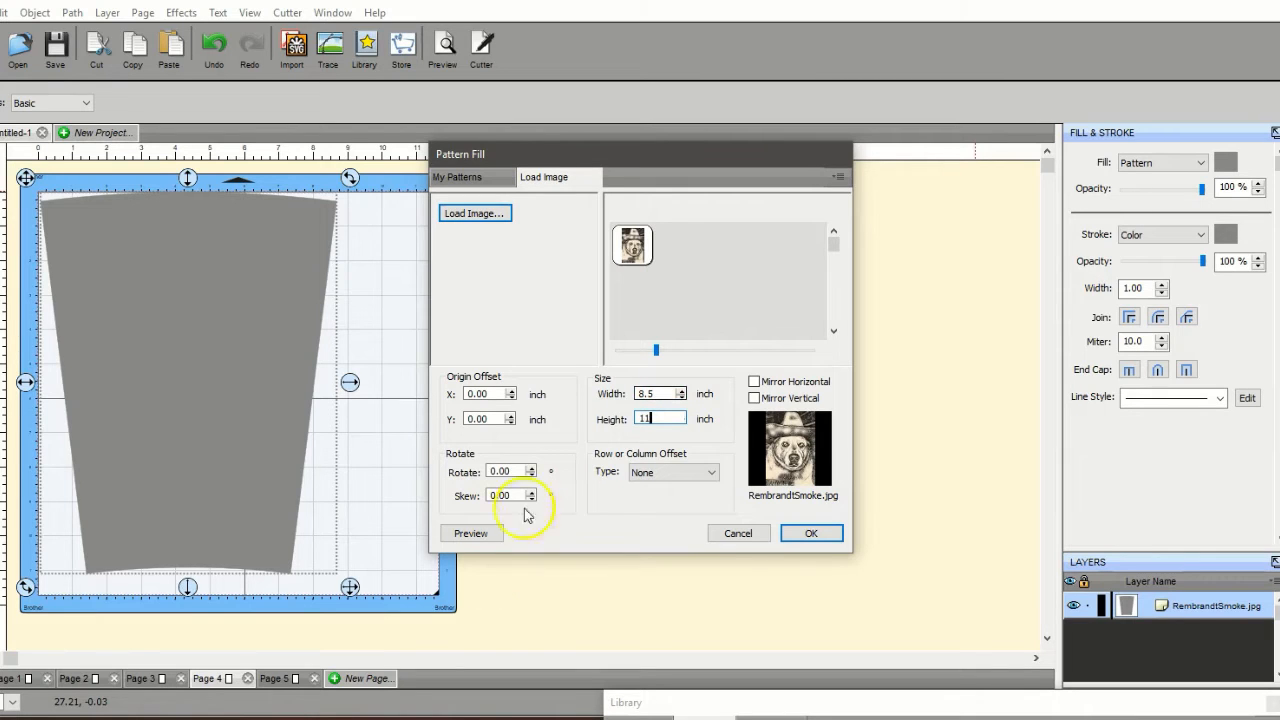
{"action": "left_click", "coordinate": [463, 536]}
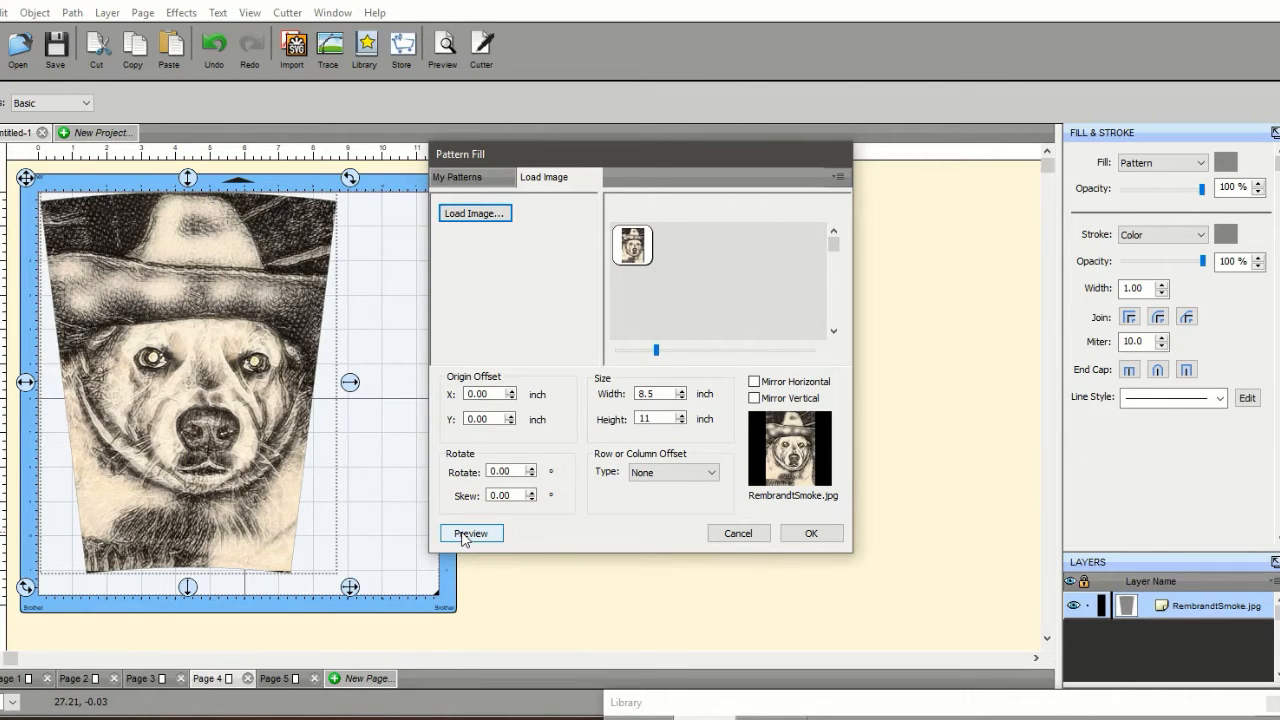
{"action": "left_click", "coordinate": [801, 537]}
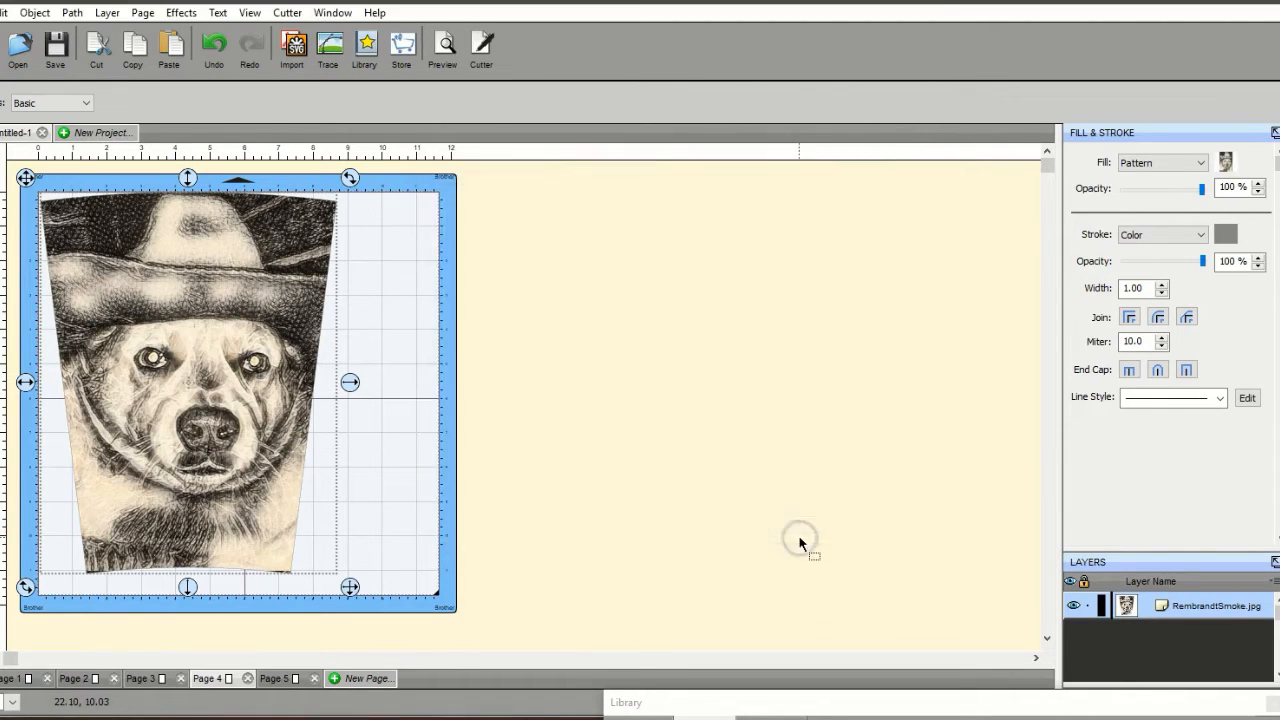
- Rotate the patterned wrap shape 90 degrees clockwise and align it to the left and top edges of the page
{"action": "left_click", "coordinate": [423, 306]}
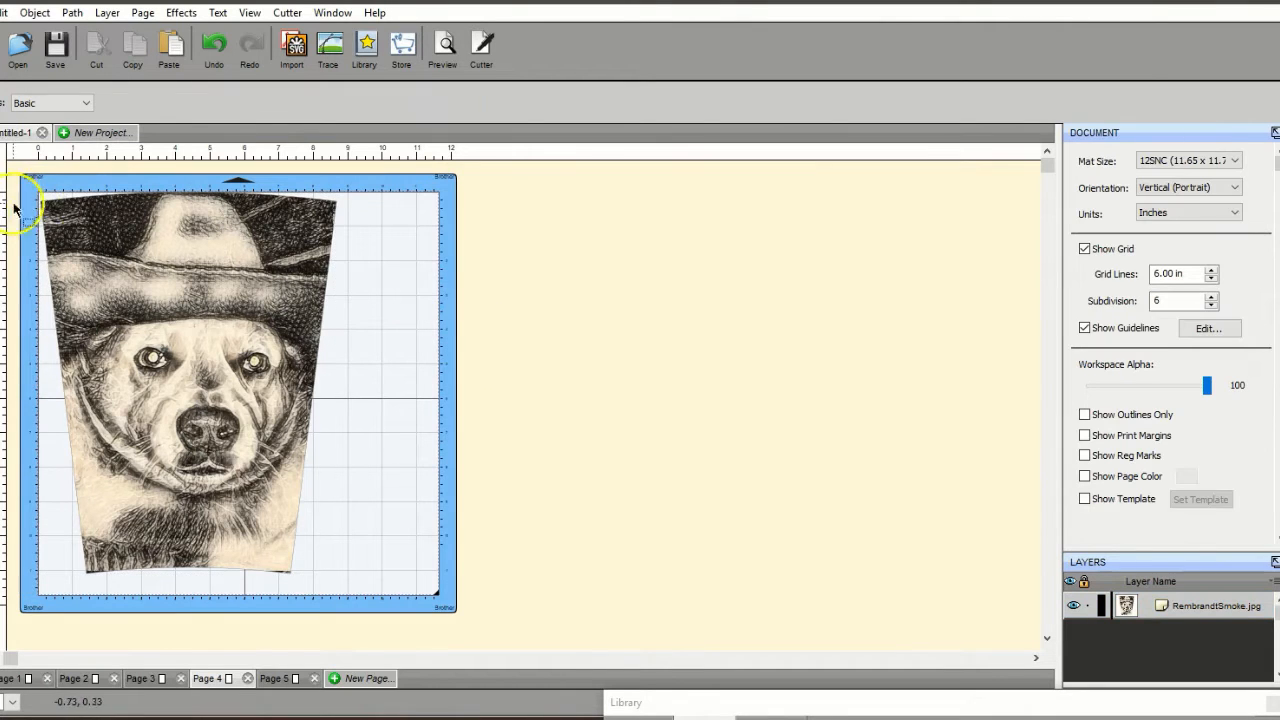
{"action": "left_click_drag", "start_coordinate": [28, 181], "coordinate": [410, 641]}
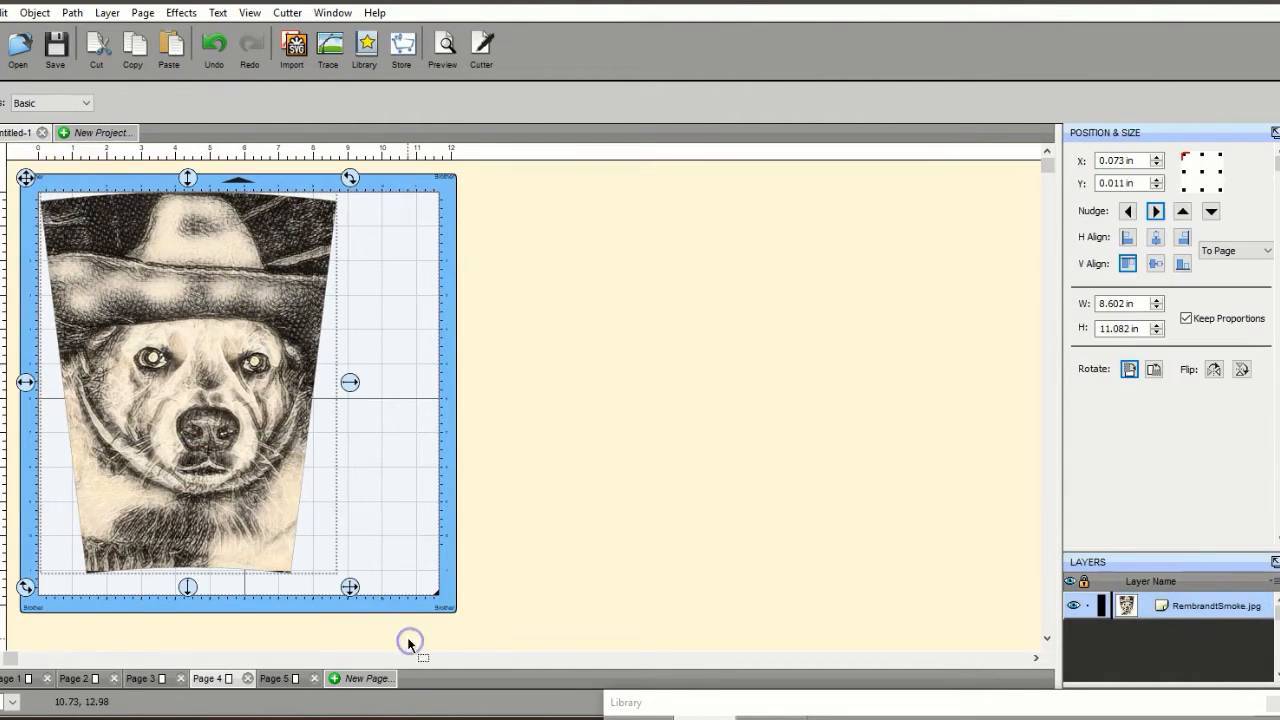
{"action": "left_click", "coordinate": [1130, 370]}
{"action": "left_click", "coordinate": [1131, 370]}
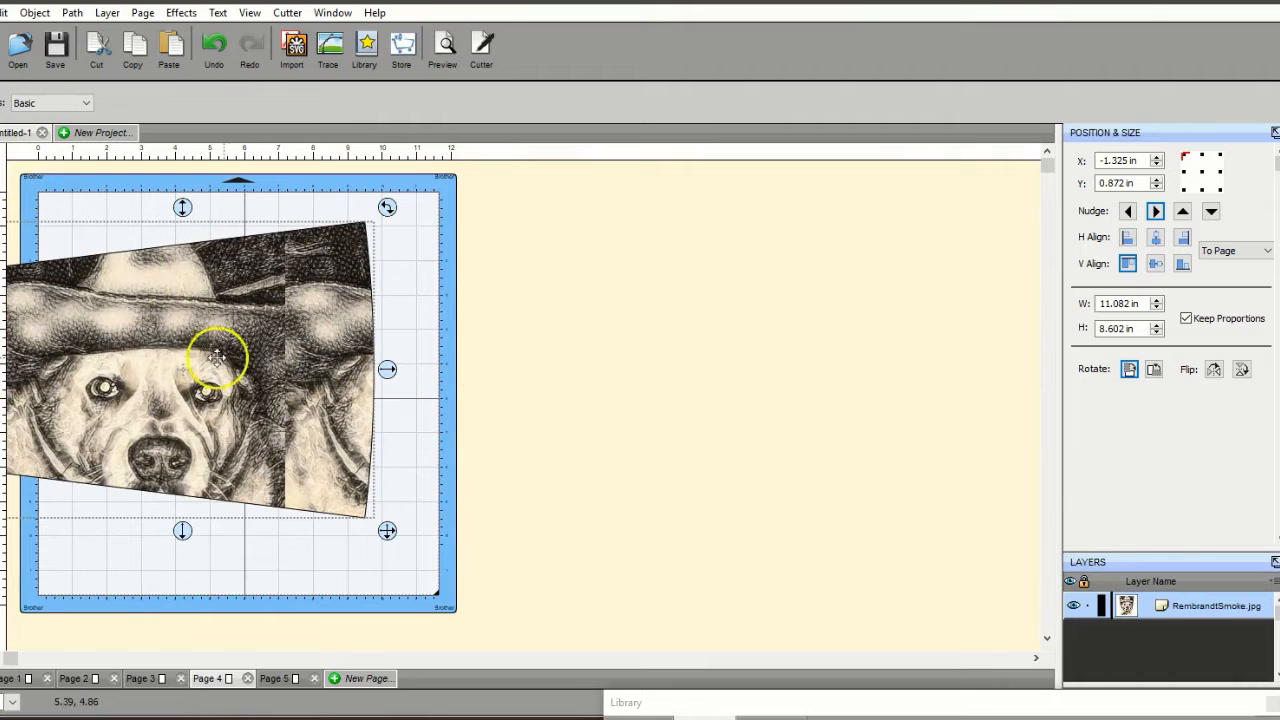
{"action": "left_click", "coordinate": [255, 358]}
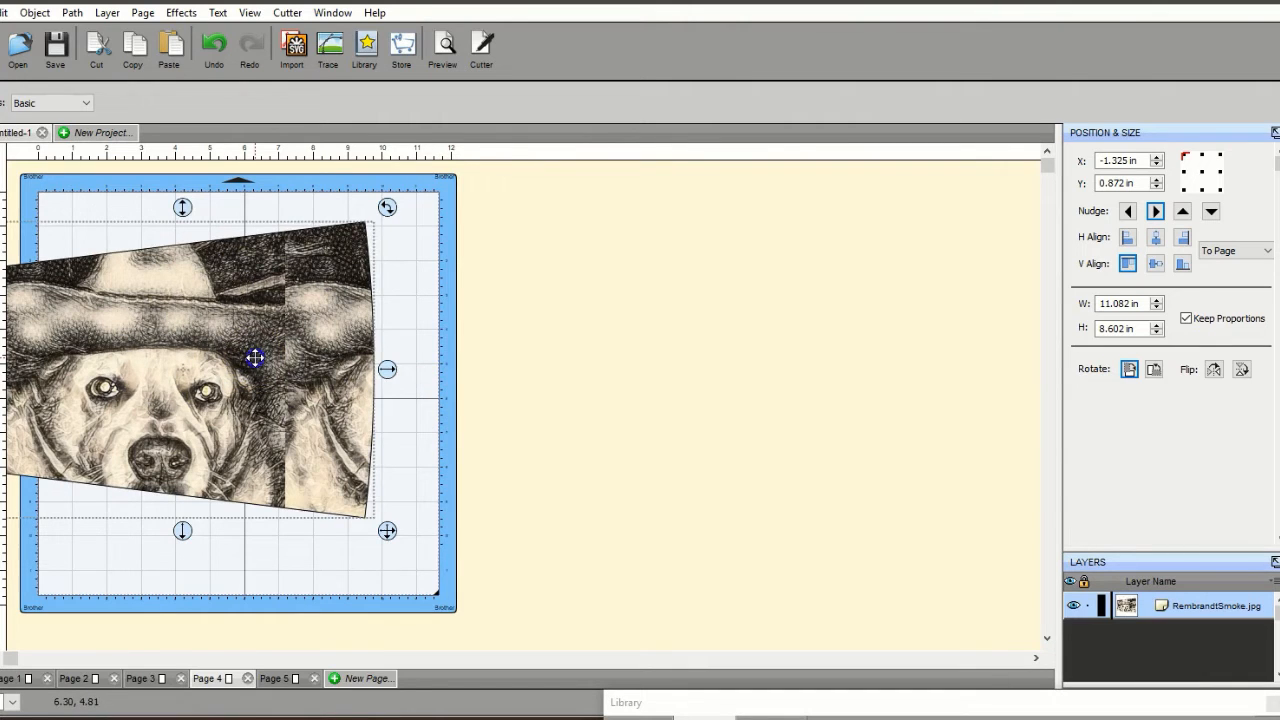
{"action": "left_click", "coordinate": [1127, 238]}
{"action": "left_click", "coordinate": [1128, 263]}
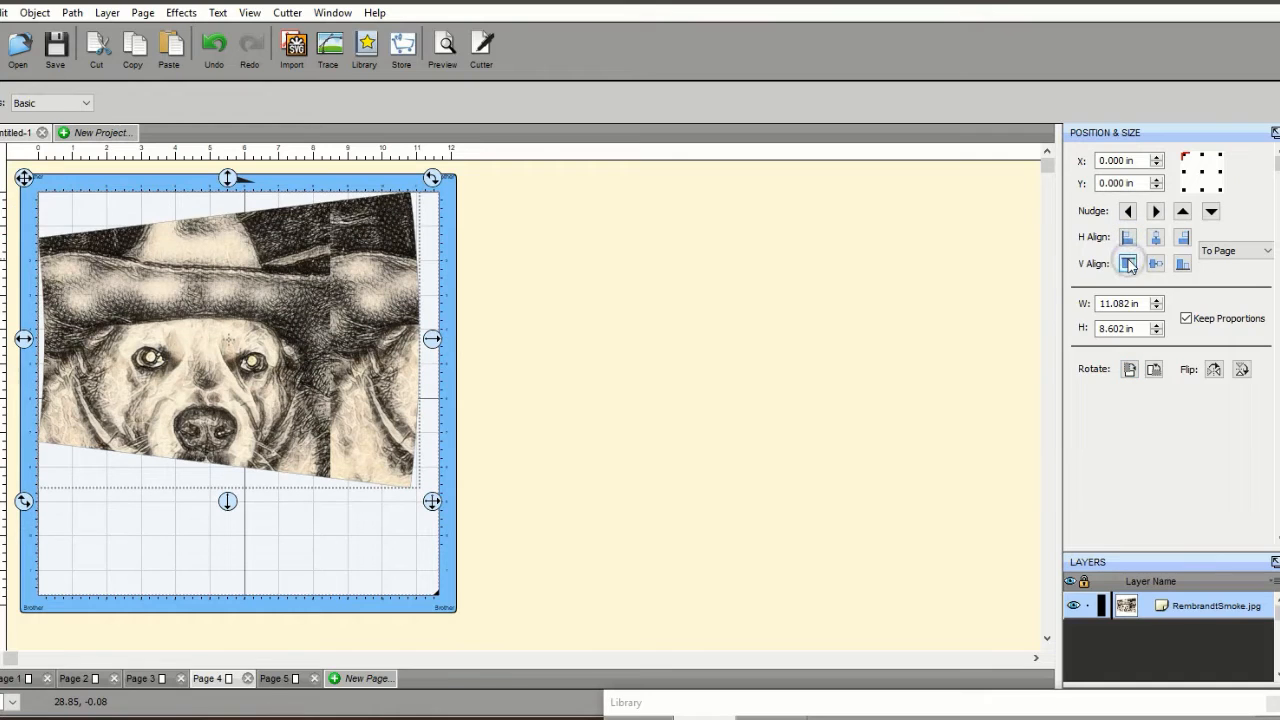
- Set the wrap shape's width to 8.5 in and its height to 11 in with proportions kept
{"action": "double_click", "coordinate": [1125, 303]}
{"action": "type", "text": "8"}
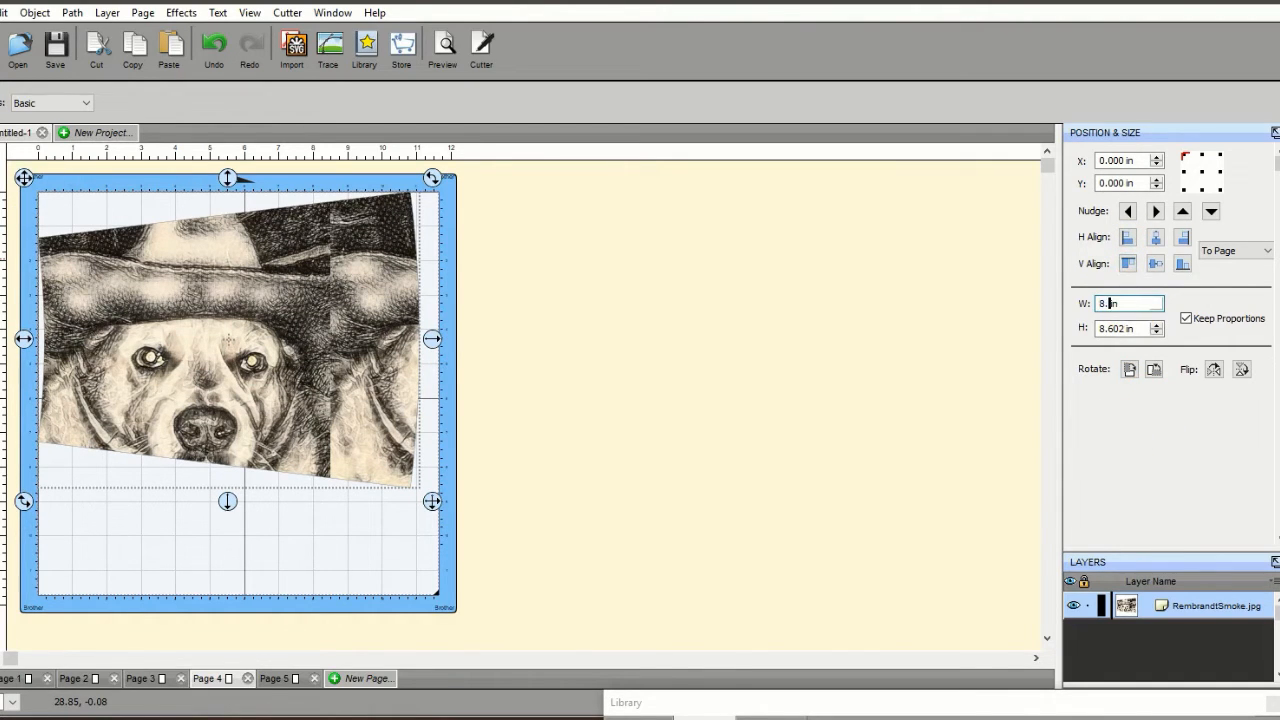
{"action": "type", "text": ".5"}
{"action": "key", "text": "Tab"}
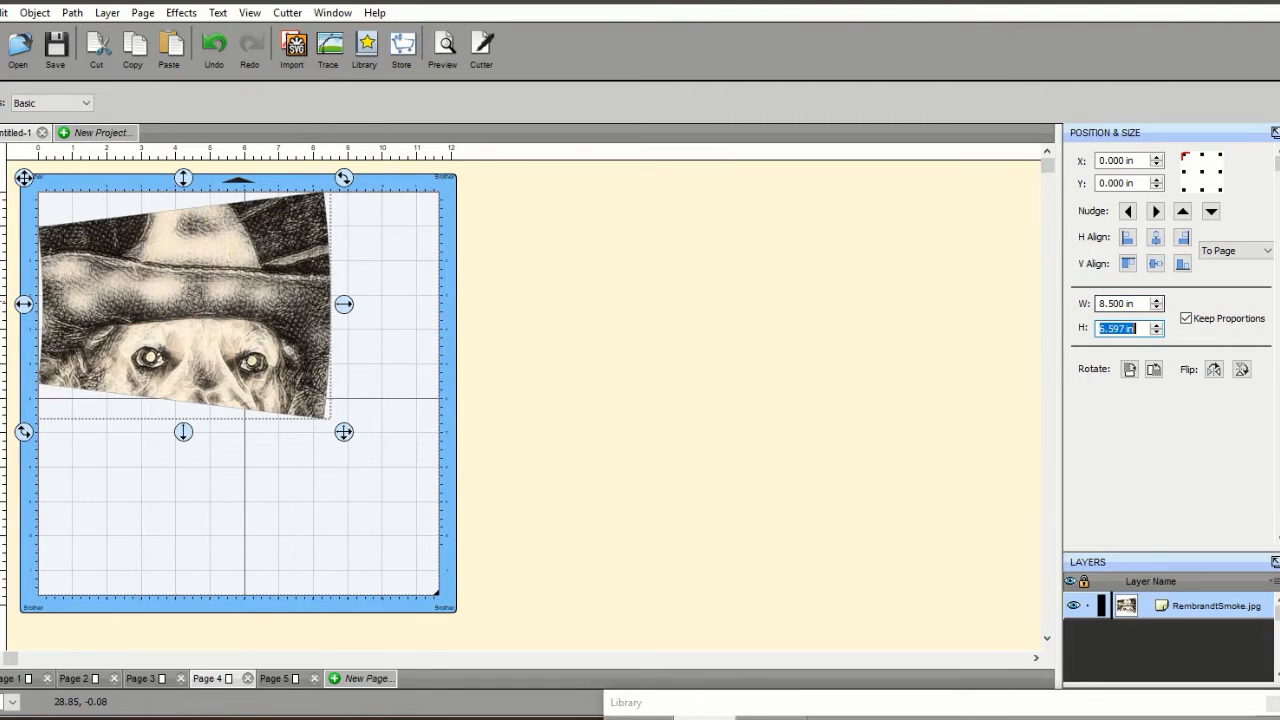
{"action": "type", "text": "11"}
{"action": "key", "text": "Return"}
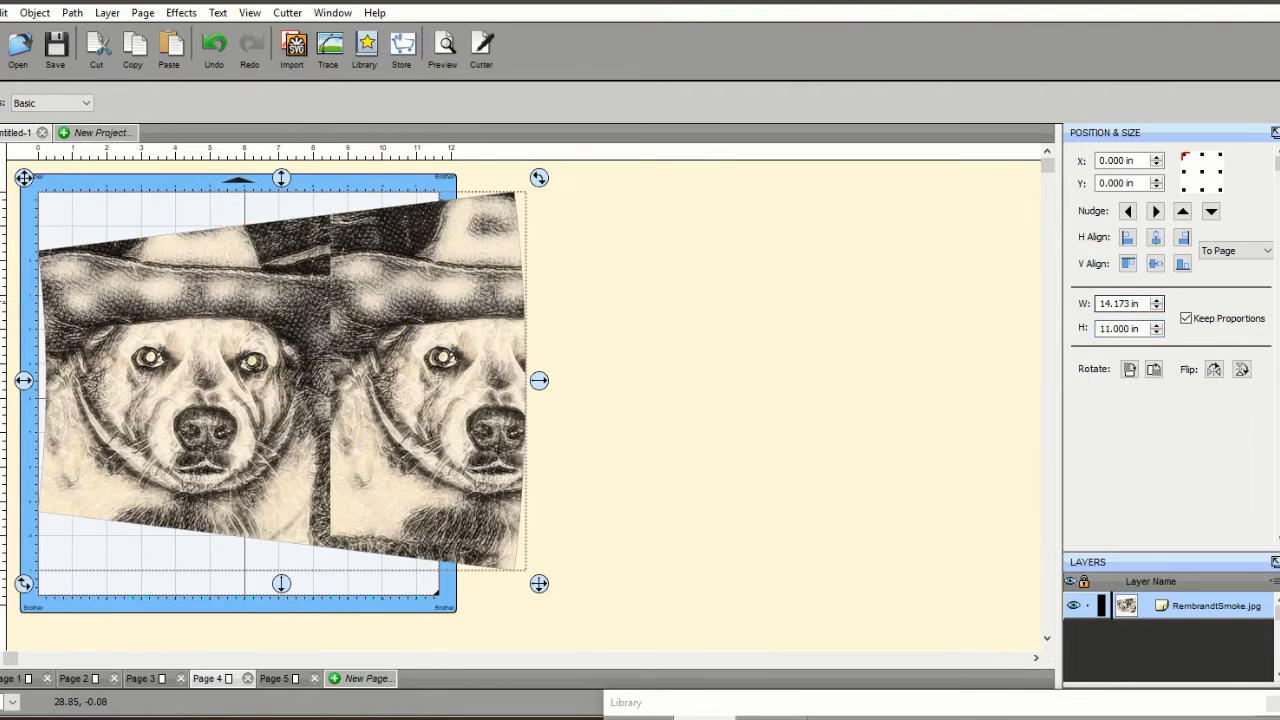
- Unlock the wrap shape's proportions and set its width to 8.5 in
{"action": "left_click", "coordinate": [1186, 318]}
{"action": "double_click", "coordinate": [1128, 302]}
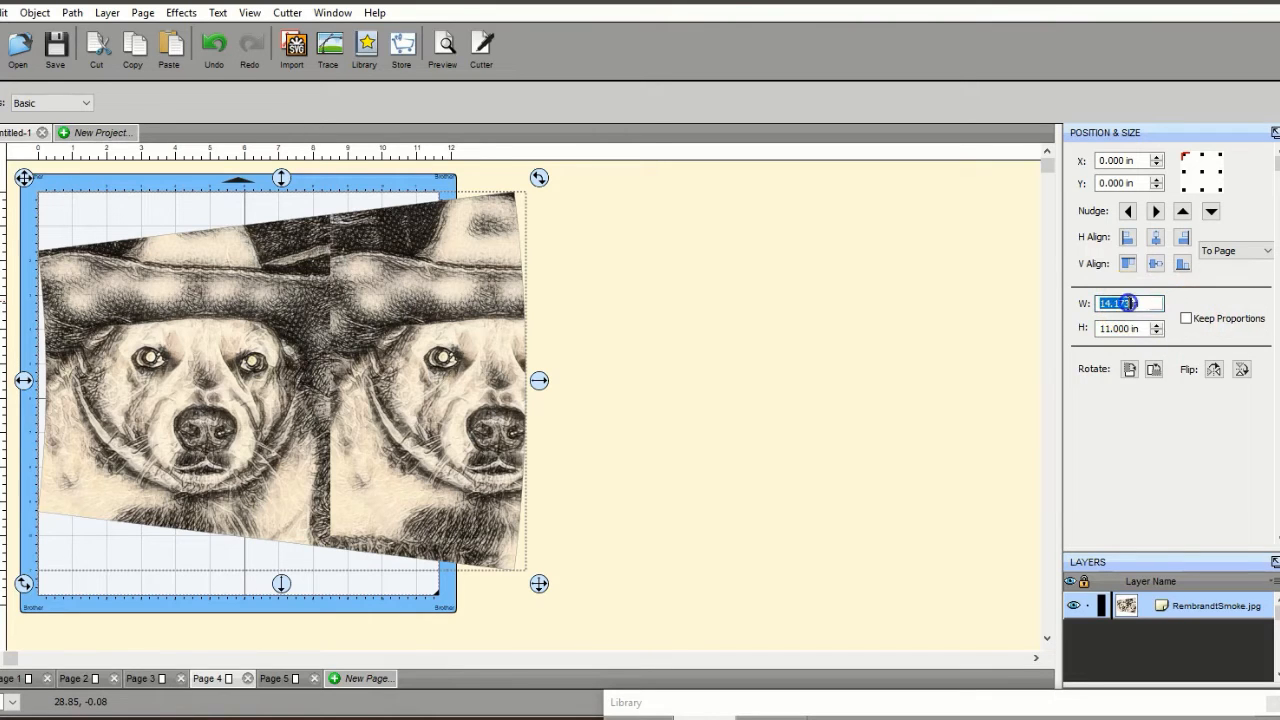
{"action": "type", "text": "8.5"}
{"action": "key", "text": "Tab"}
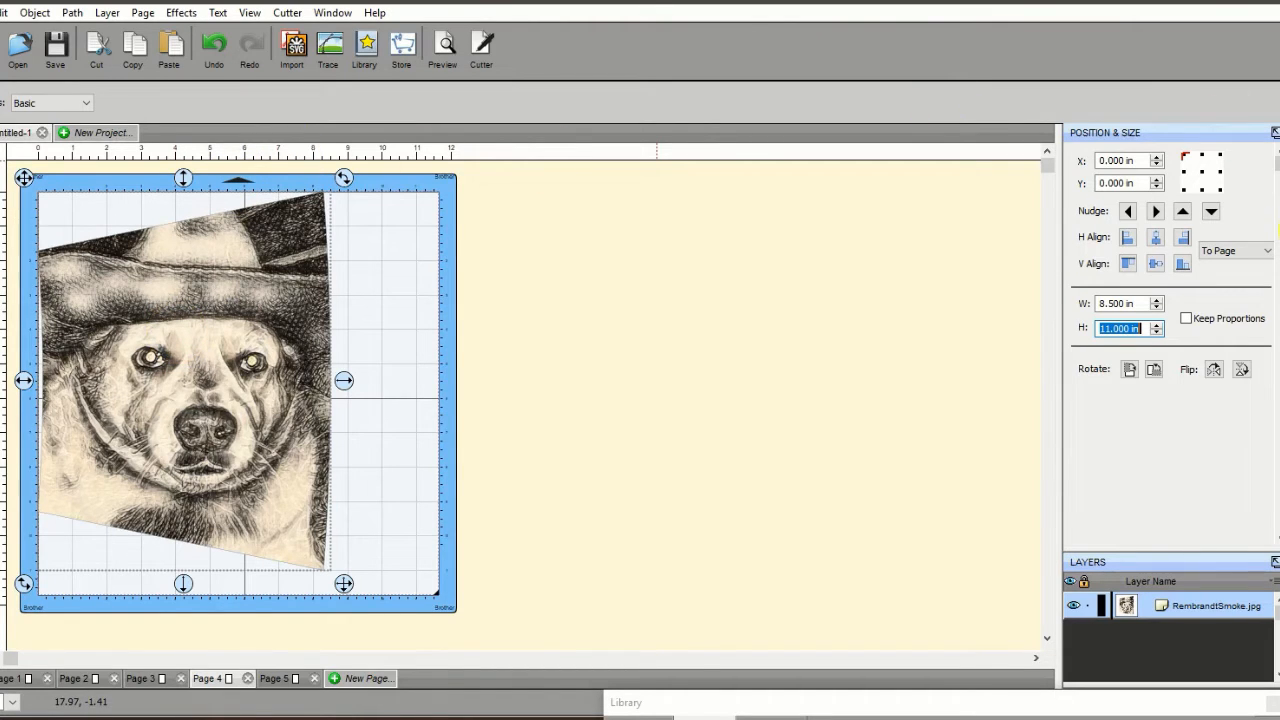
- Set the rotation of the wrap's pattern fill to 90 degrees and preview it on the shape
{"action": "left_click", "coordinate": [1279, 232]}
{"action": "left_click", "coordinate": [1226, 162]}
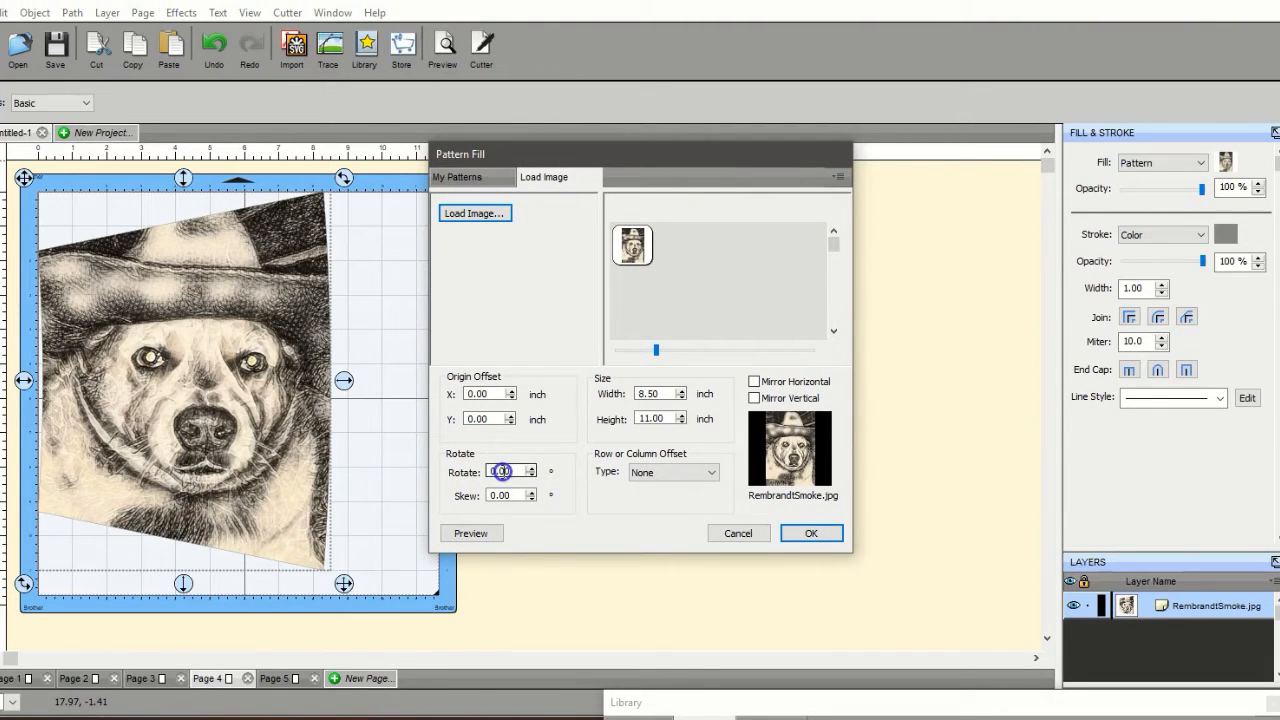
{"action": "left_click", "coordinate": [492, 470]}
{"action": "left_click", "coordinate": [466, 532]}
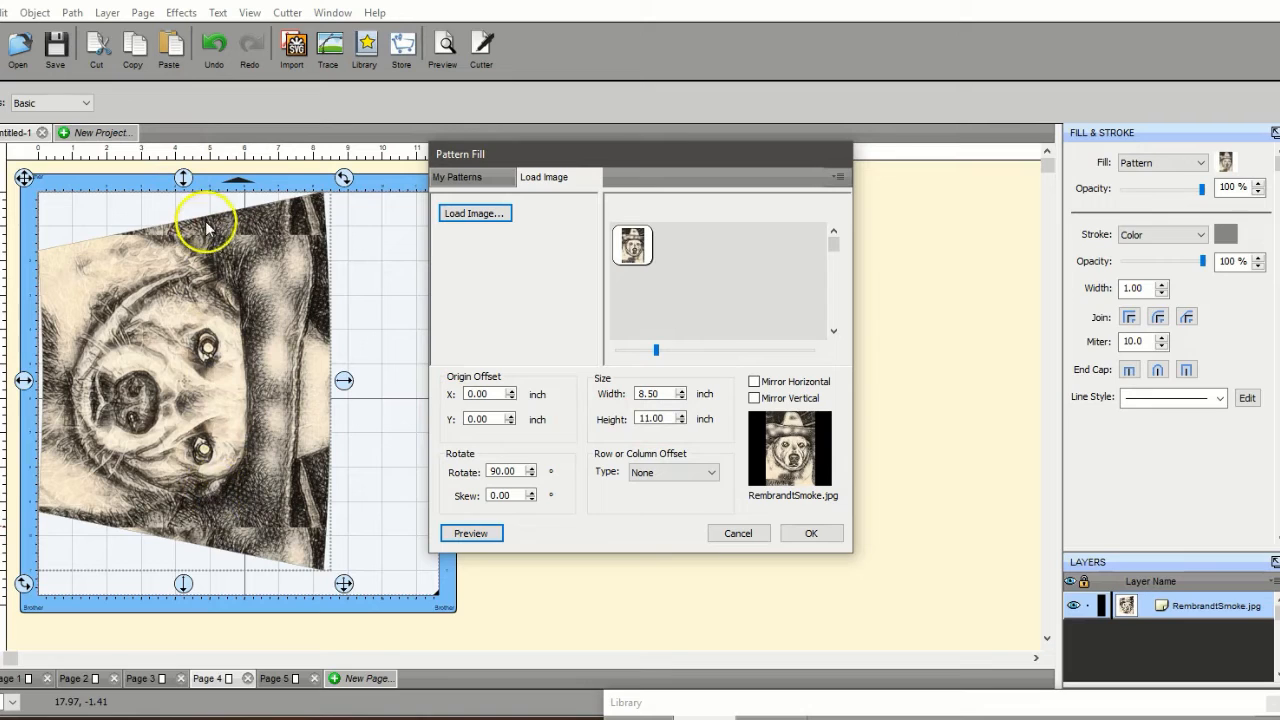
- Try a pattern height of 13 in and preview it on the wrap shape
{"action": "double_click", "coordinate": [650, 417]}
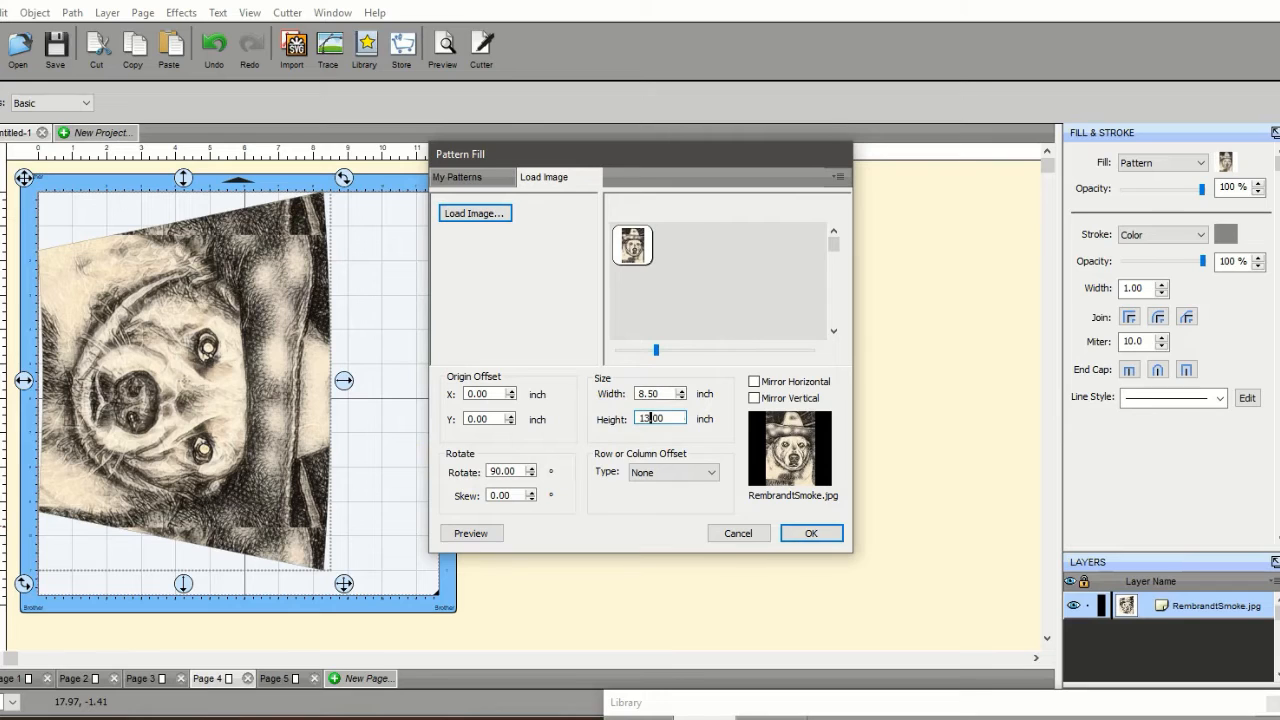
{"action": "type", "text": "13"}
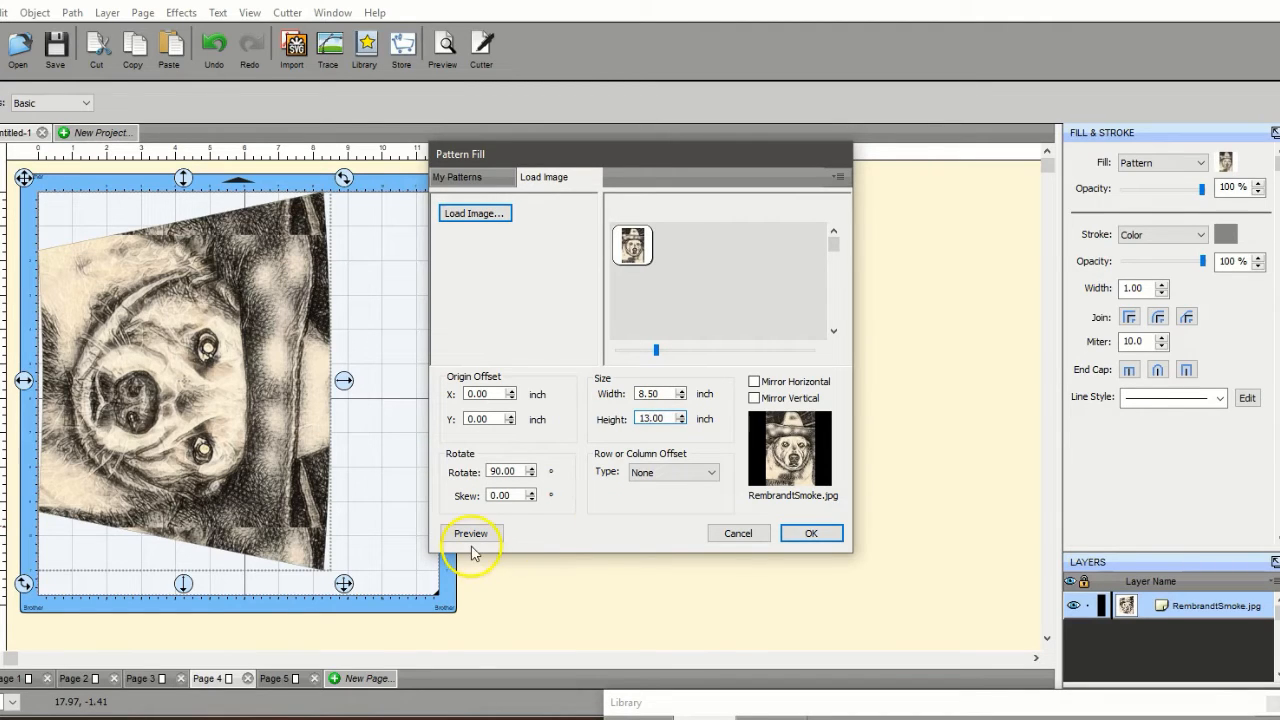
{"action": "left_click", "coordinate": [468, 534]}
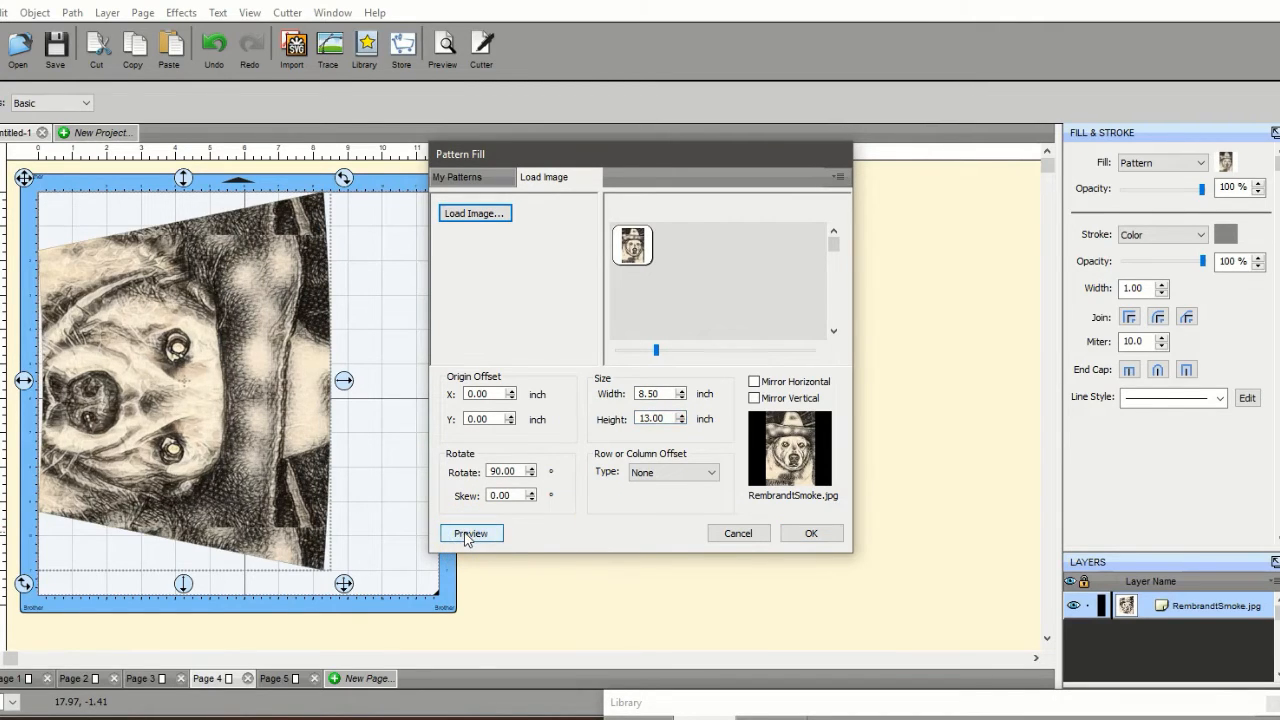
- Set the pattern's height to 11 in and its width to 10 in, and preview it on the wrap shape
{"action": "left_click", "coordinate": [651, 419]}
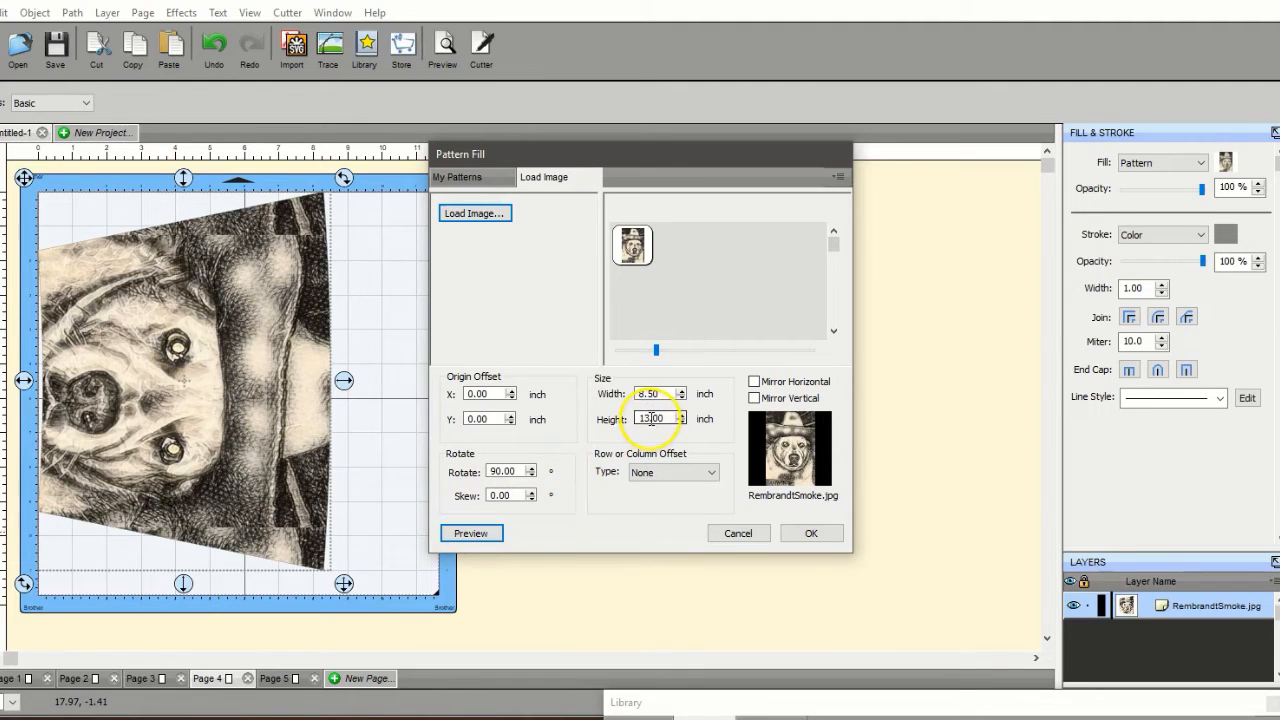
{"action": "key", "text": "BackSpace"}
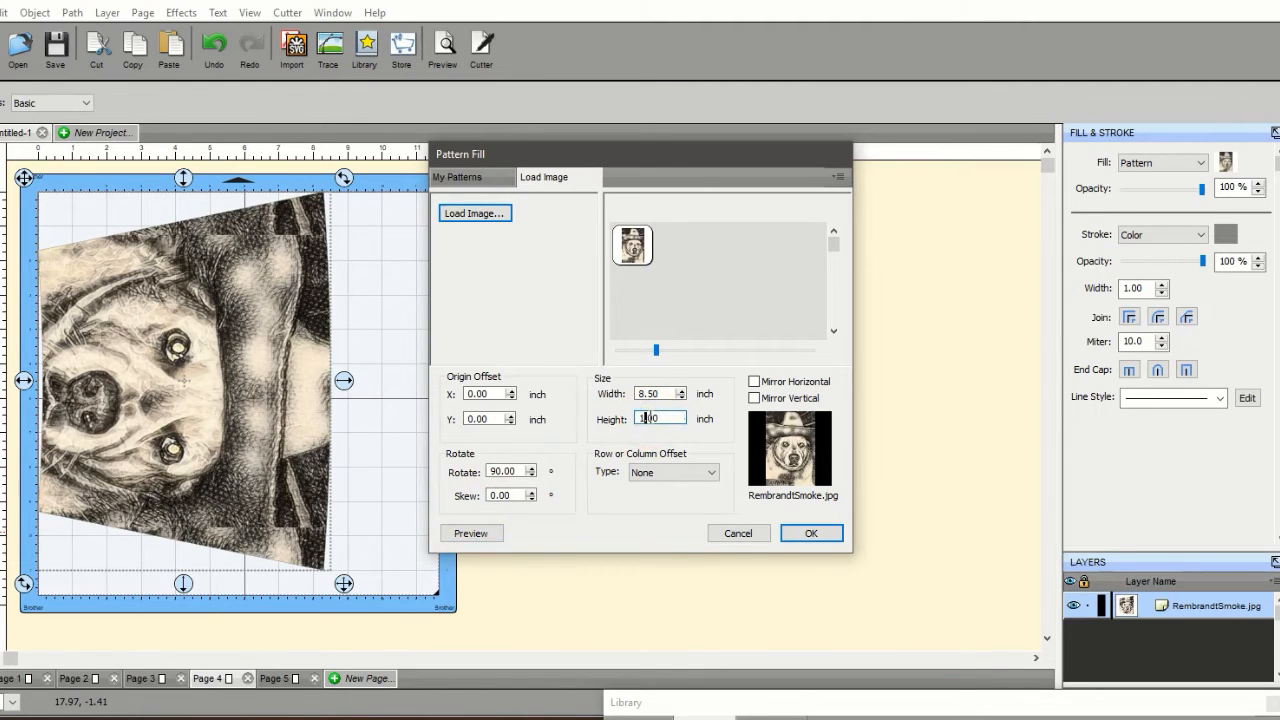
{"action": "type", "text": "1"}
{"action": "left_click", "coordinate": [650, 393]}
{"action": "double_click", "coordinate": [652, 393]}
{"action": "left_click", "coordinate": [467, 533]}
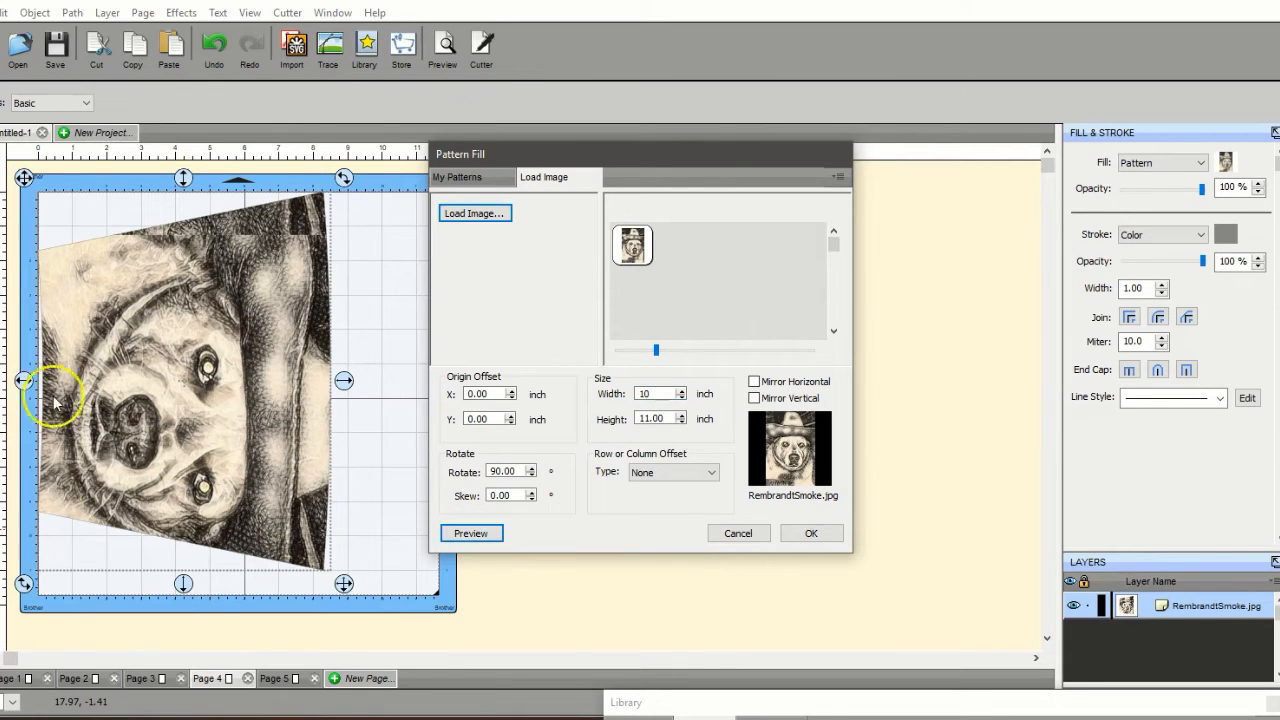
- Try horizontal origin offsets of 1, 15 and 20 in for the pattern, previewing each on the wrap shape
{"action": "left_click", "coordinate": [488, 394]}
{"action": "double_click", "coordinate": [488, 394]}
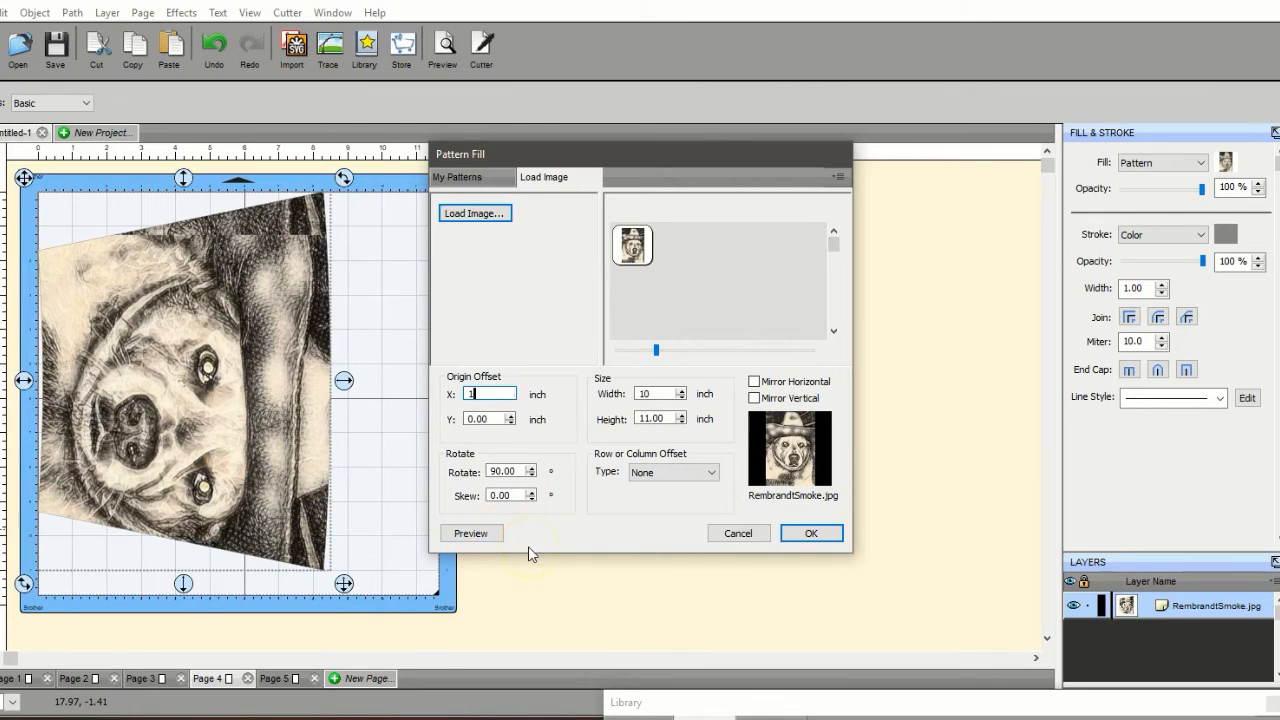
{"action": "left_click", "coordinate": [468, 534]}
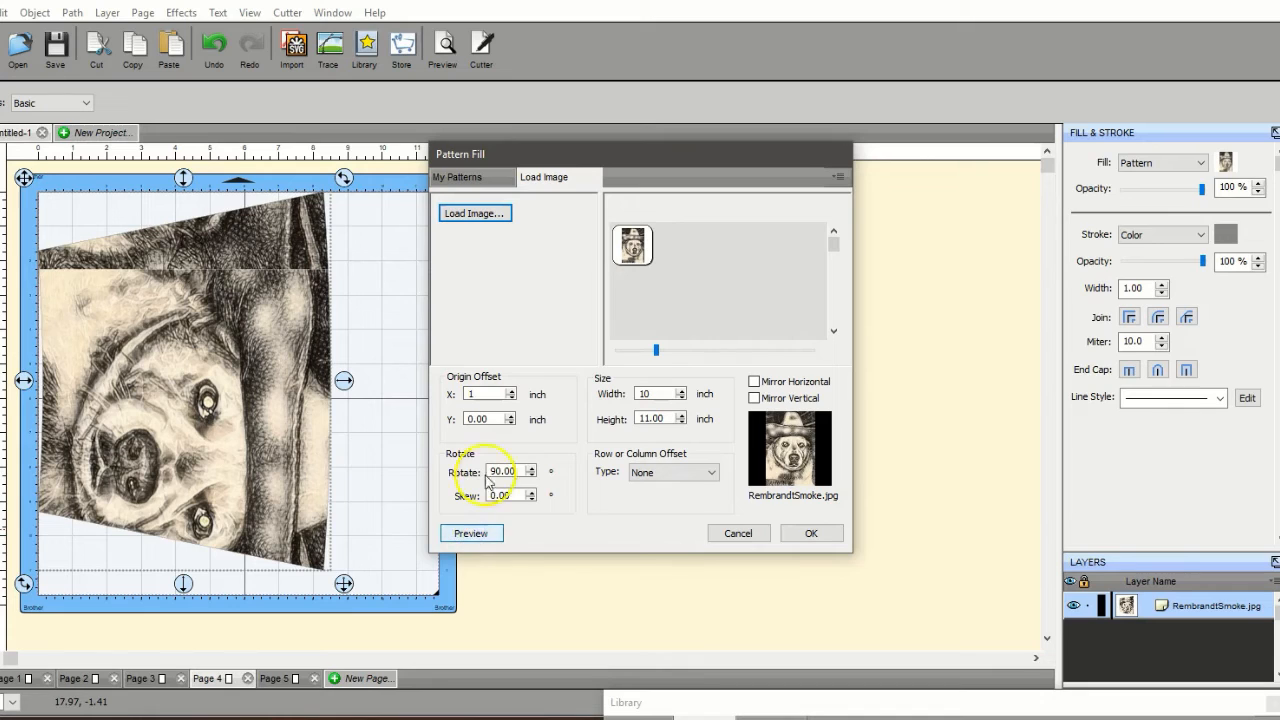
{"action": "double_click", "coordinate": [474, 394]}
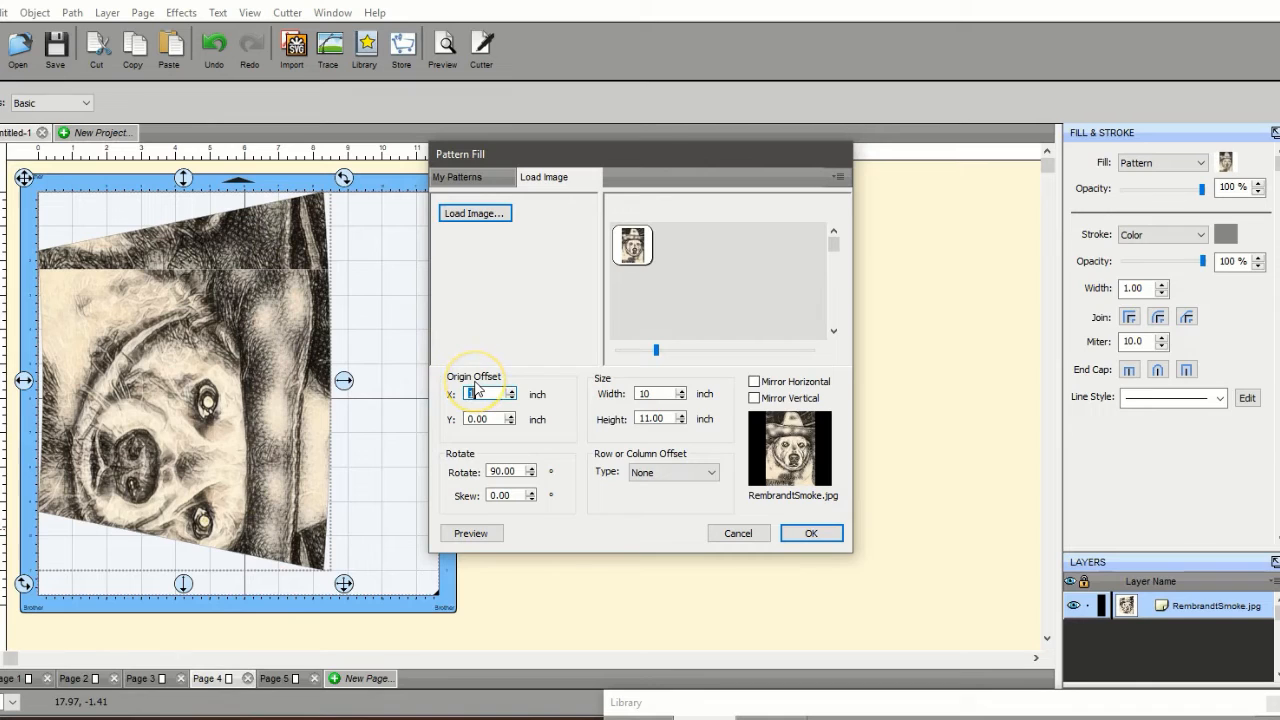
{"action": "left_click", "coordinate": [470, 535]}
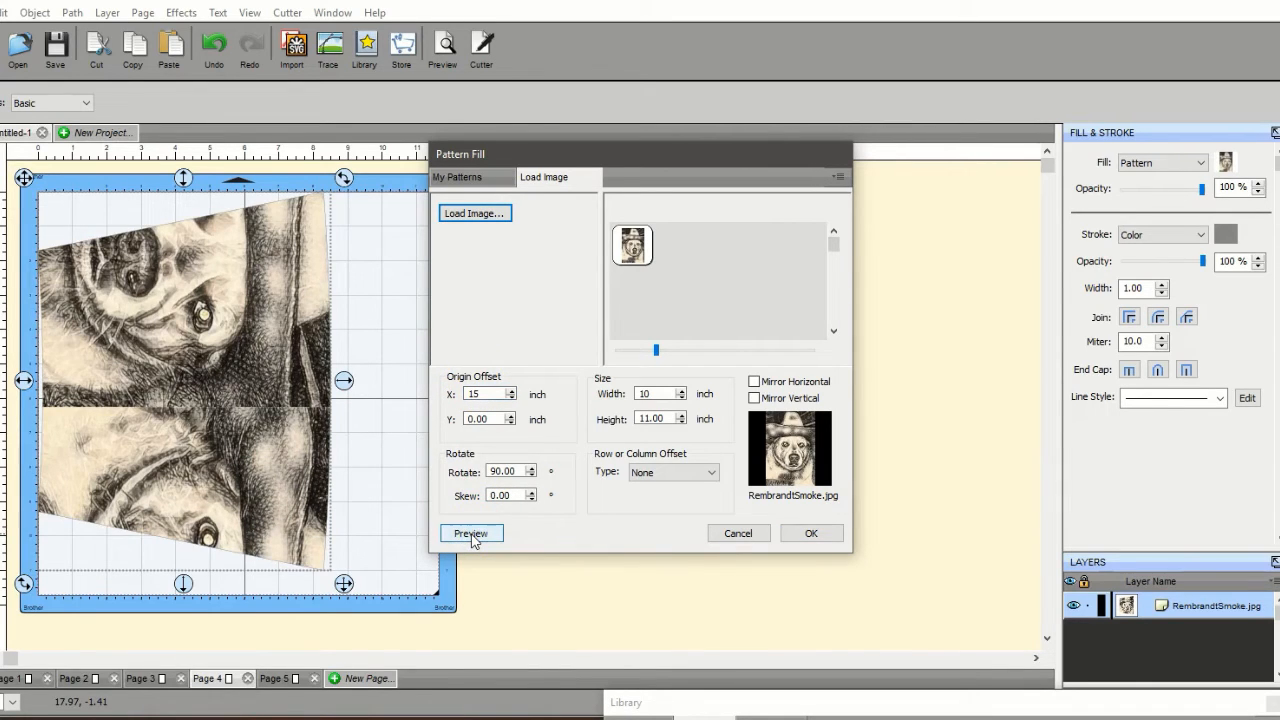
{"action": "double_click", "coordinate": [478, 394]}
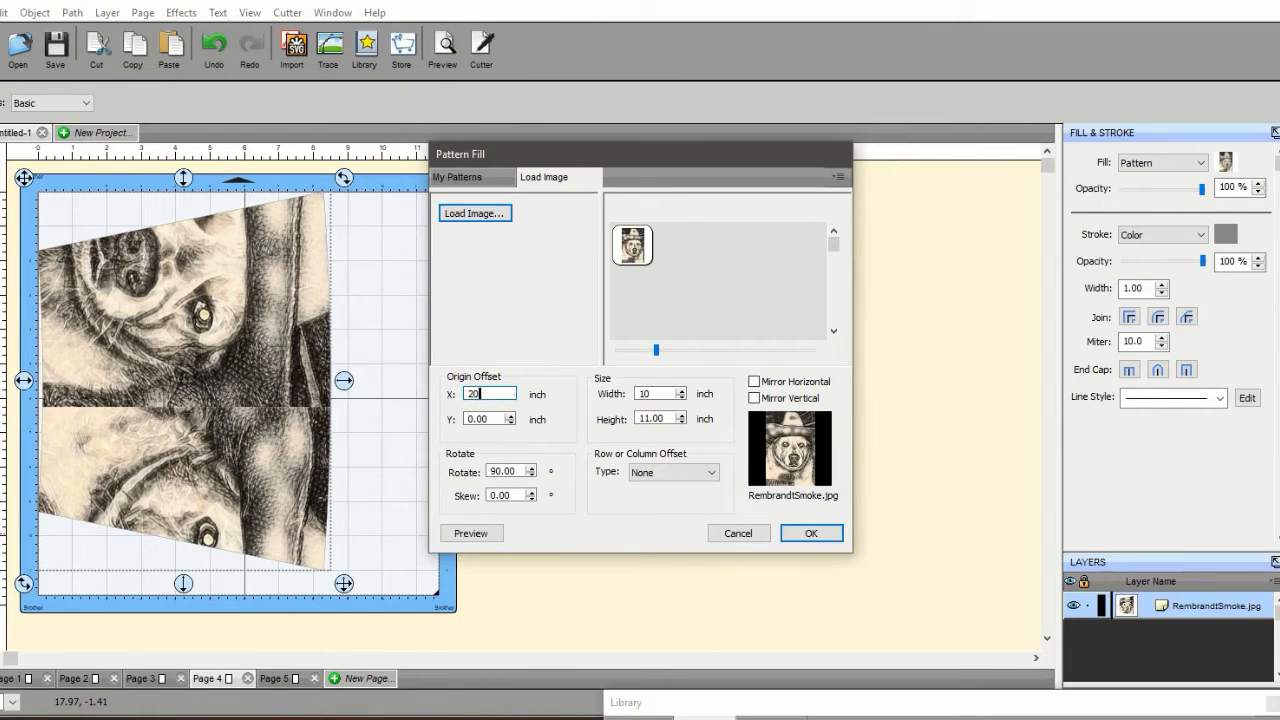
{"action": "left_click", "coordinate": [470, 533]}
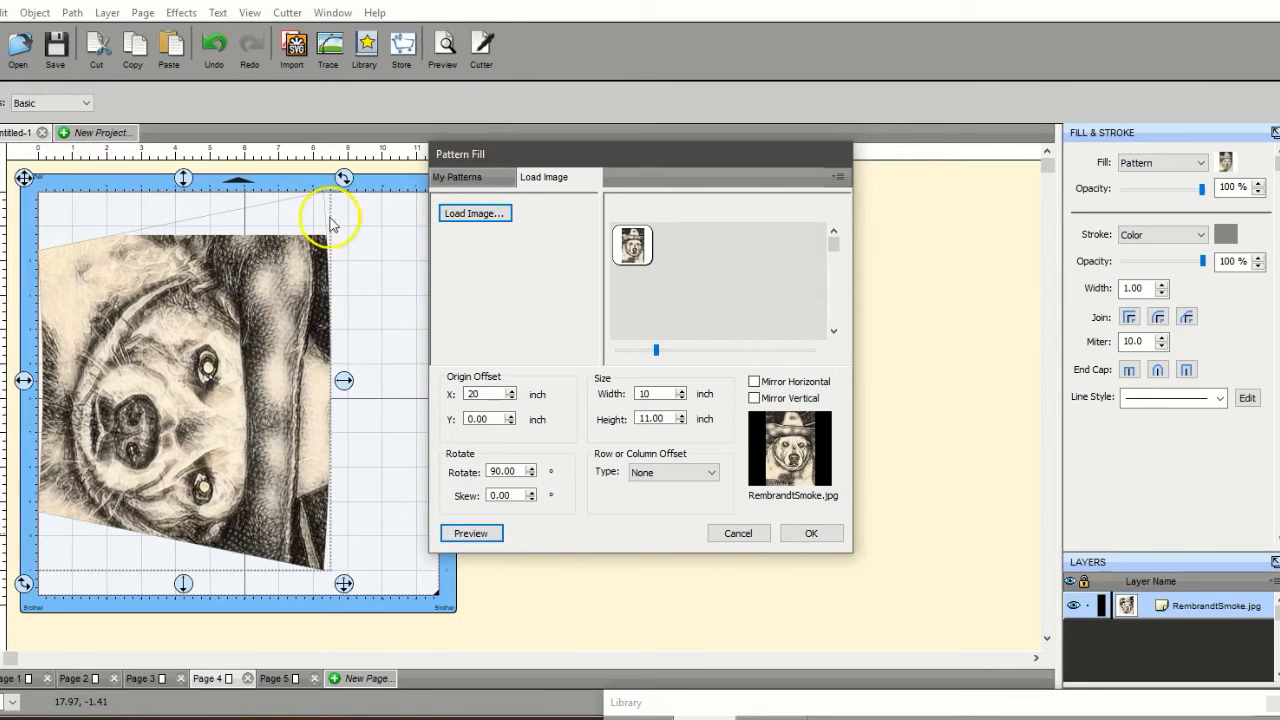
- Set the pattern's horizontal origin offset to 0, preview it and apply the pattern fill to the wrap shape
{"action": "double_click", "coordinate": [477, 393]}
{"action": "left_click_drag", "start_coordinate": [478, 392], "coordinate": [463, 398]}
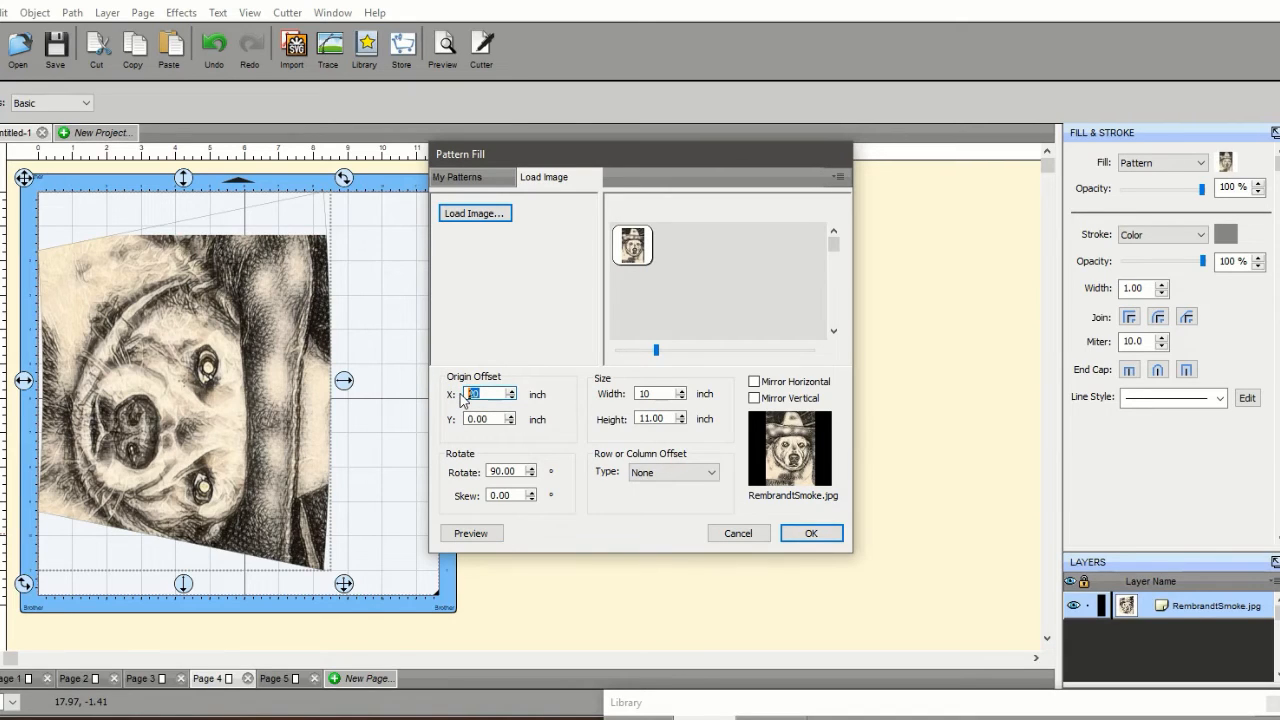
{"action": "type", "text": "0"}
{"action": "left_click", "coordinate": [468, 535]}
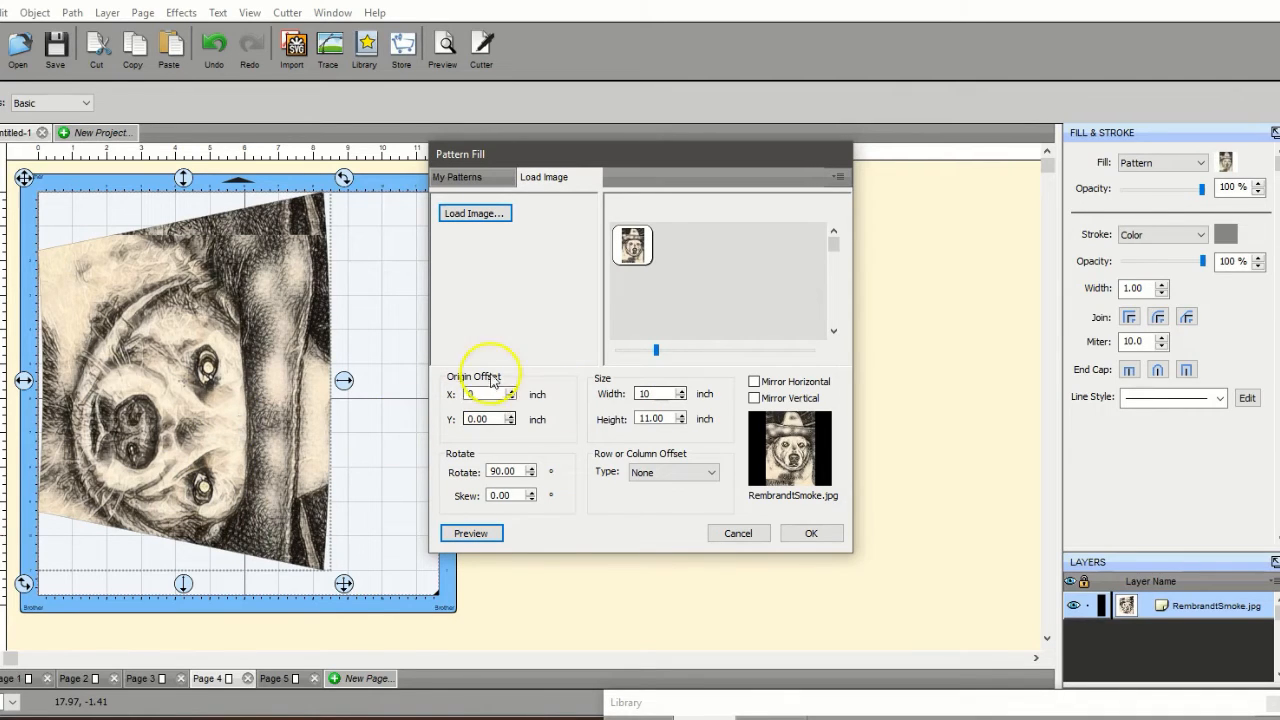
{"action": "left_click", "coordinate": [812, 535]}
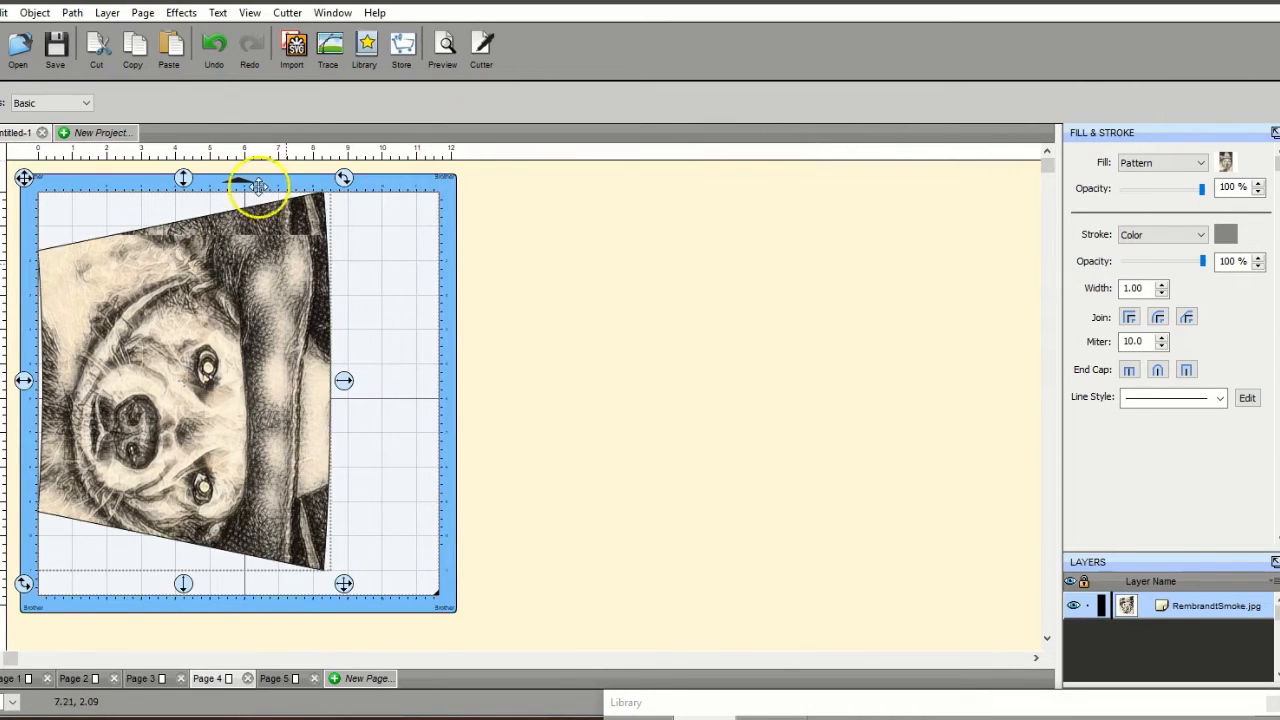
- Start exporting the patterned wrap to a file and look through the available save locations
{"action": "left_click", "coordinate": [3, 12]}
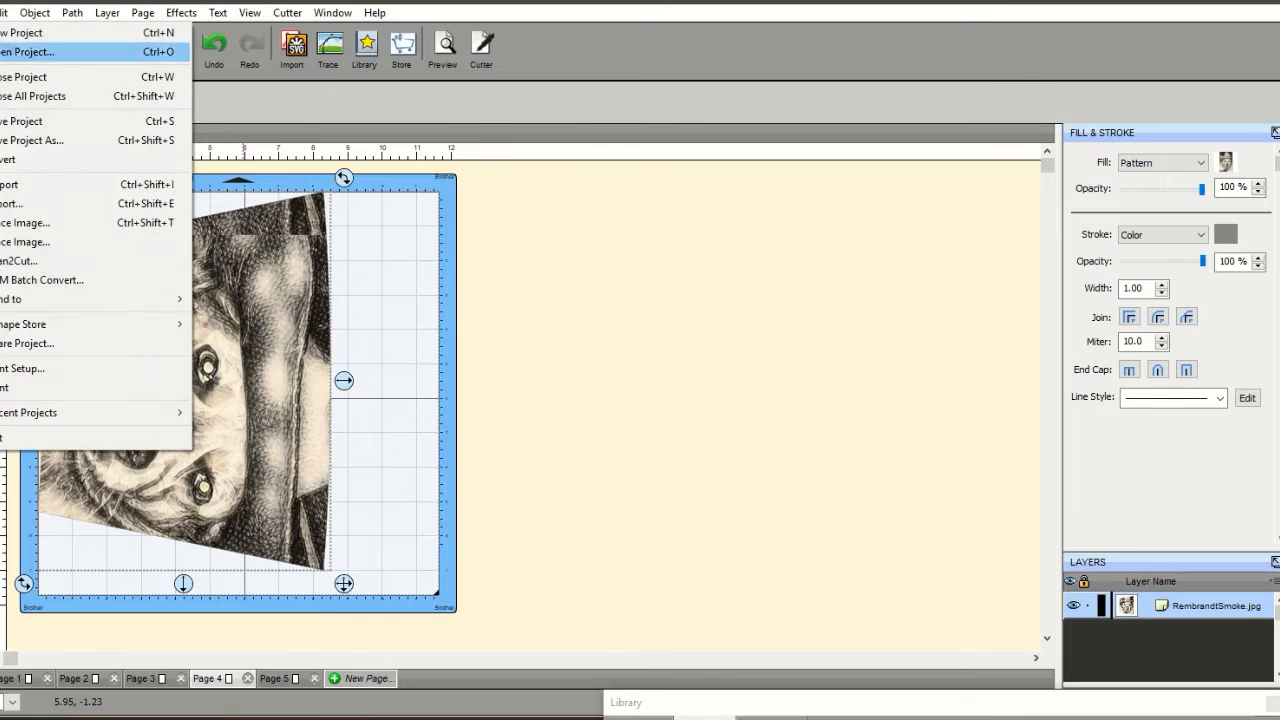
{"action": "left_click", "coordinate": [5, 203]}
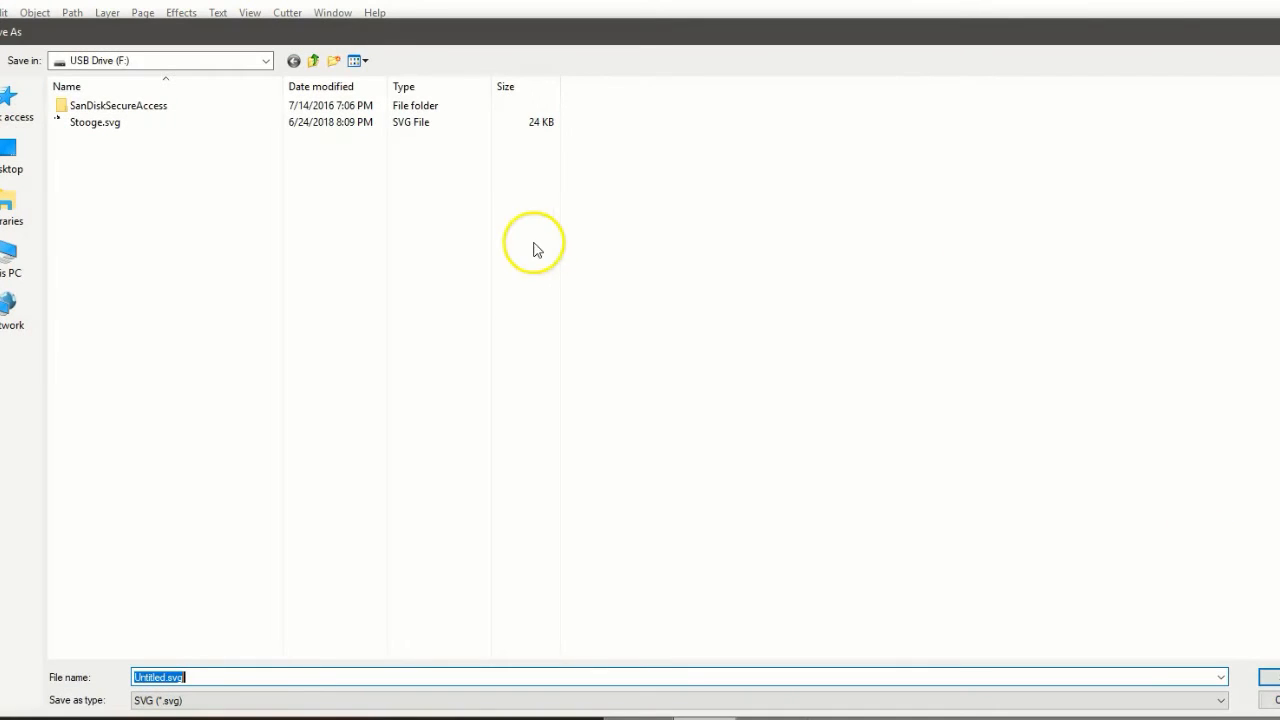
{"action": "left_click", "coordinate": [266, 60]}
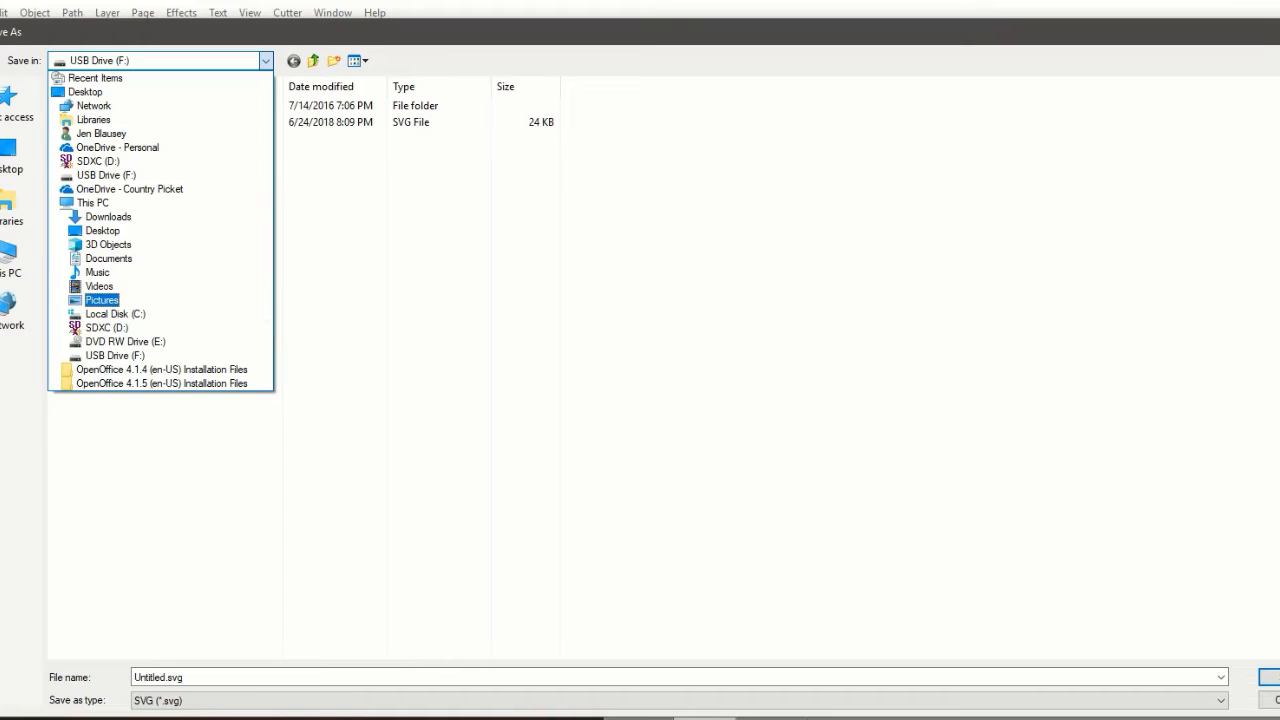
{"action": "left_click", "coordinate": [1077, 191]}
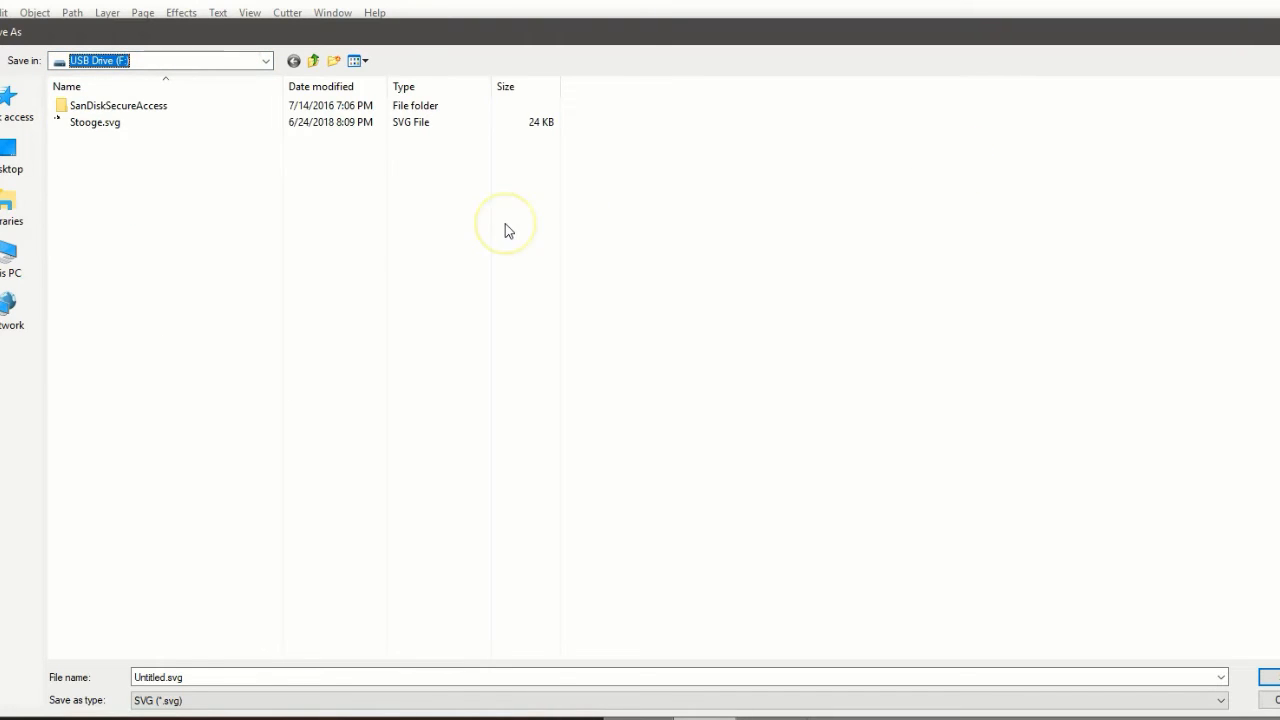